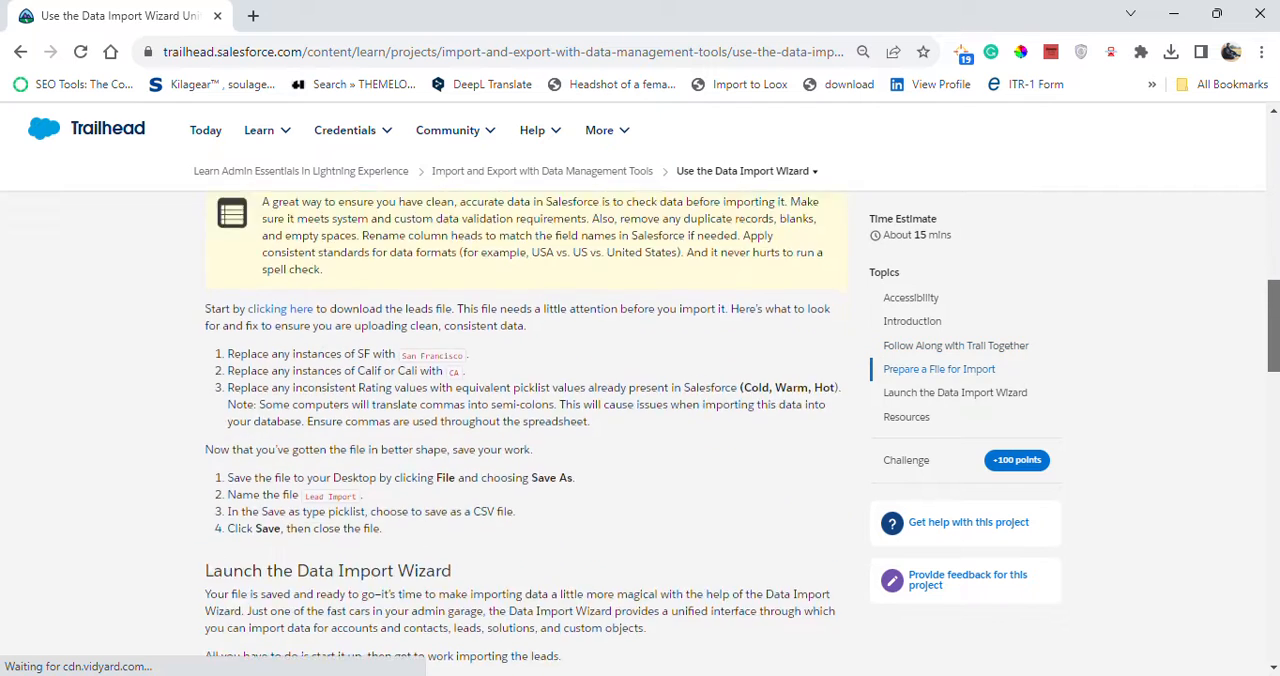
Review the file-preparation instructions on Trailhead and look over the downloaded lead-import workbook in Excel.
scroll(640, 430, "up", 2)
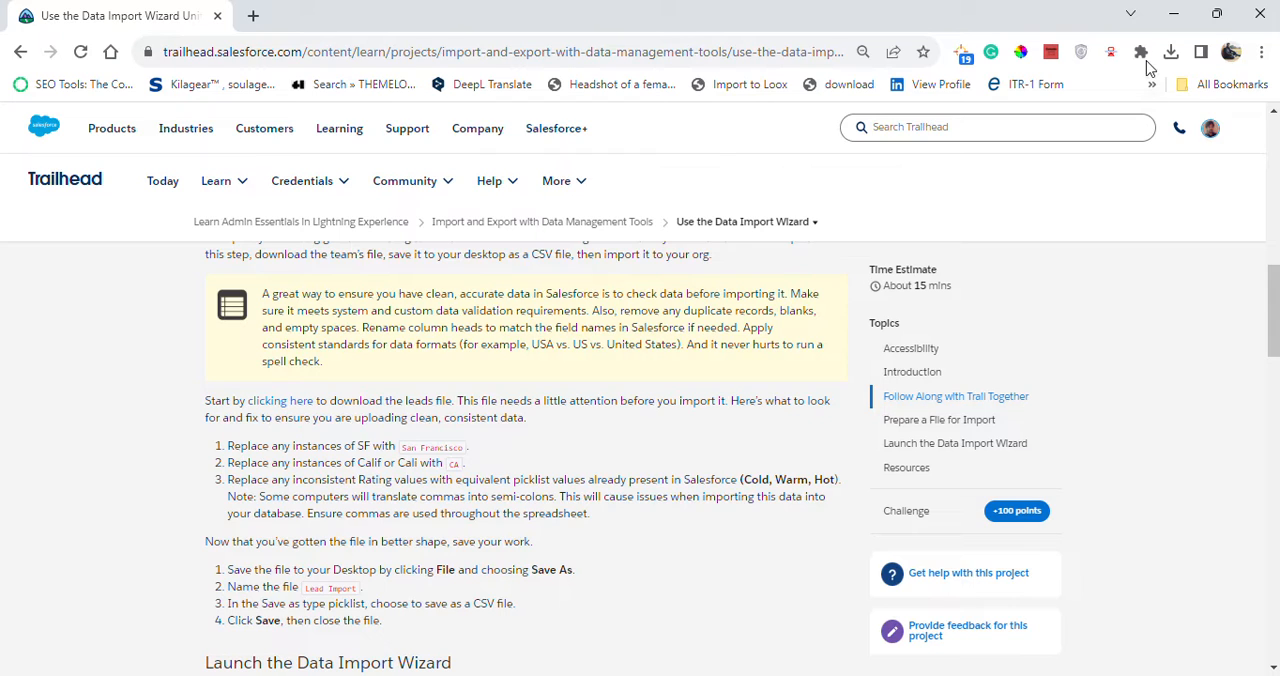
left_click(1180, 52)
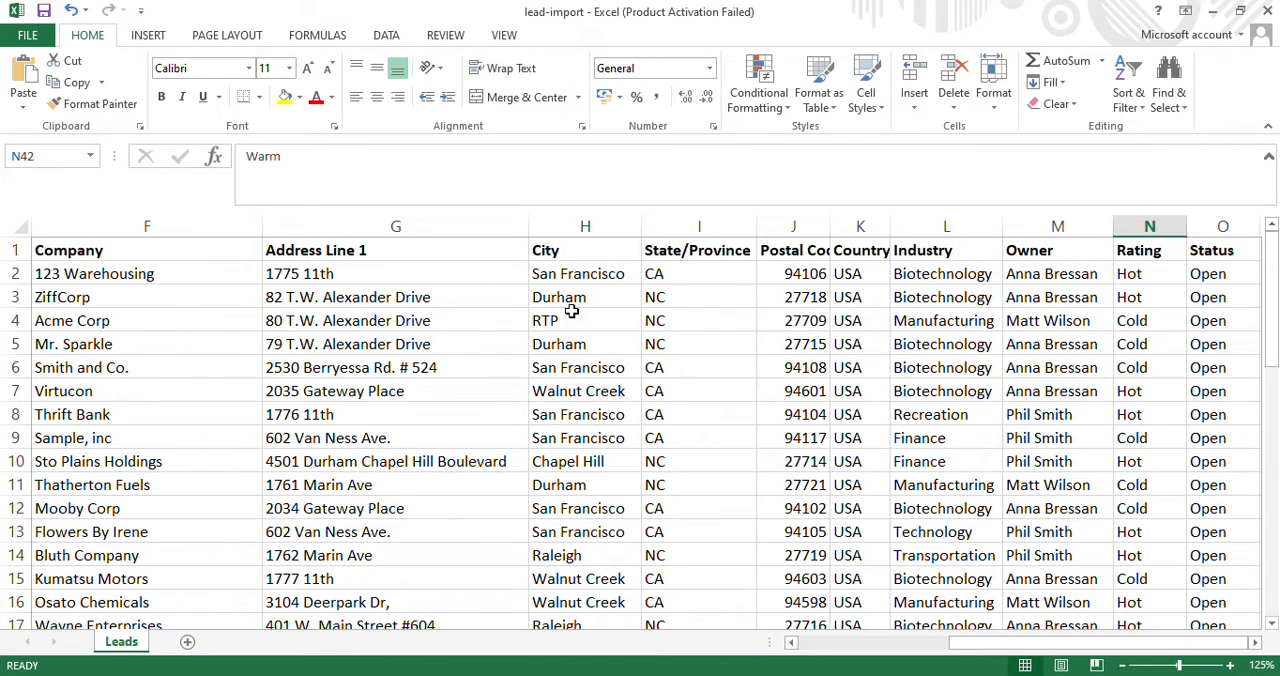
mouse_move(1271, 292)
left_mouse_down()
mouse_move(1271, 332)
mouse_move(1271, 302)
left_mouse_up()
key("alt+Tab")
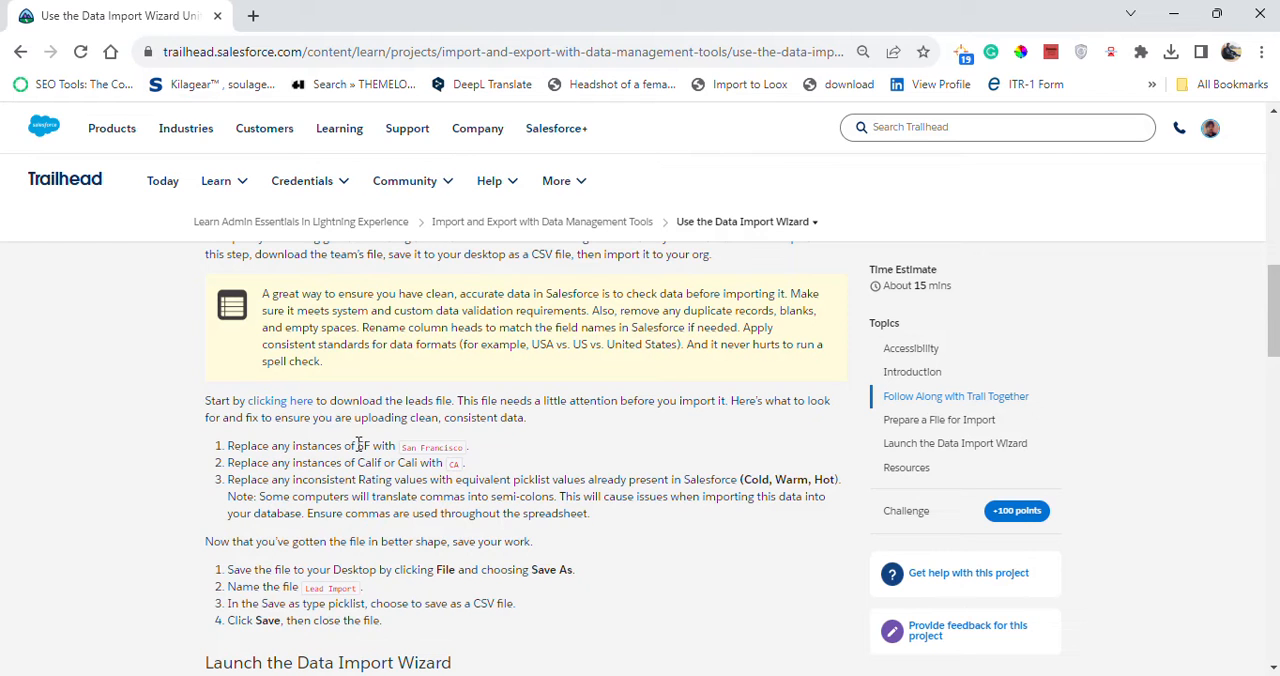
Check the City column of the lead-import workbook in Excel for SF entries that need replacing with San Francisco.
left_click_drag(358, 446, 385, 448)
key("alt+Tab")
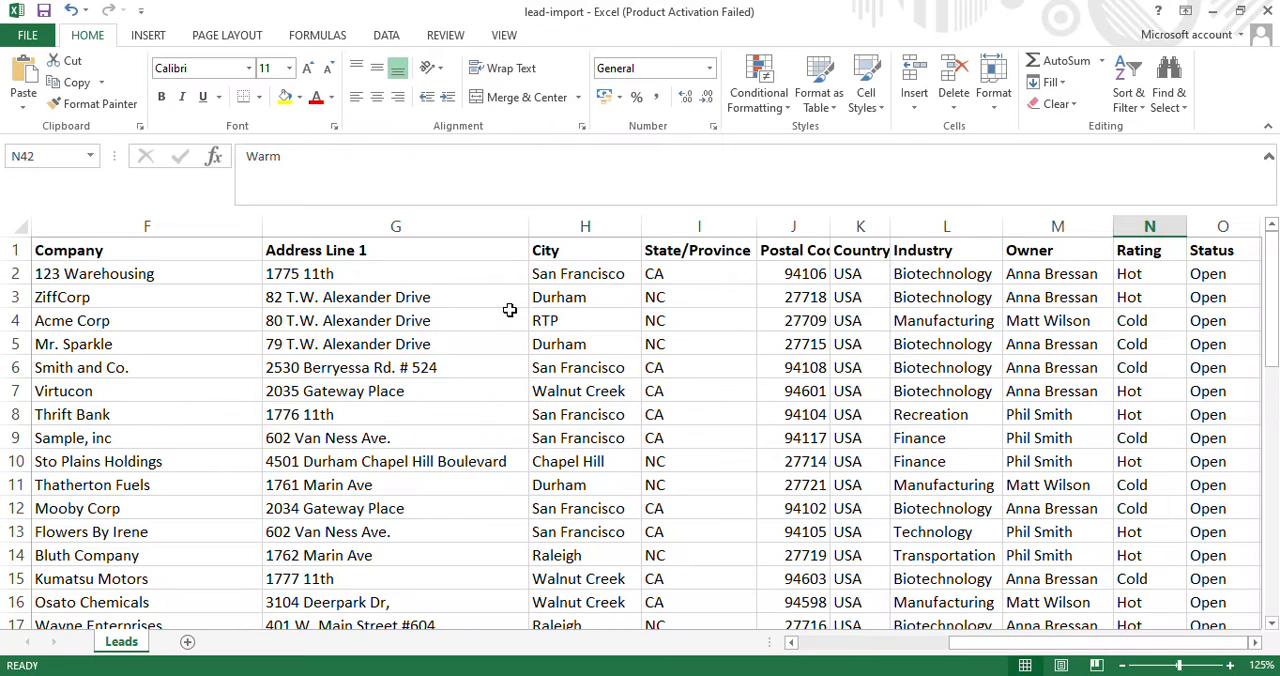
left_click(562, 274)
left_click(573, 407)
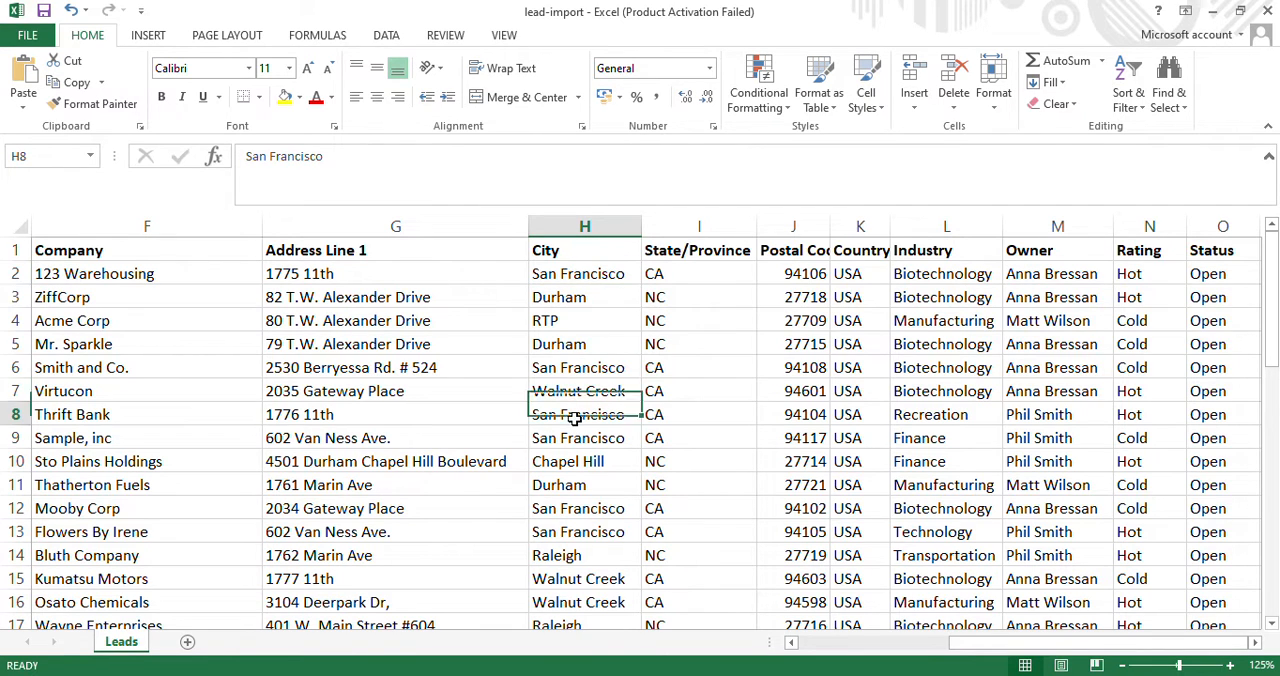
left_click(580, 437)
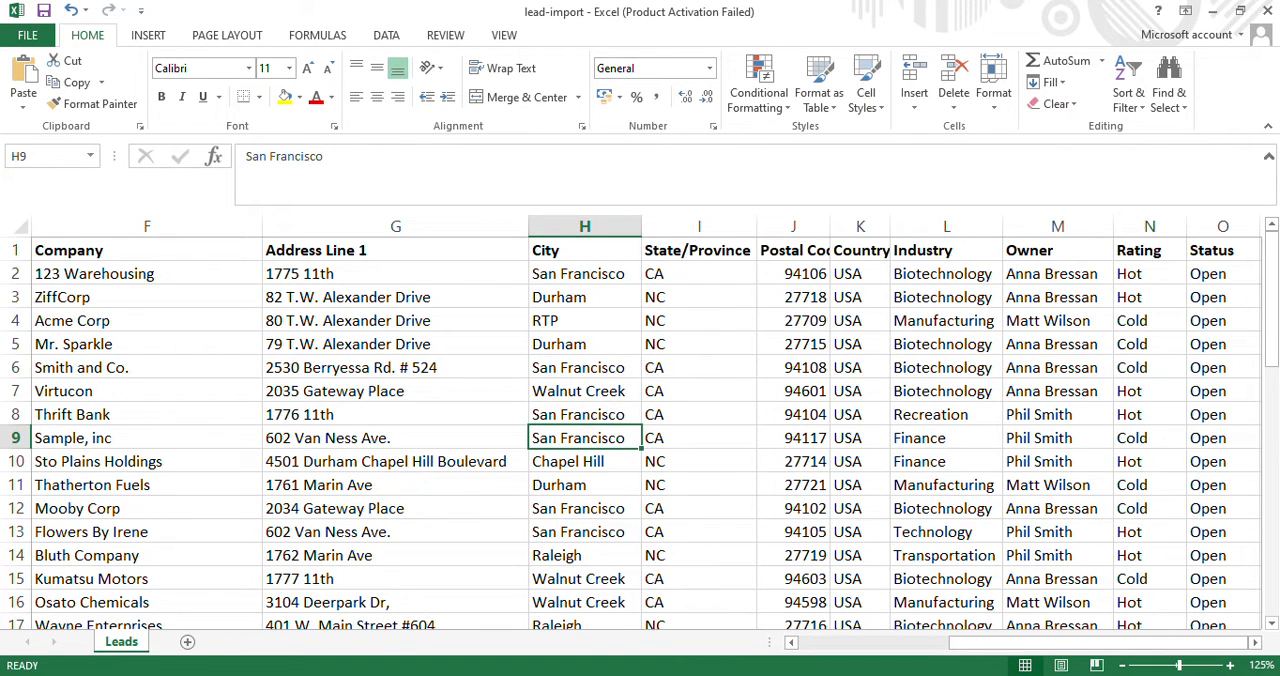
left_click_drag(1273, 398, 1262, 545)
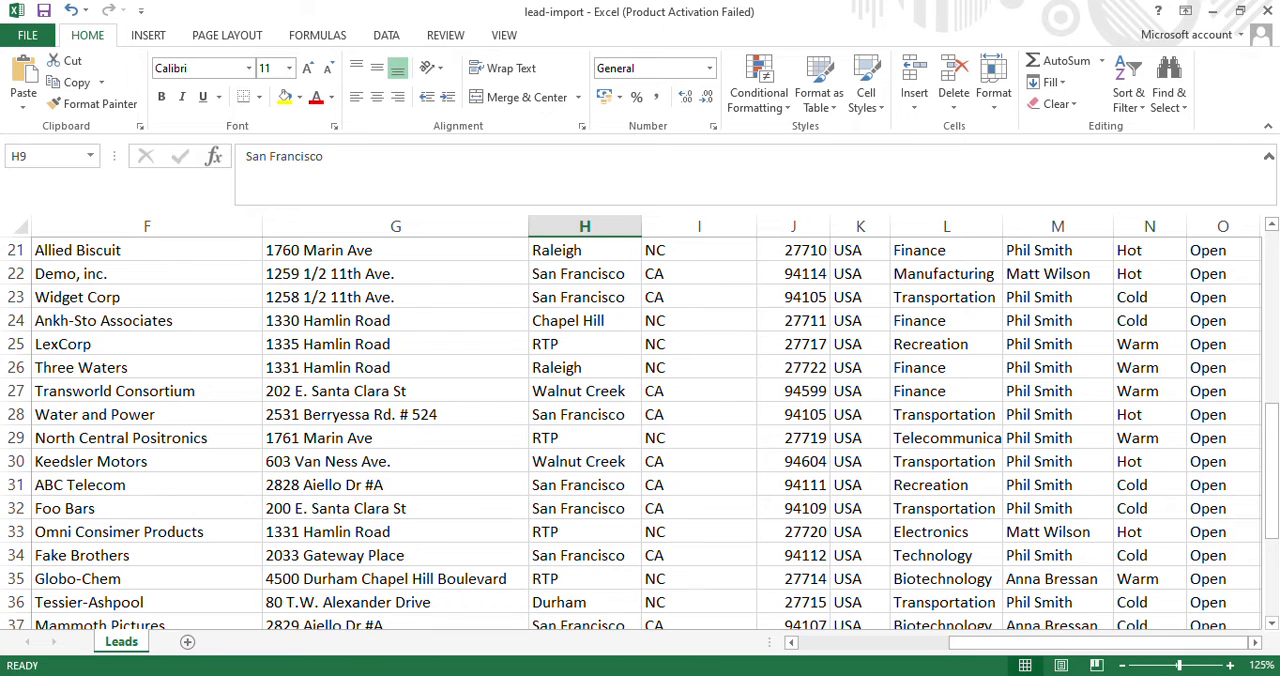
Read the Calif/Cali replacement instruction on Trailhead and check the State/Province column in Excel for entries that should be CA.
key("alt+Tab")
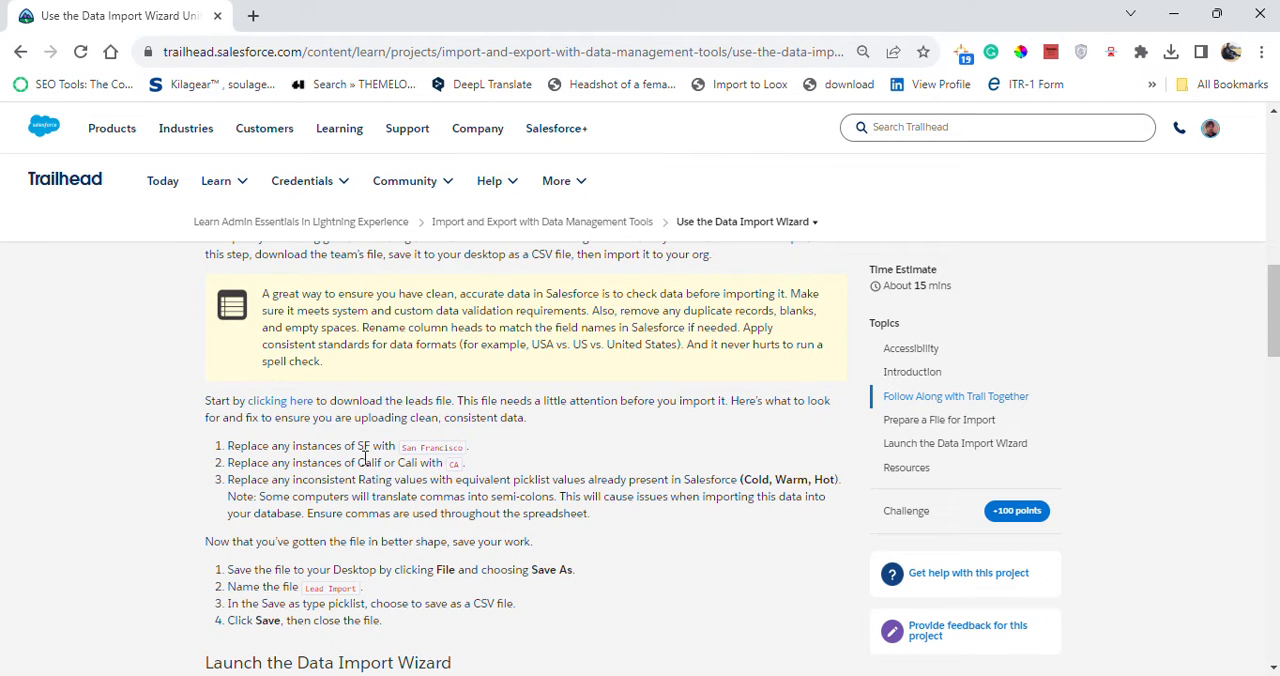
left_click_drag(359, 462, 432, 465)
left_click(452, 472)
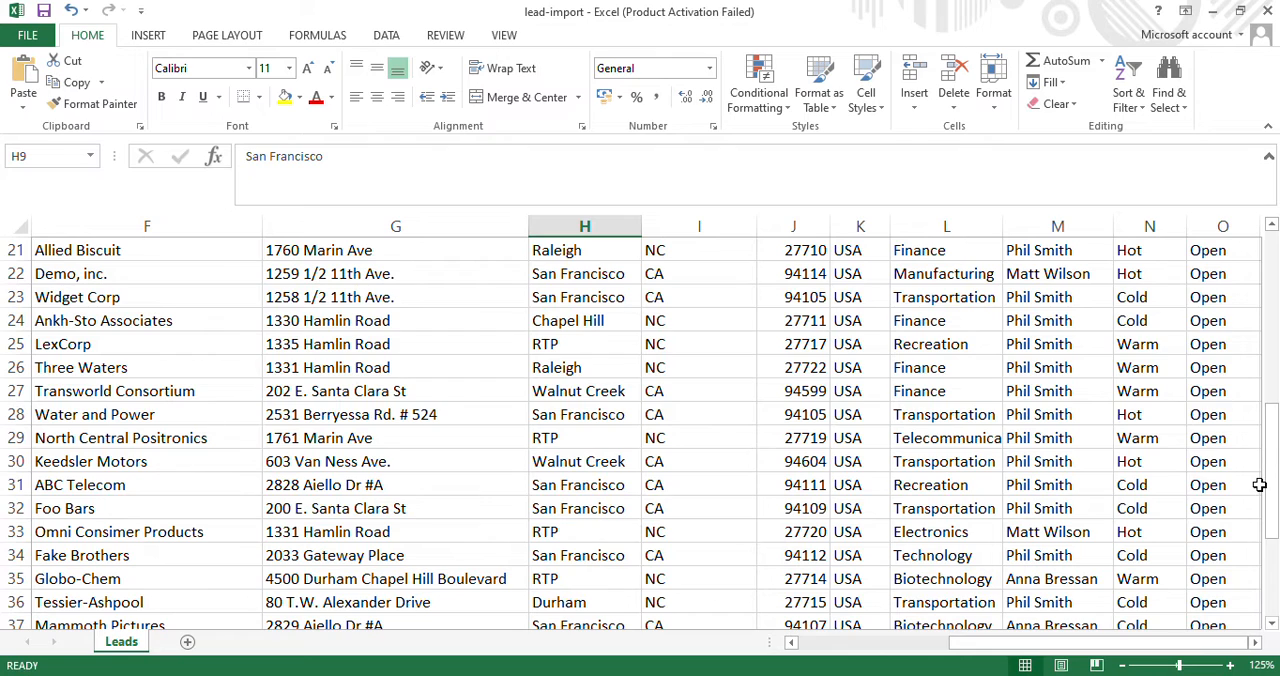
left_click_drag(1259, 484, 1258, 509)
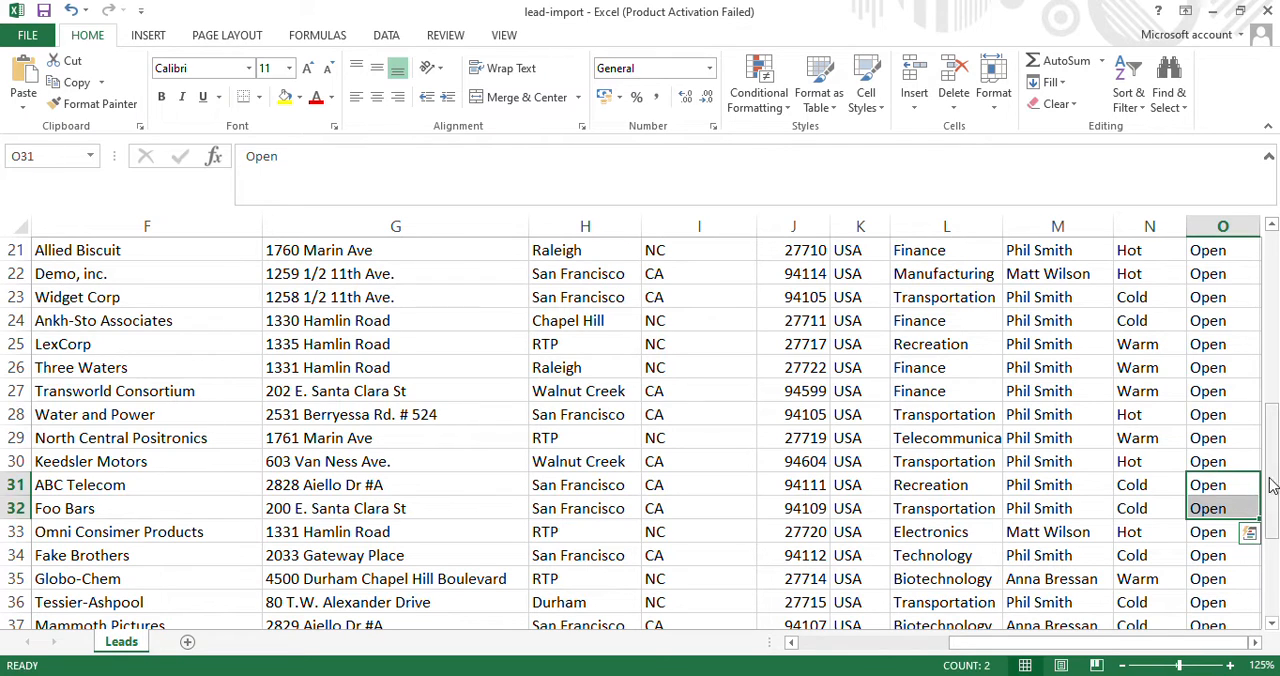
left_click(672, 530)
left_click(690, 505)
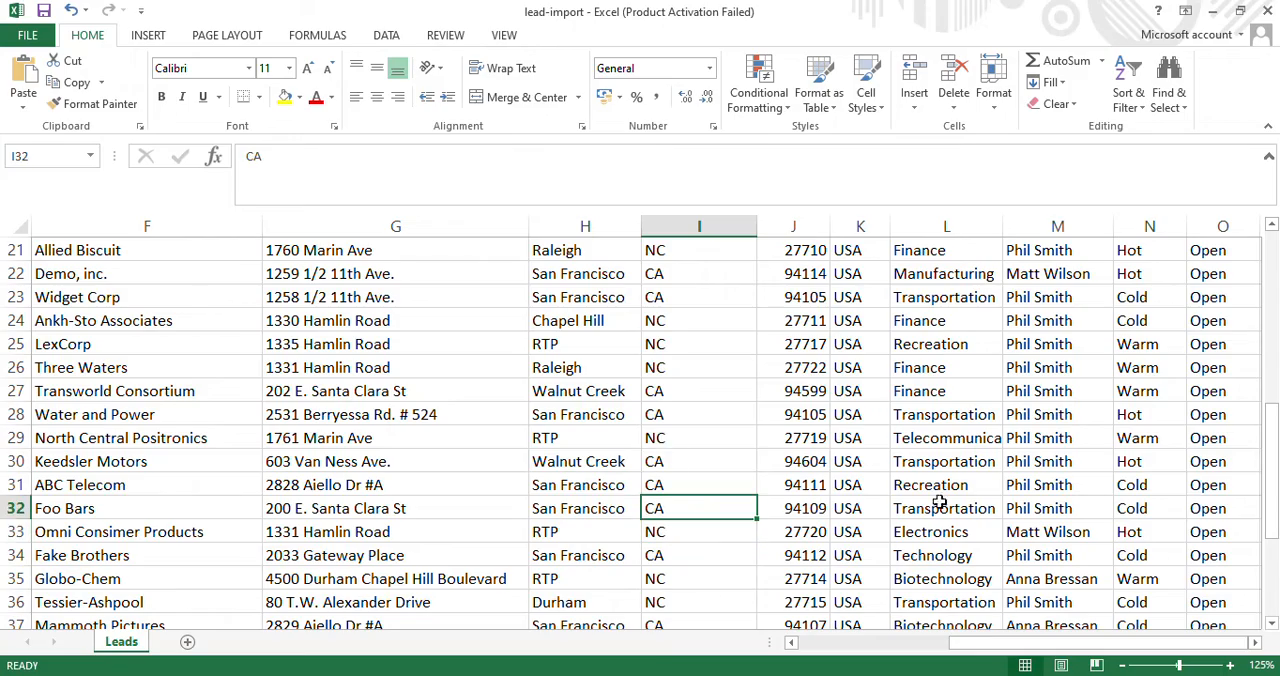
left_click_drag(1275, 505, 1273, 330)
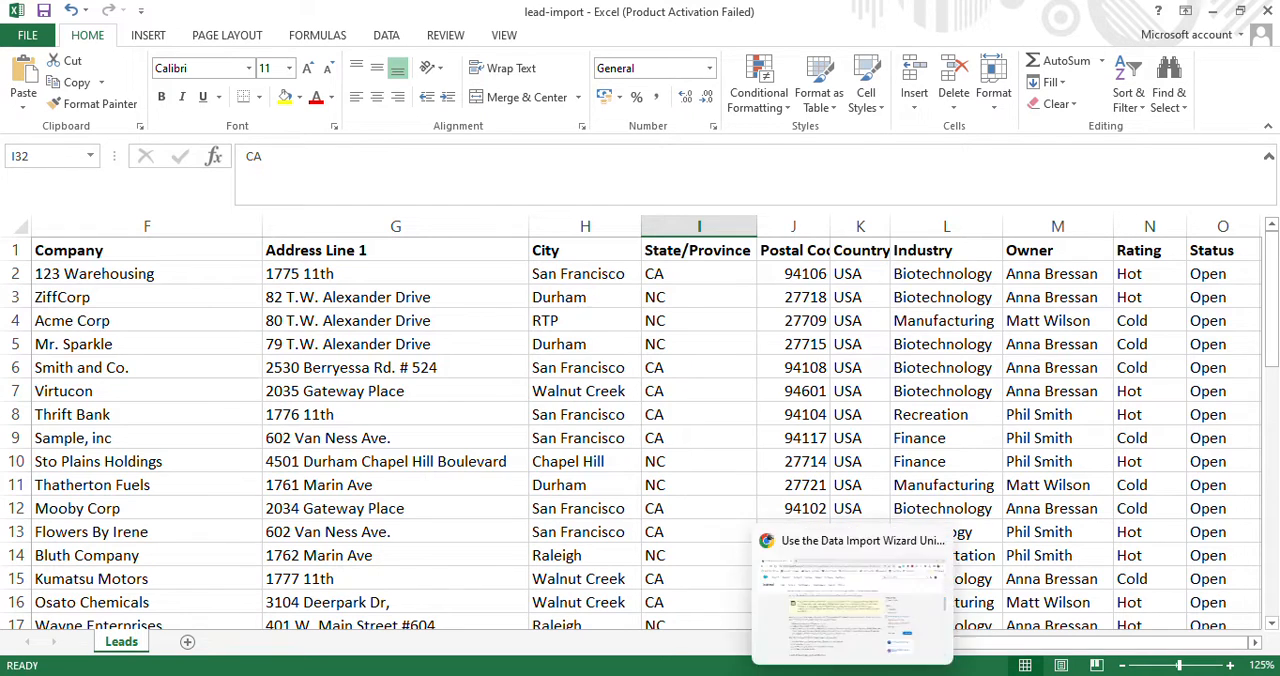
Read the Rating instruction on Trailhead and check the Rating column in Excel for values other than Cold, Warm and Hot.
left_click(856, 675)
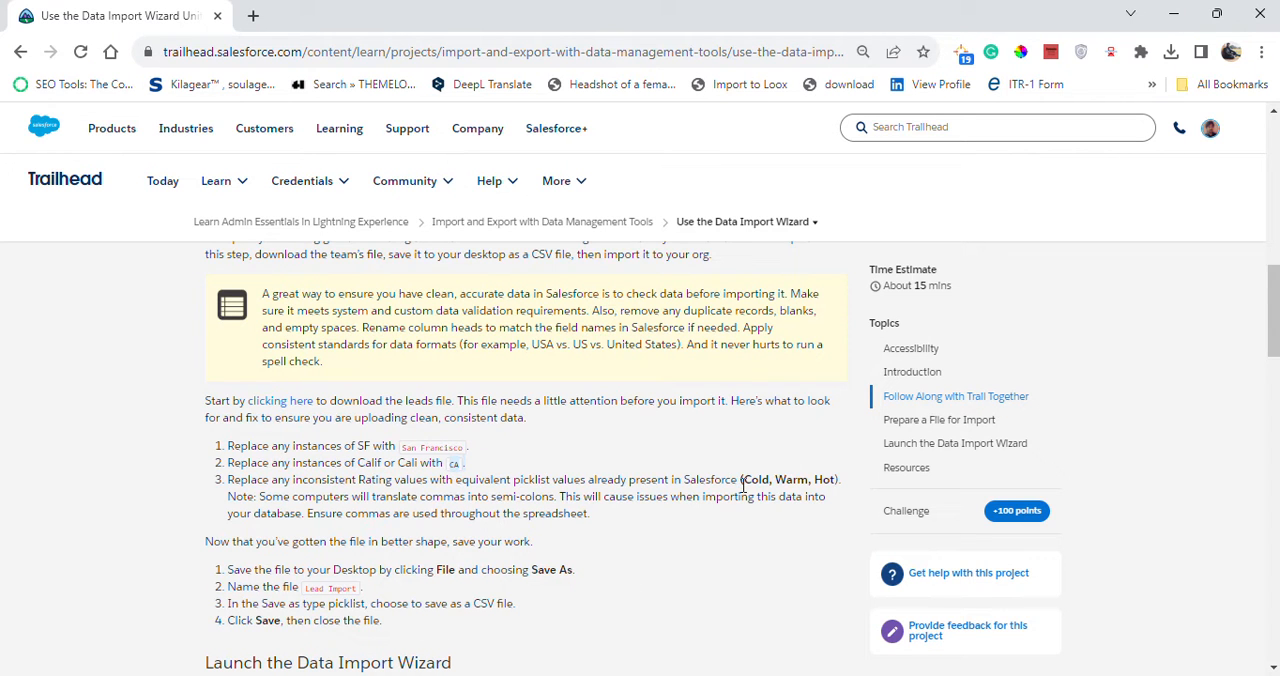
left_click_drag(741, 481, 842, 476)
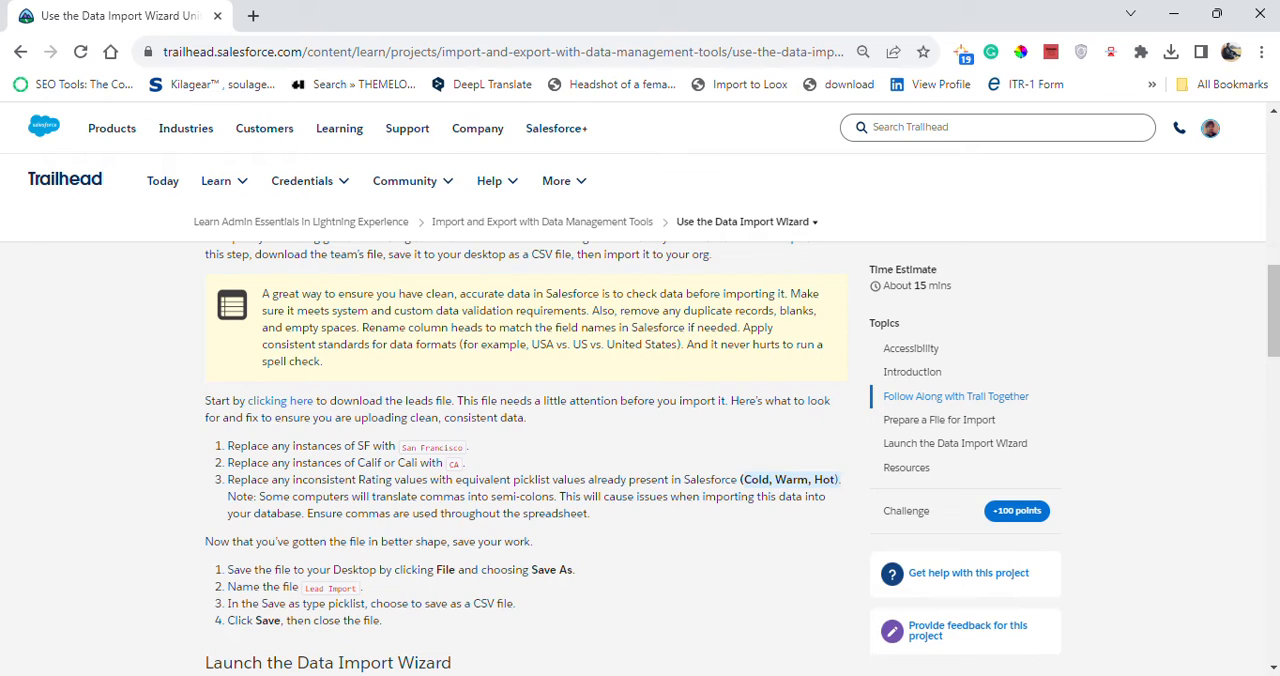
left_click(932, 628)
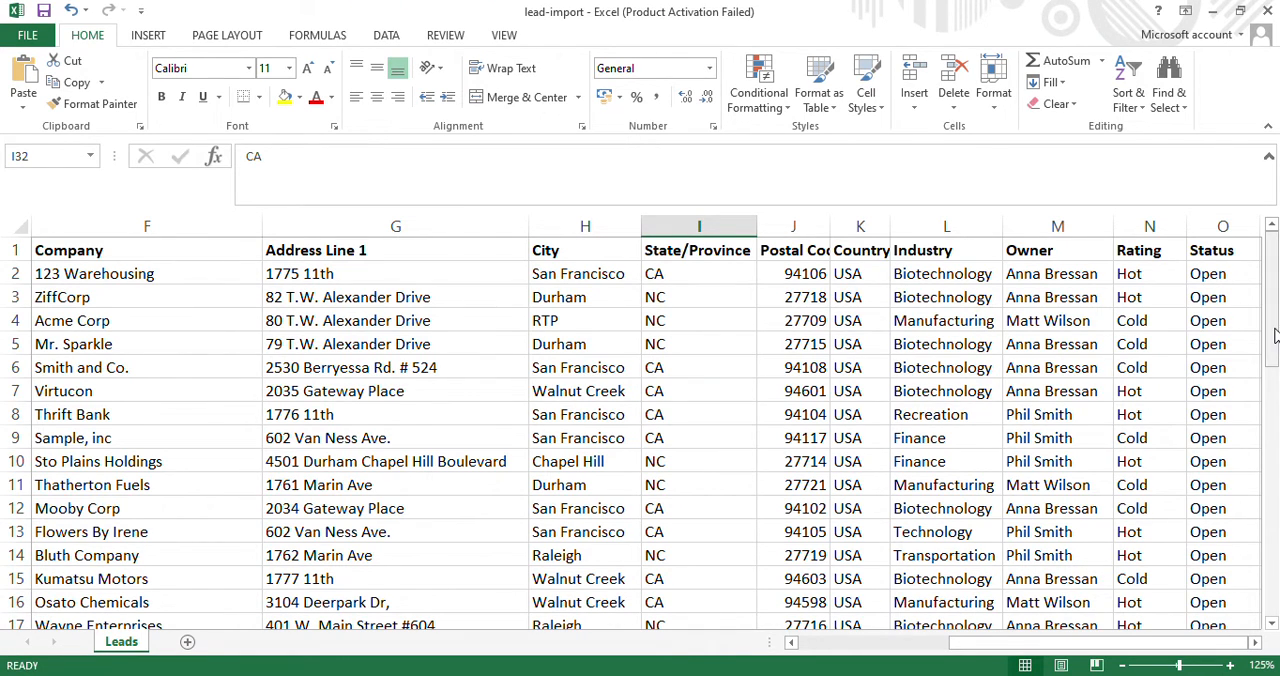
scroll(1150, 338, "down", 3)
left_click(1150, 340)
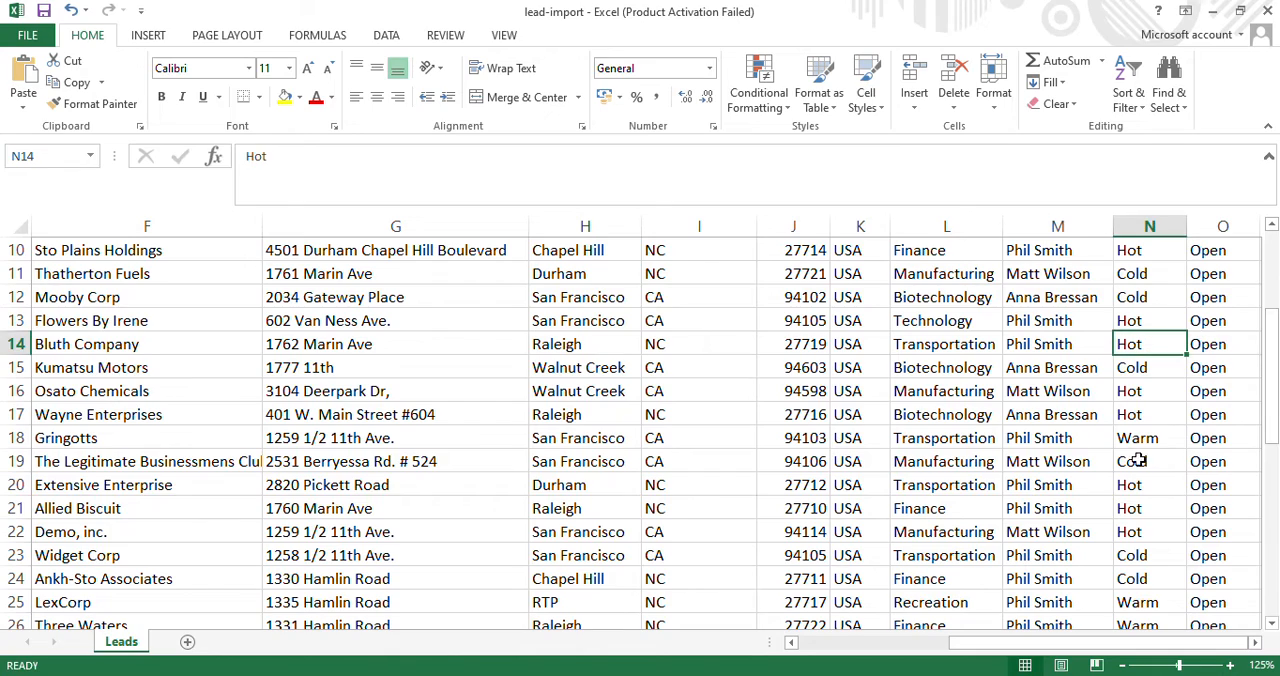
scroll(1150, 370, "down", 2)
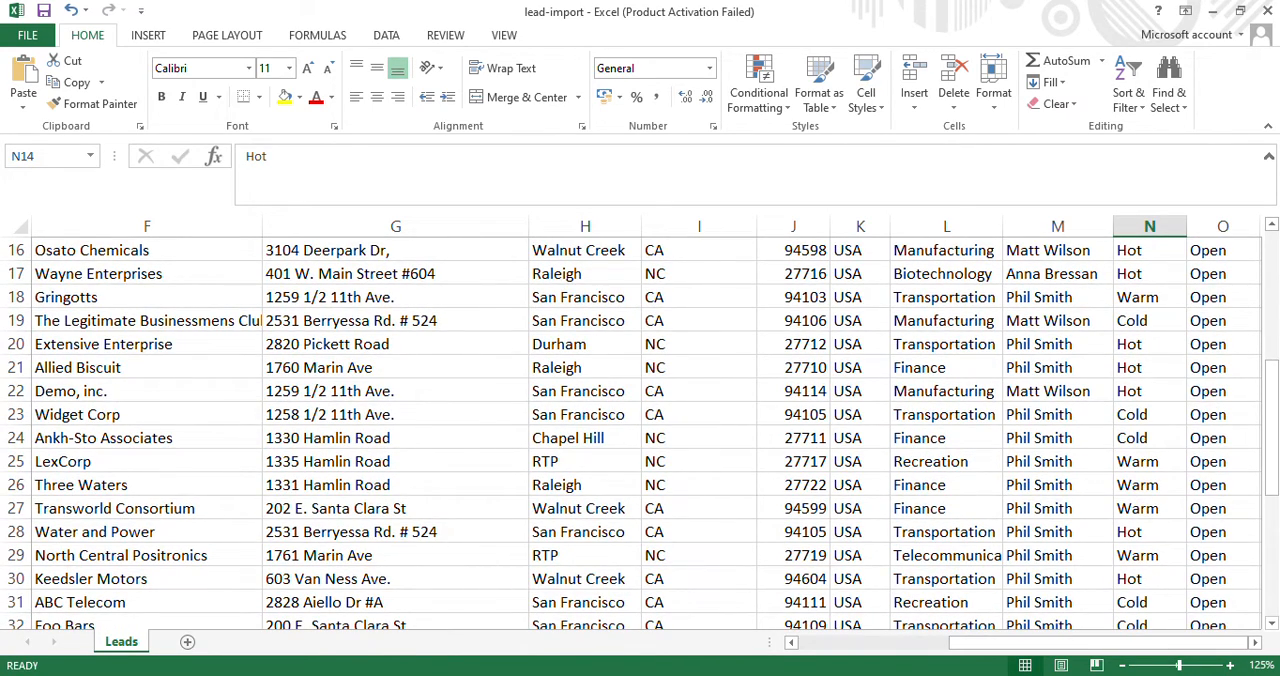
left_click_drag(1274, 455, 1274, 310)
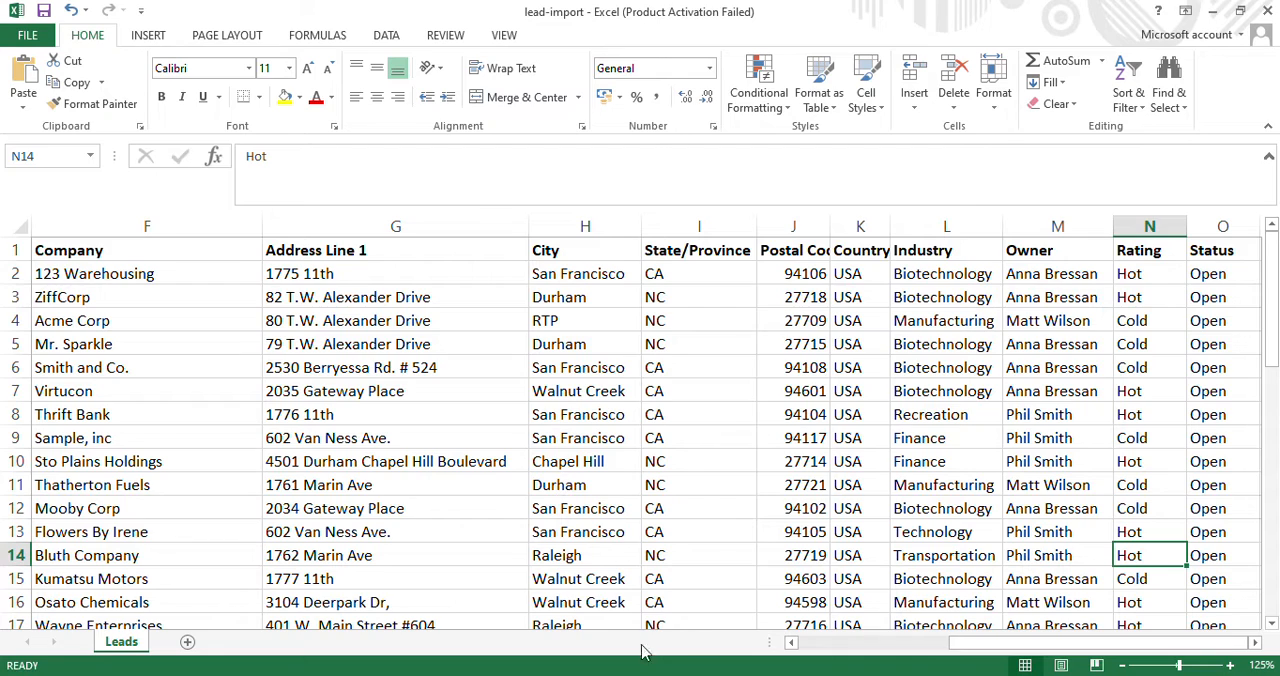
Consult the Trailhead instructions once more and save the lead-import workbook in Excel under its existing name.
key("alt+Tab")
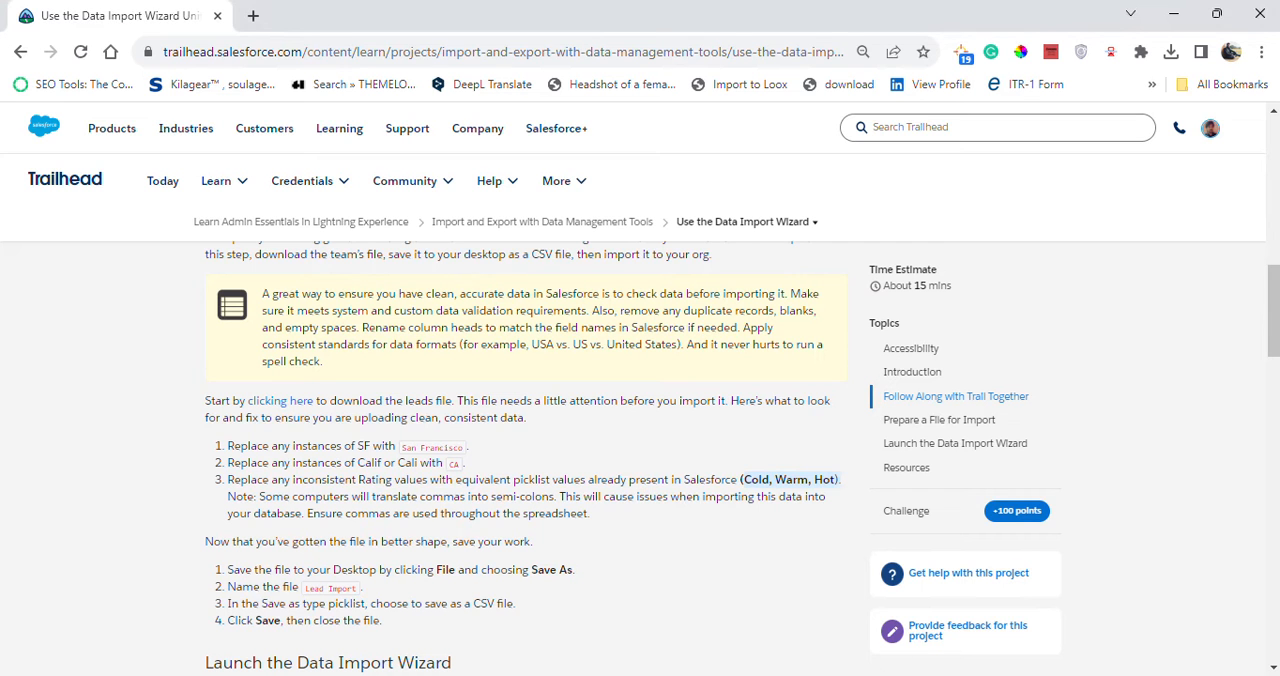
key("alt+Tab")
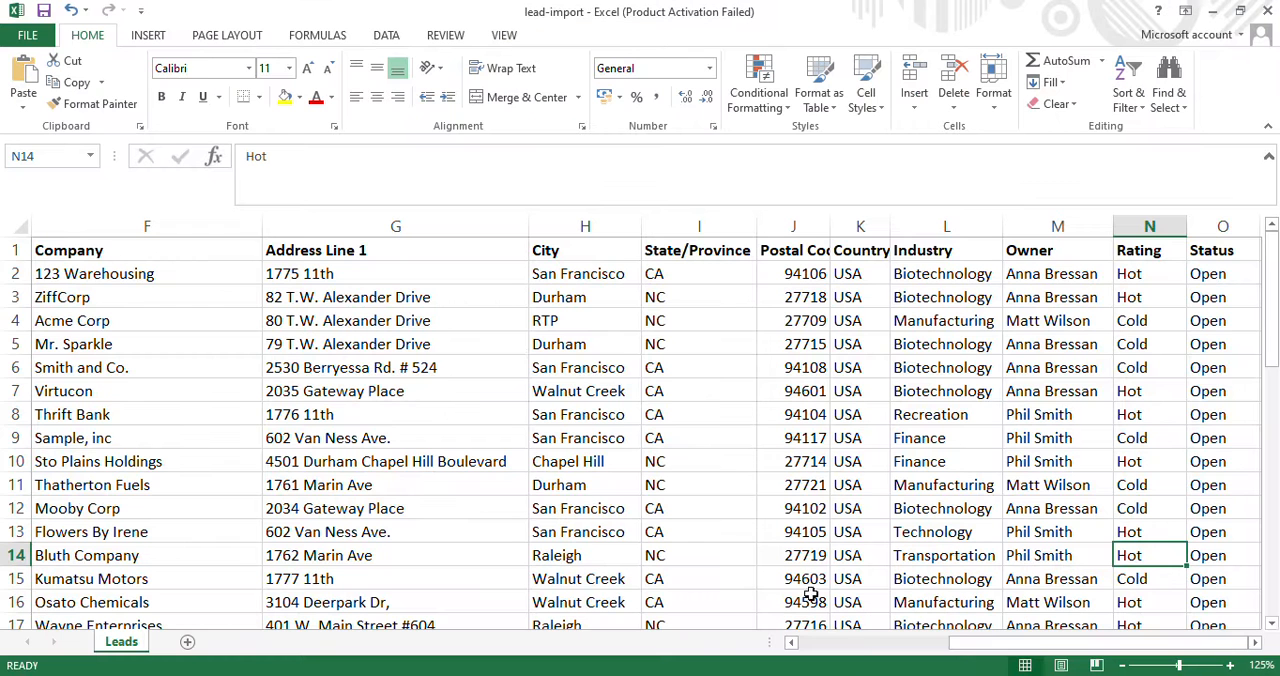
left_click(30, 35)
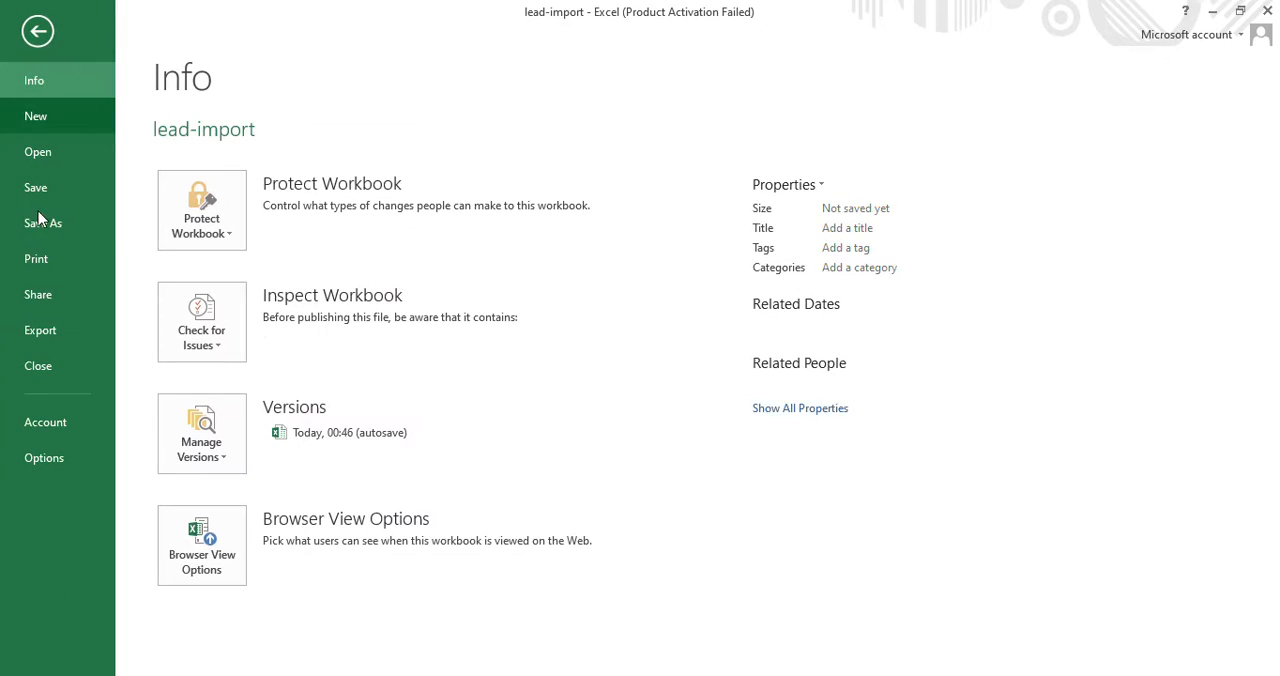
left_click(51, 187)
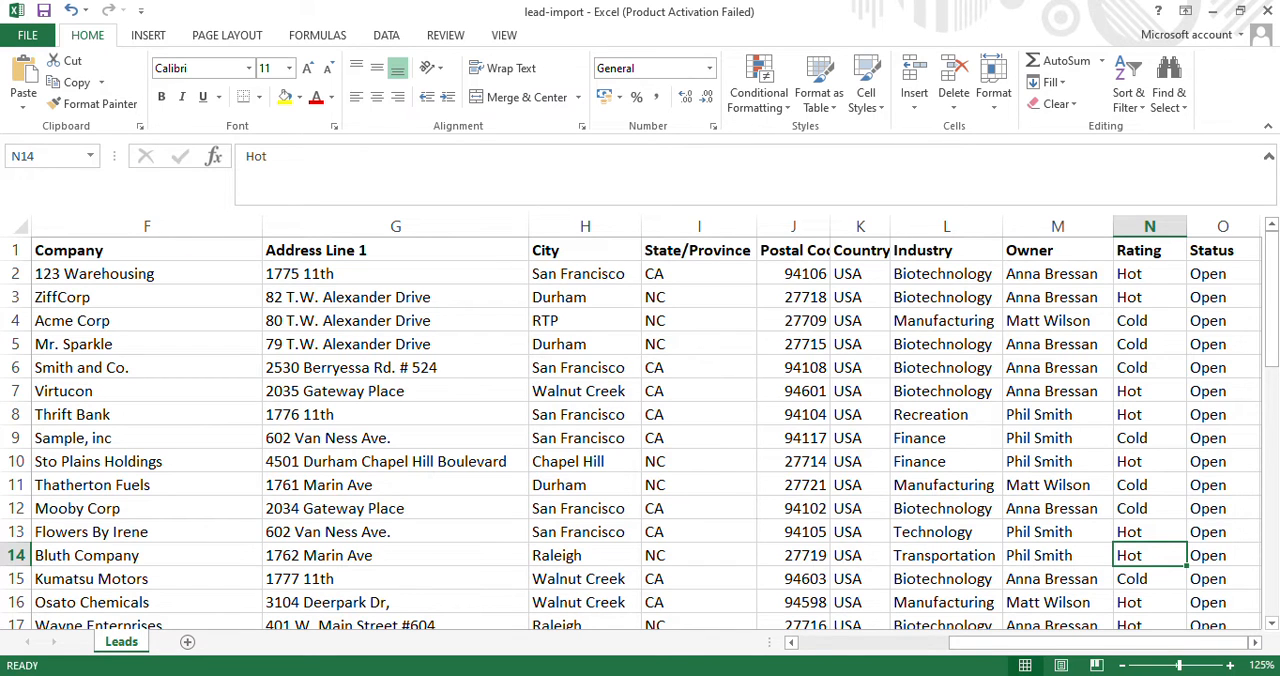
Consult the save instructions on Trailhead and save the Excel workbook to the Desktop as Lead Import.
left_click(853, 674)
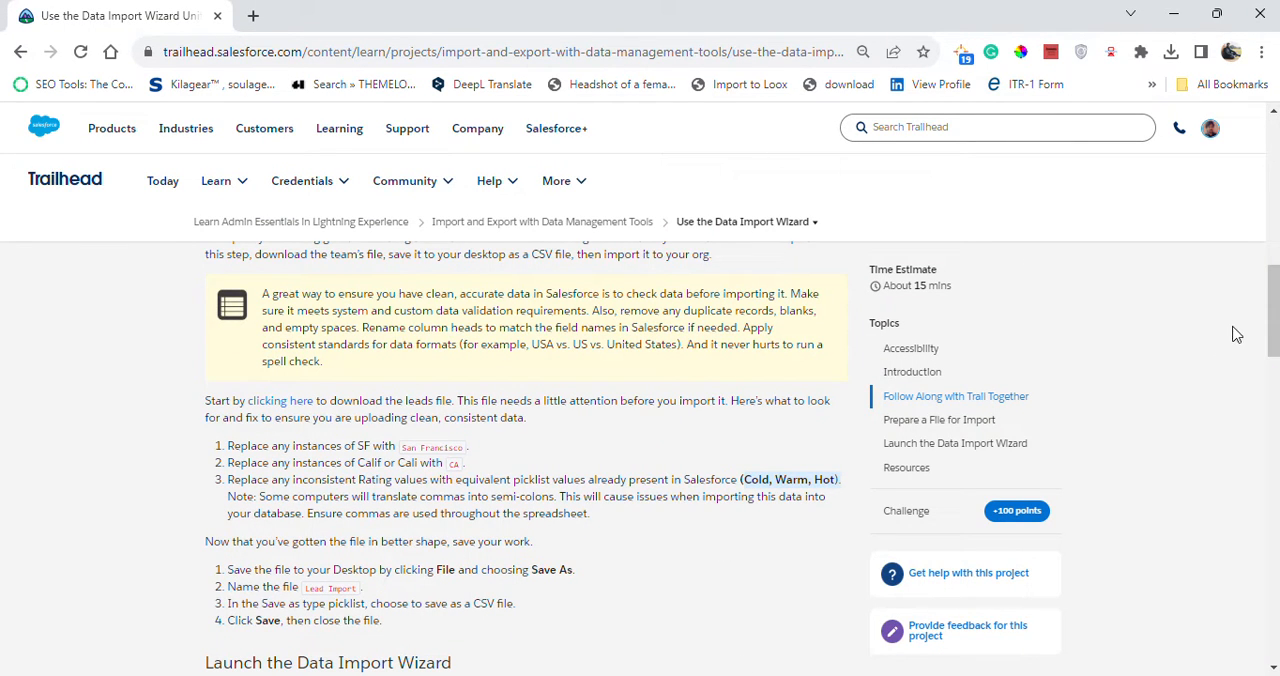
scroll(1273, 310, "down", 3)
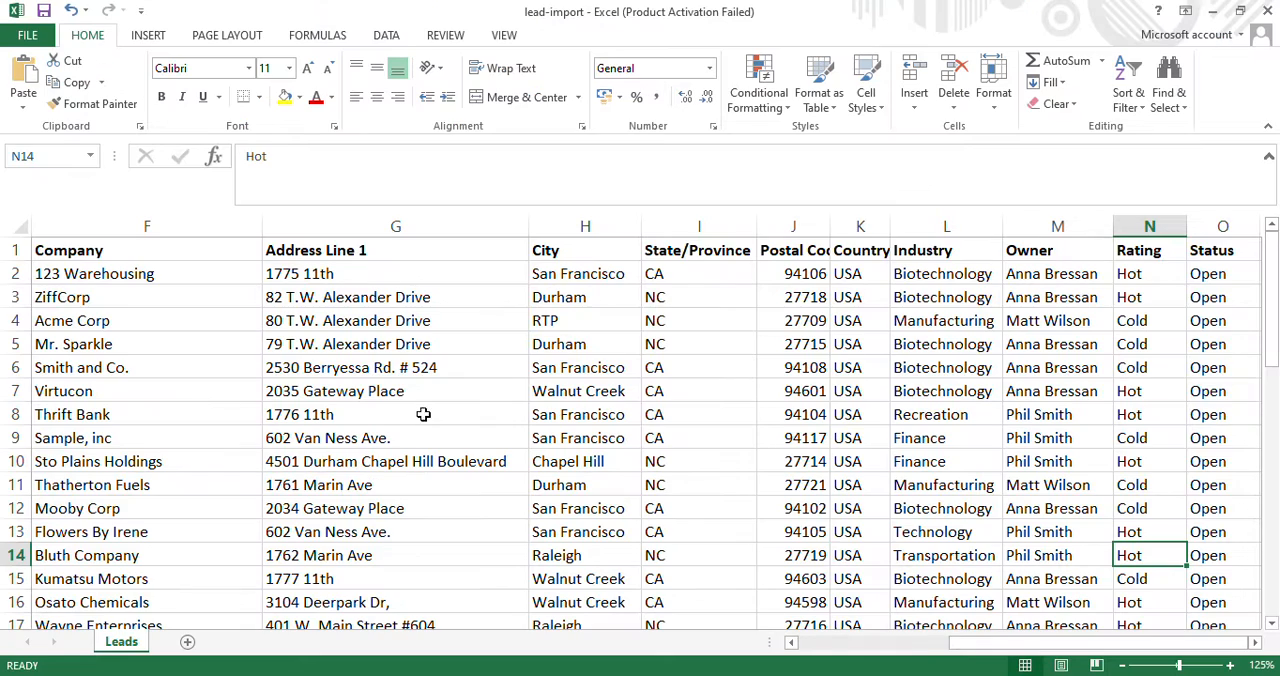
left_click(45, 38)
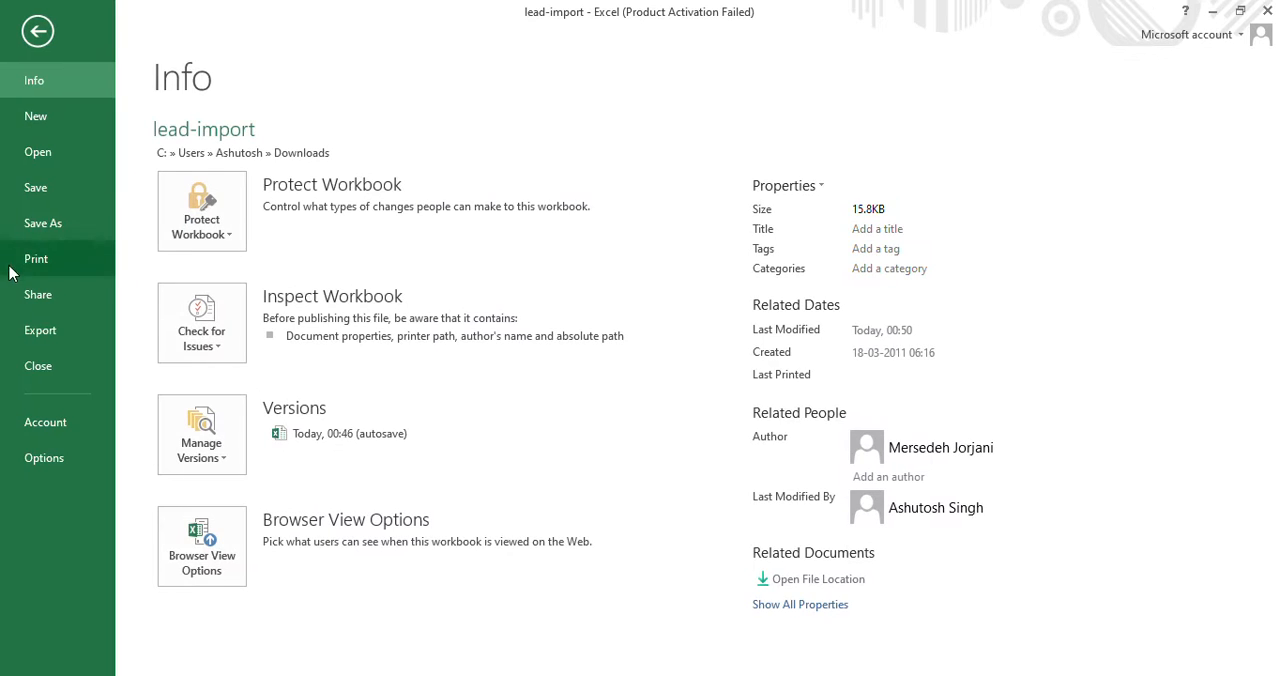
left_click(75, 222)
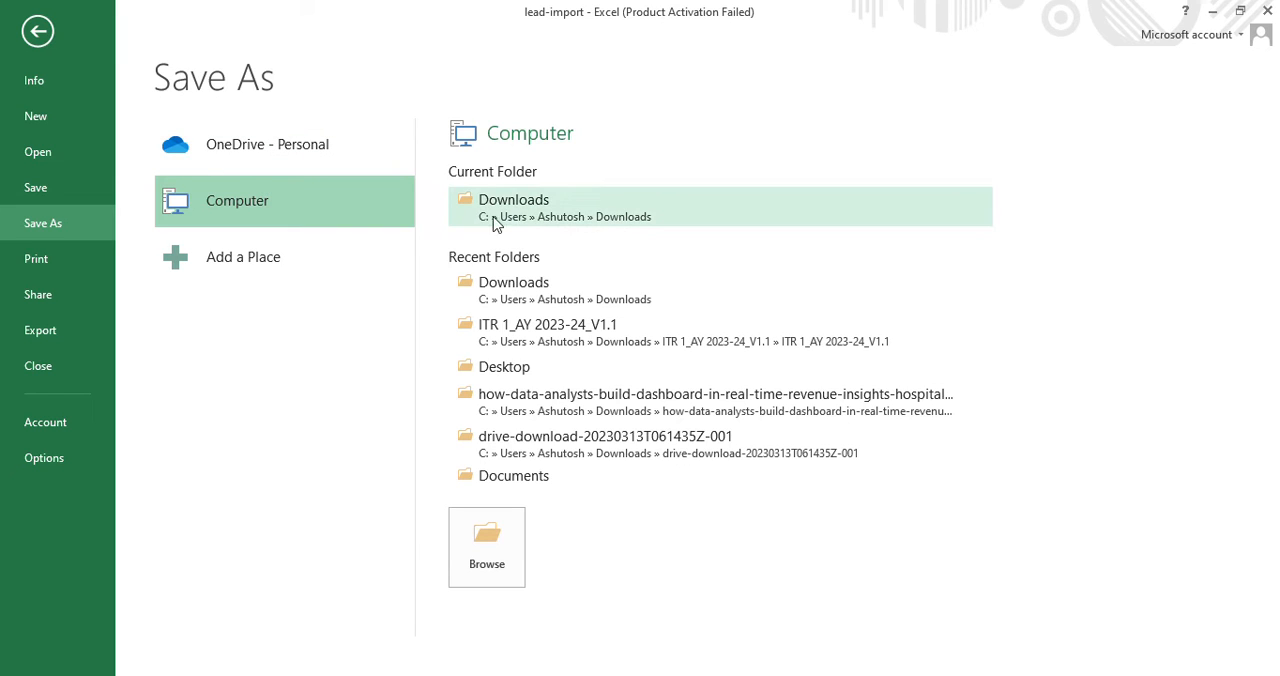
left_click(486, 530)
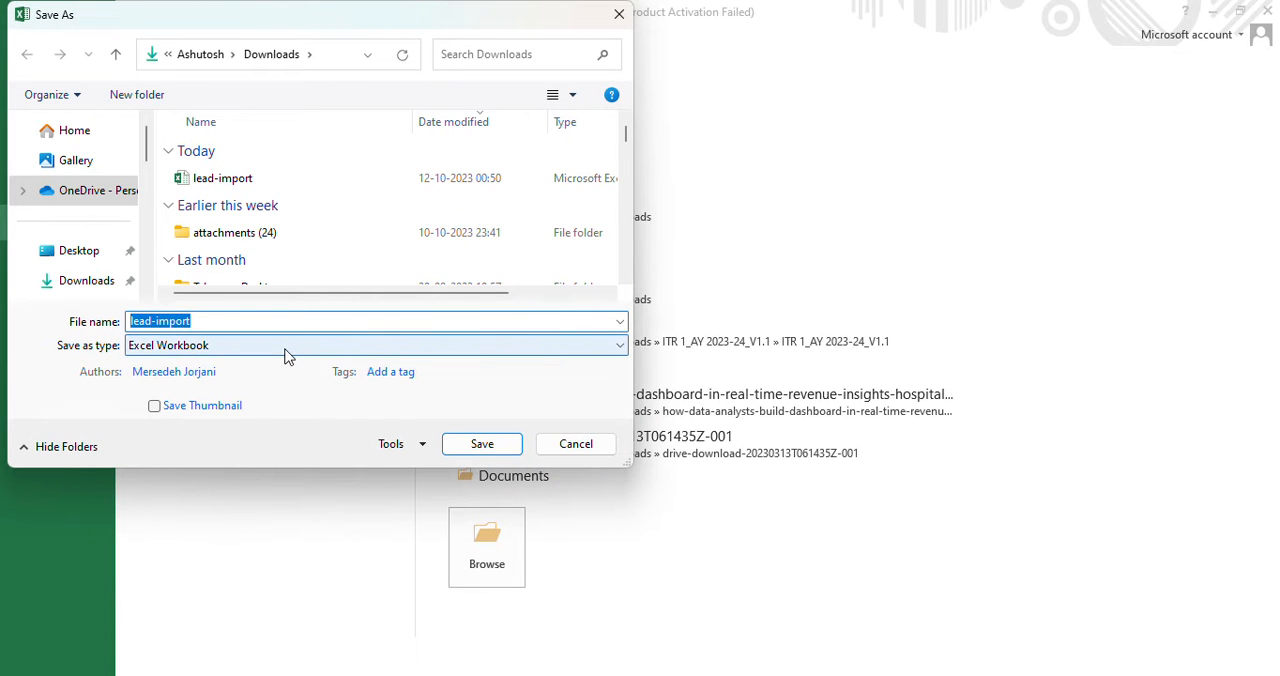
type("Lead Import")
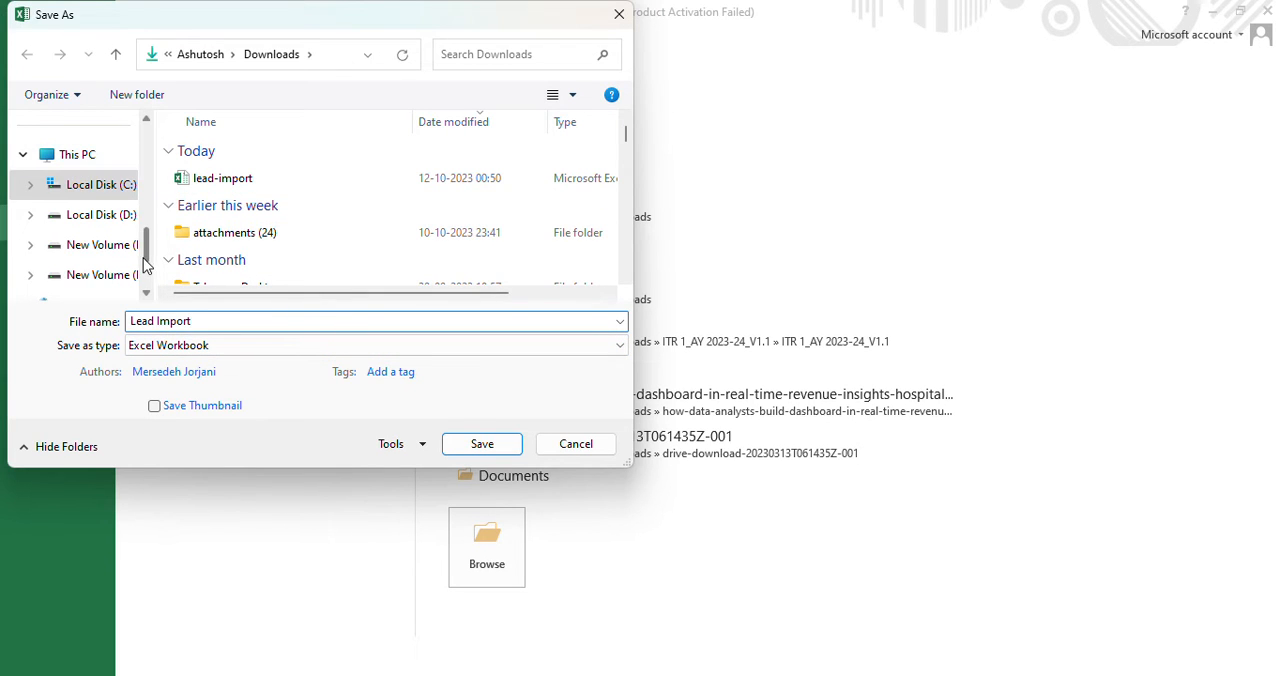
left_click_drag(146, 248, 146, 140)
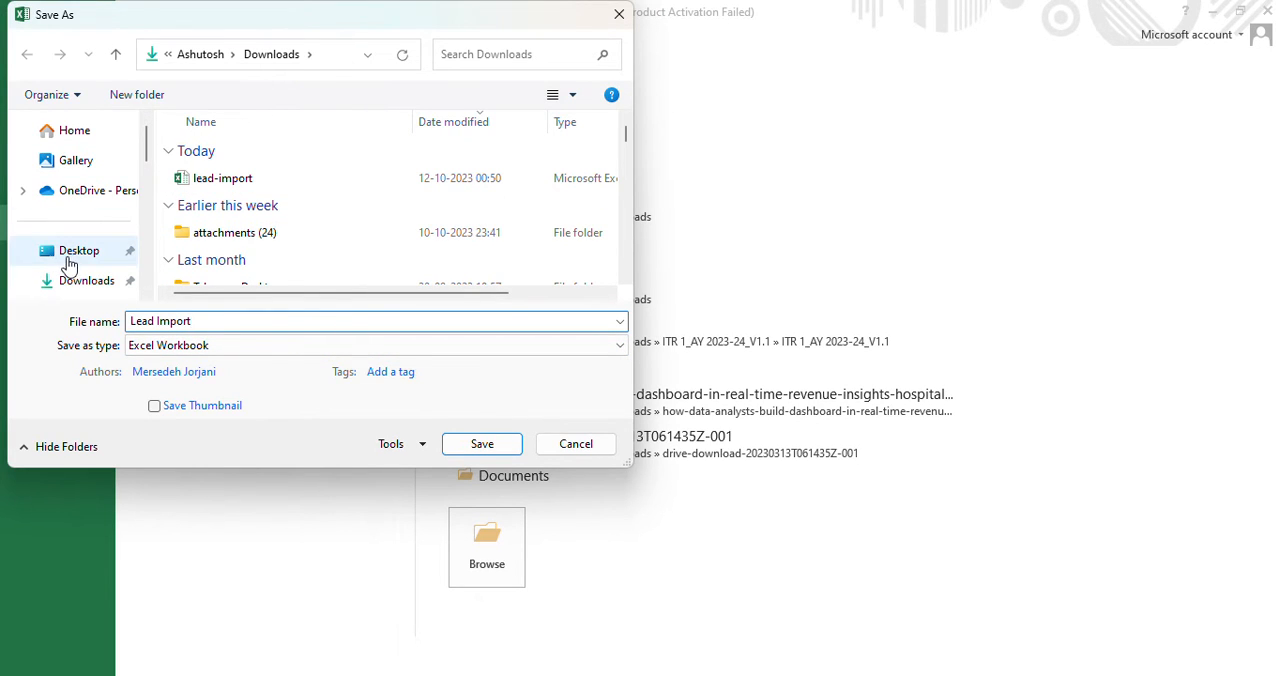
left_click(70, 263)
left_click(498, 445)
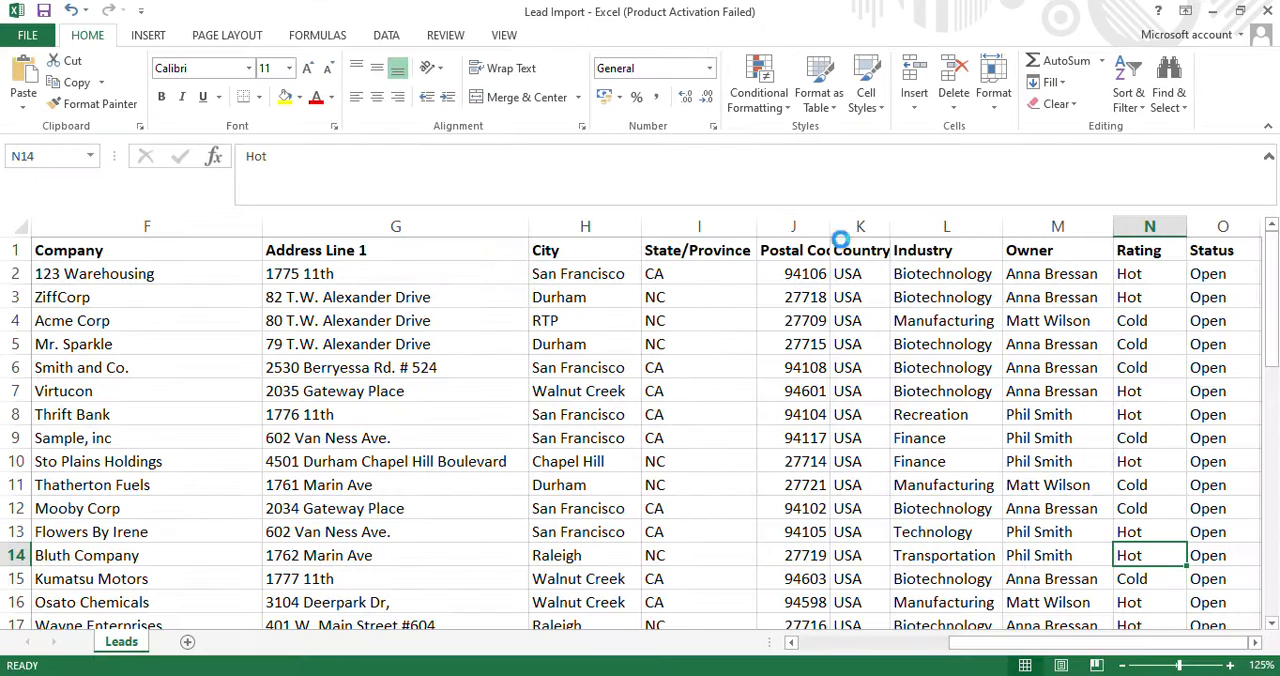
Consult the save instructions on Trailhead and save the Excel workbook to the Desktop as Lead Import in CSV (Comma delimited) format.
left_click(1212, 11)
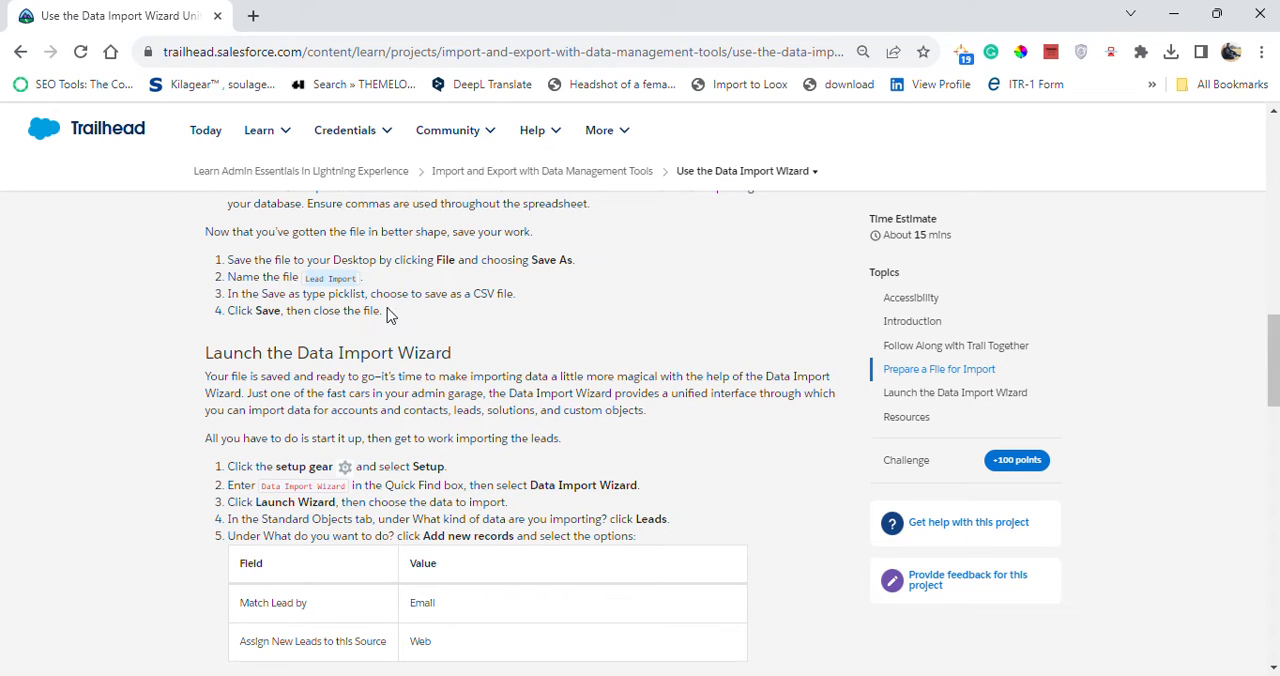
key("alt+Tab")
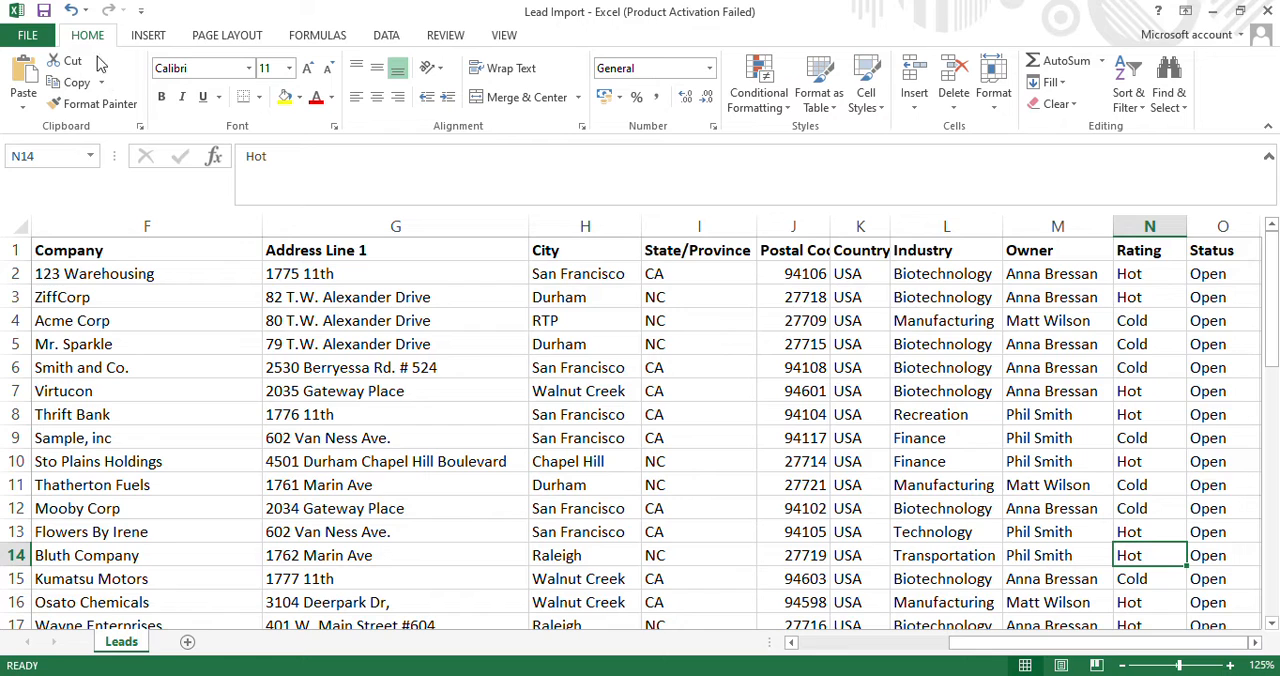
left_click(27, 38)
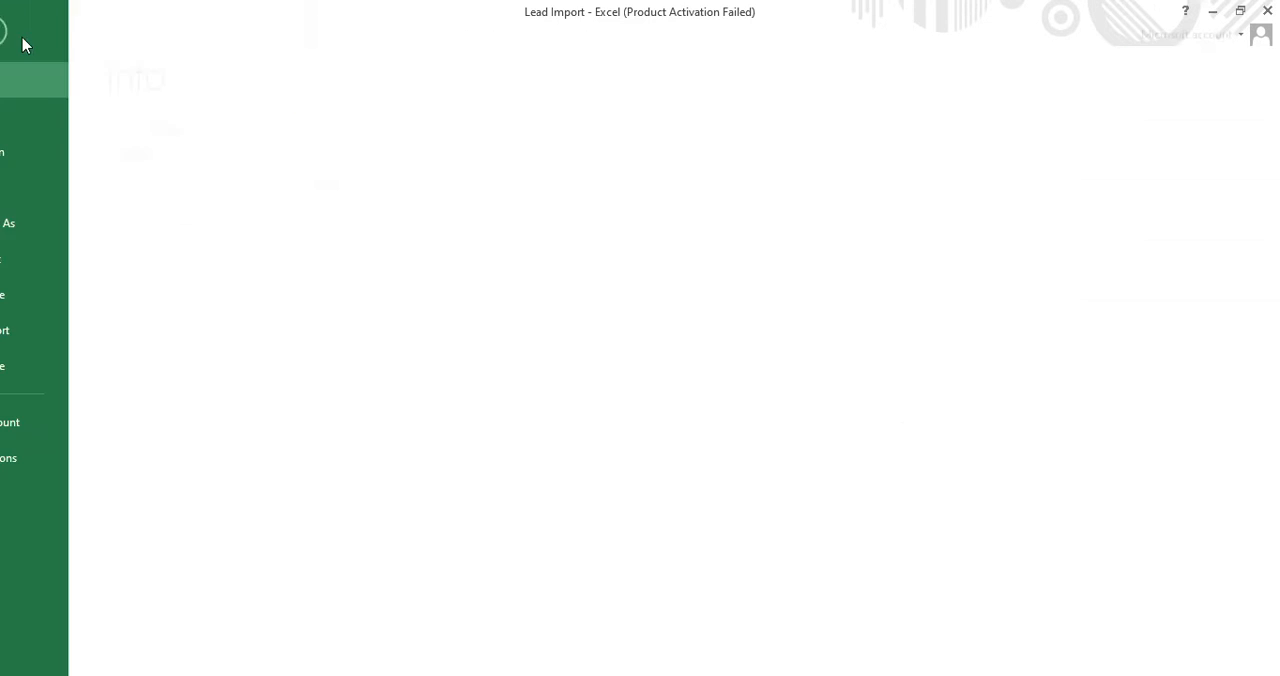
left_click(42, 223)
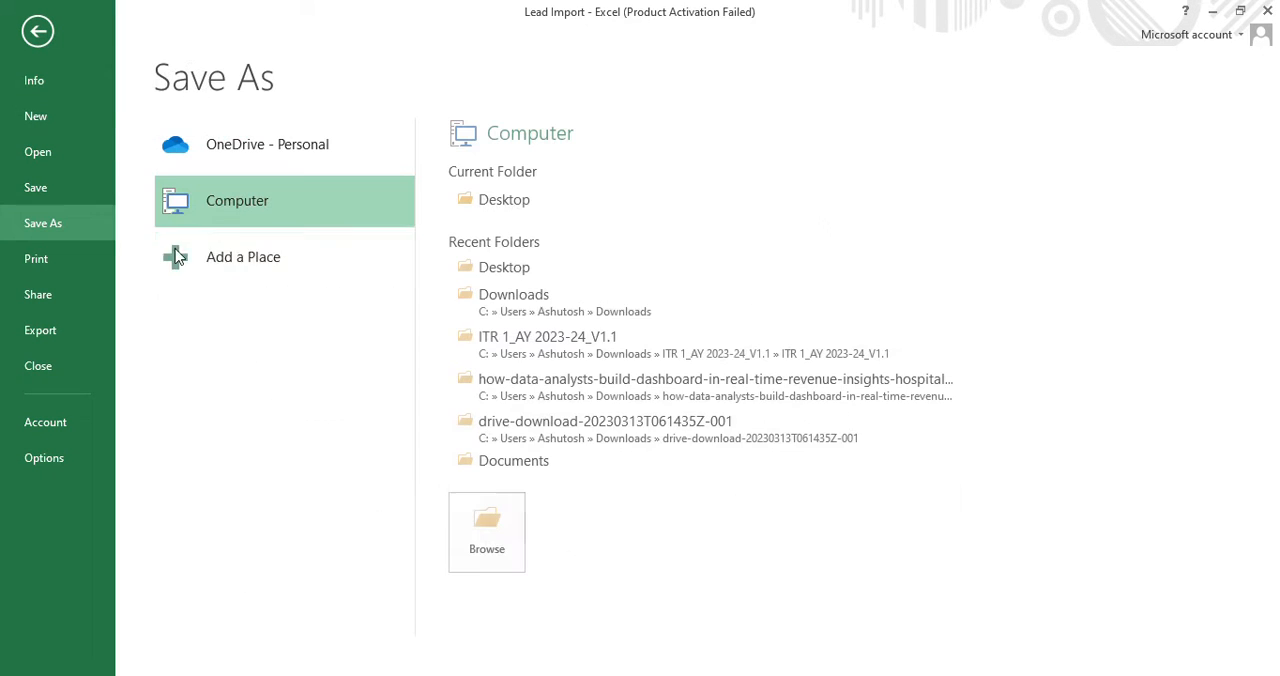
left_click(516, 518)
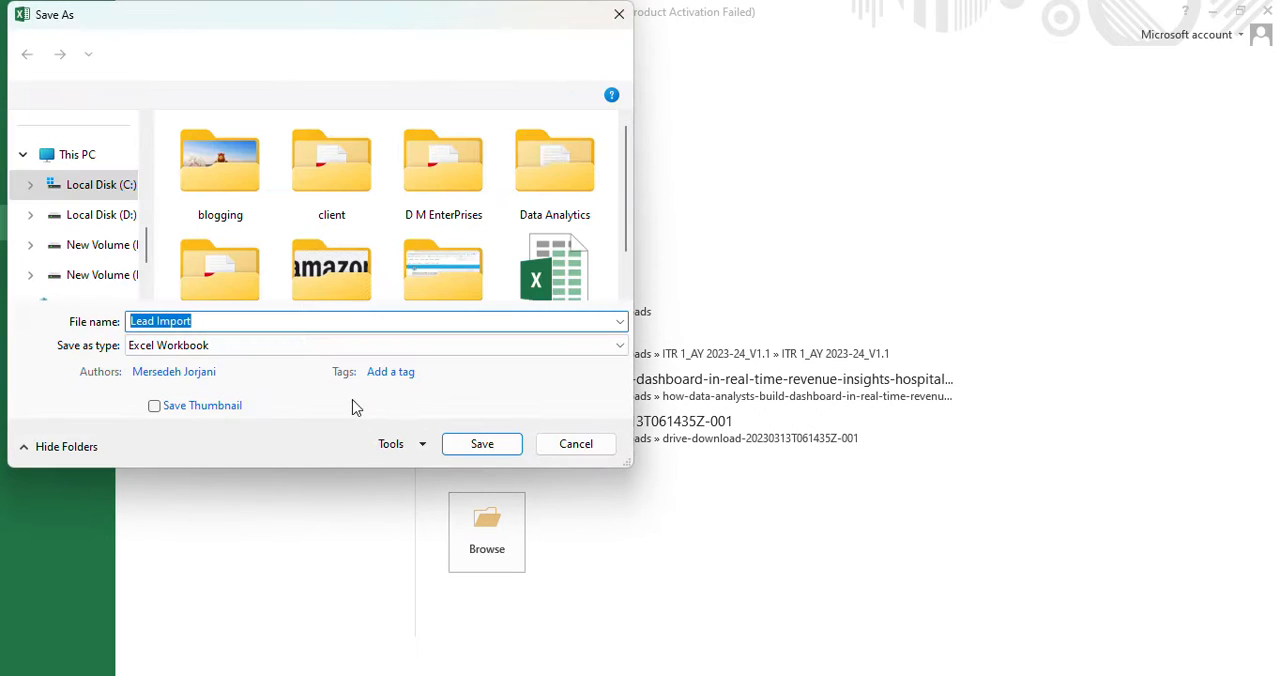
left_click(272, 350)
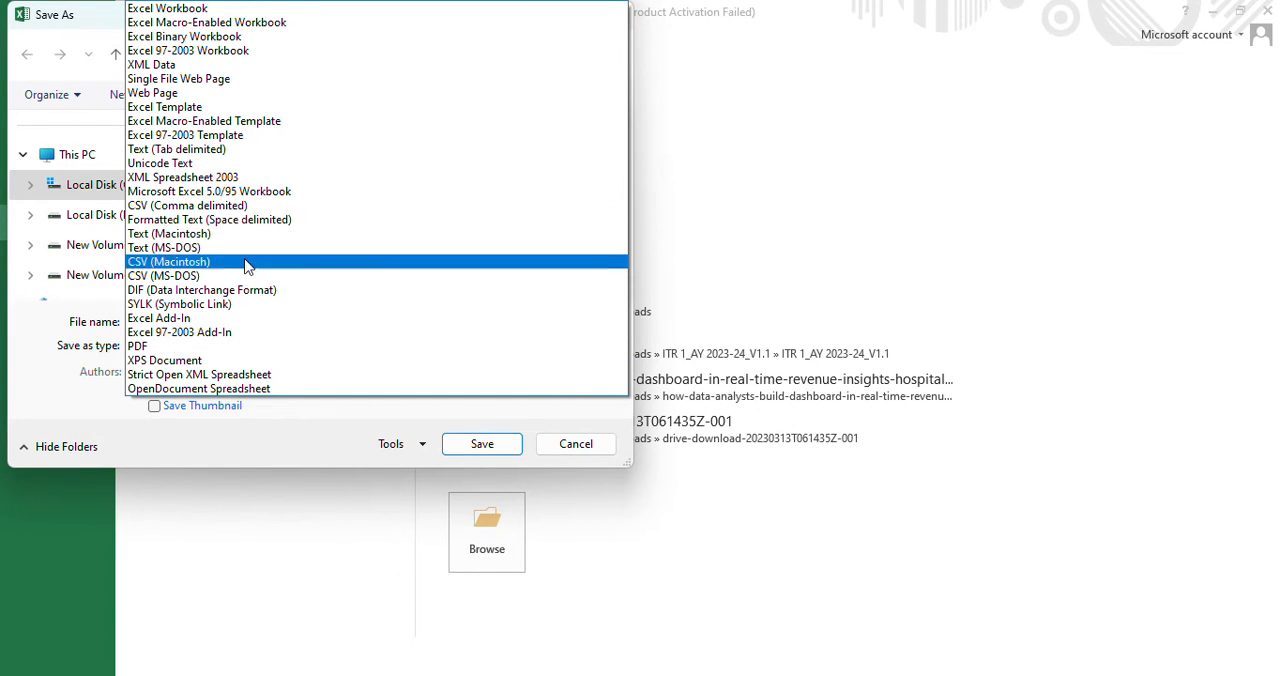
left_click(948, 456)
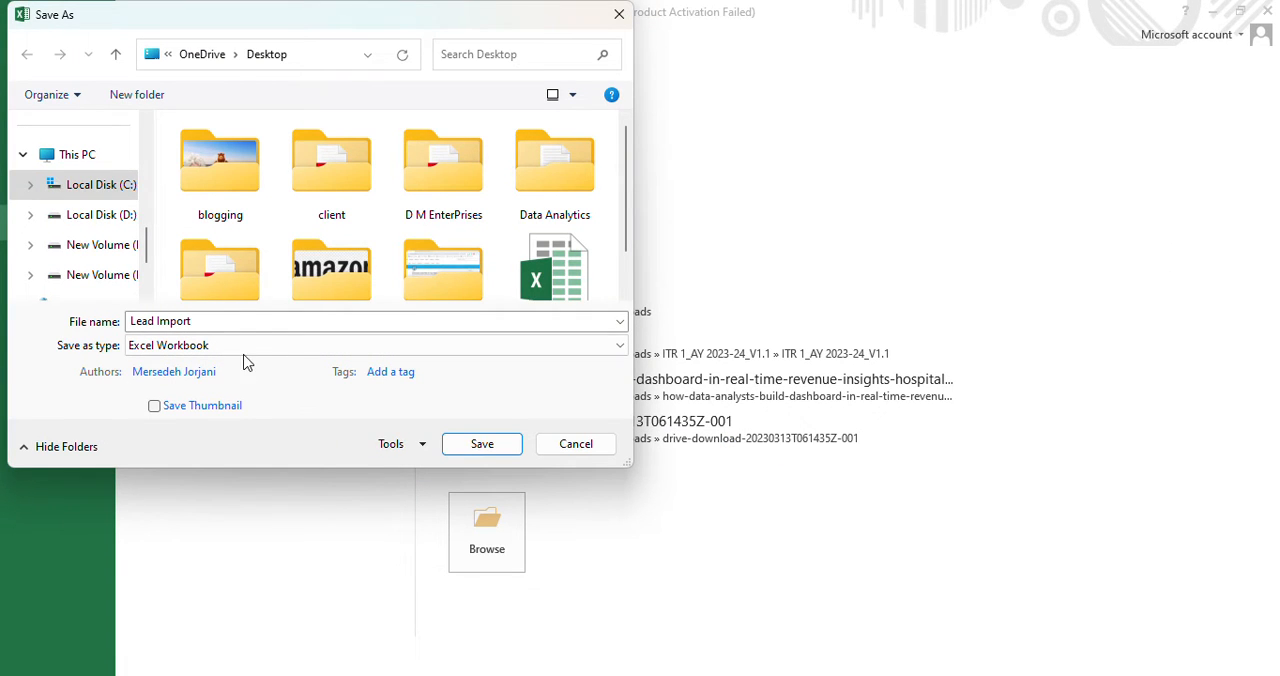
left_click(245, 346)
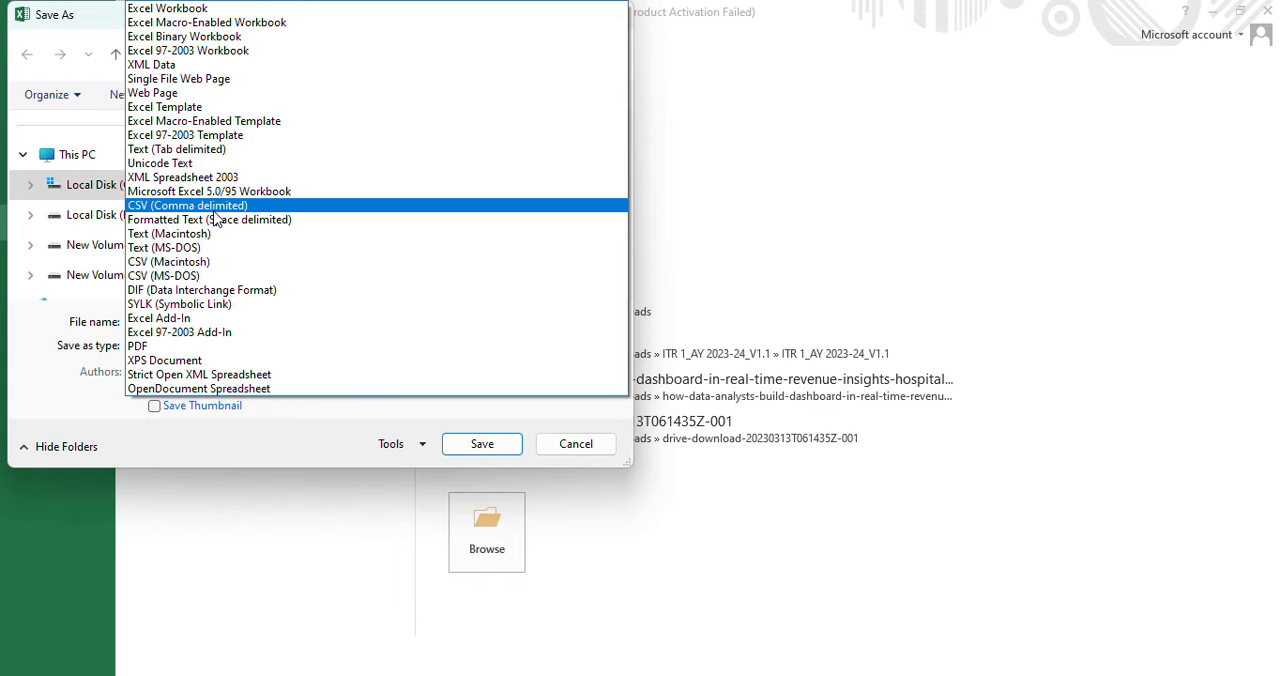
left_click(214, 207)
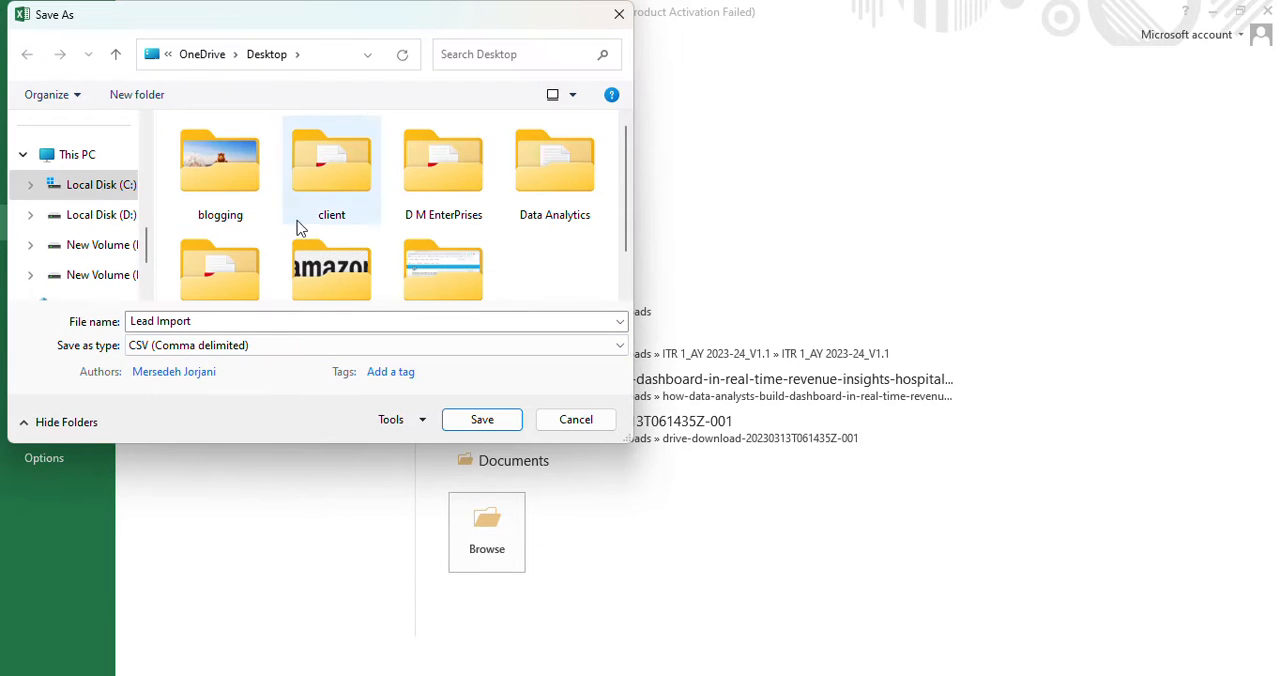
left_click(489, 428)
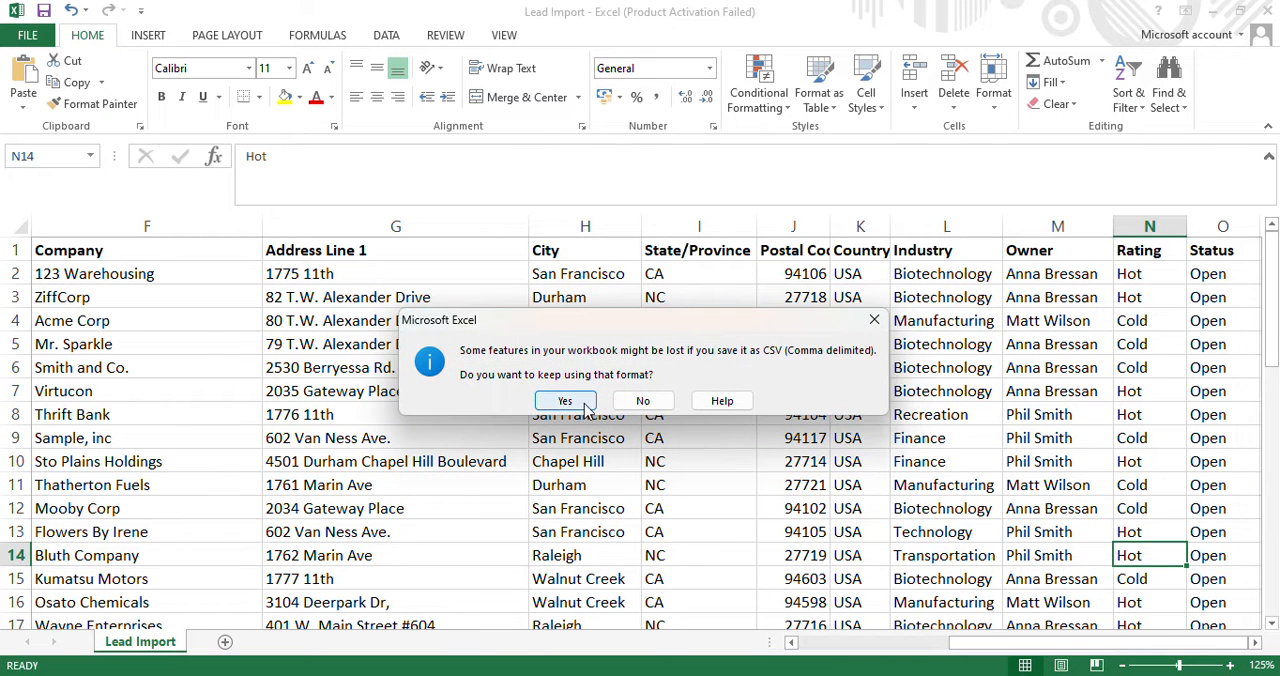
left_click(565, 401)
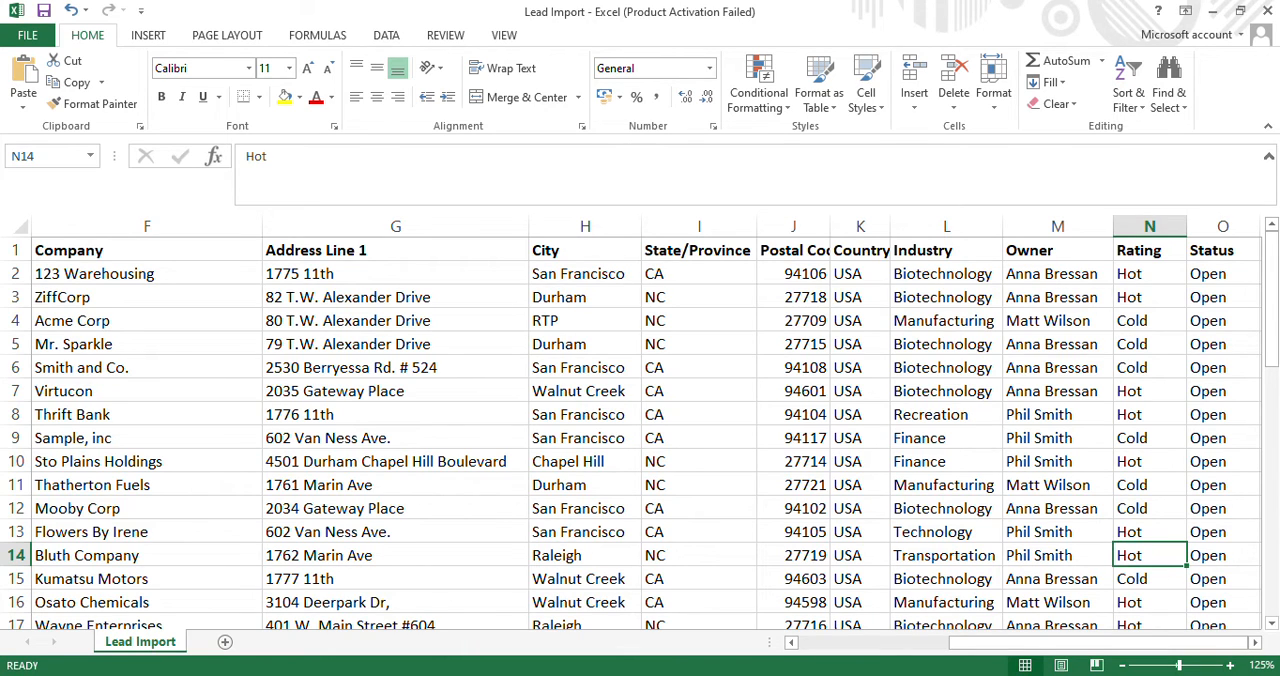
Switch to the Trailhead page in Chrome and launch the DreamhousePlayground org from the Verify Step section.
key("alt+Tab")
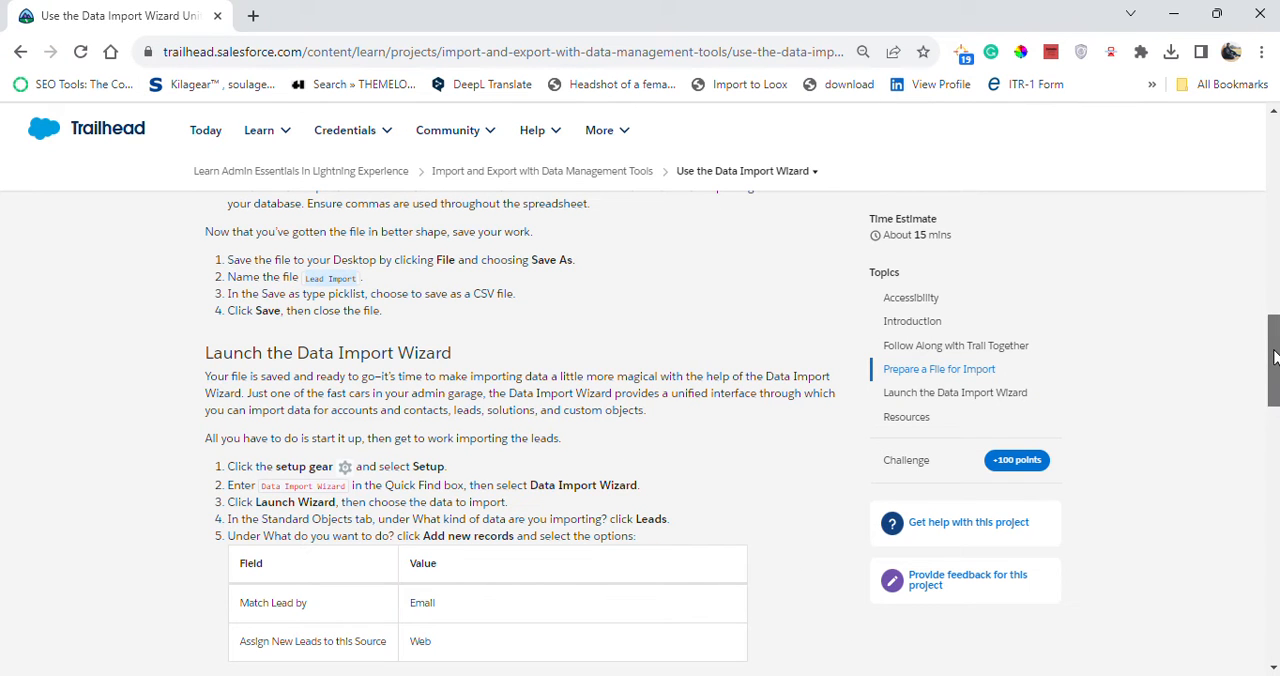
left_click_drag(1274, 360, 1275, 580)
left_click(800, 398)
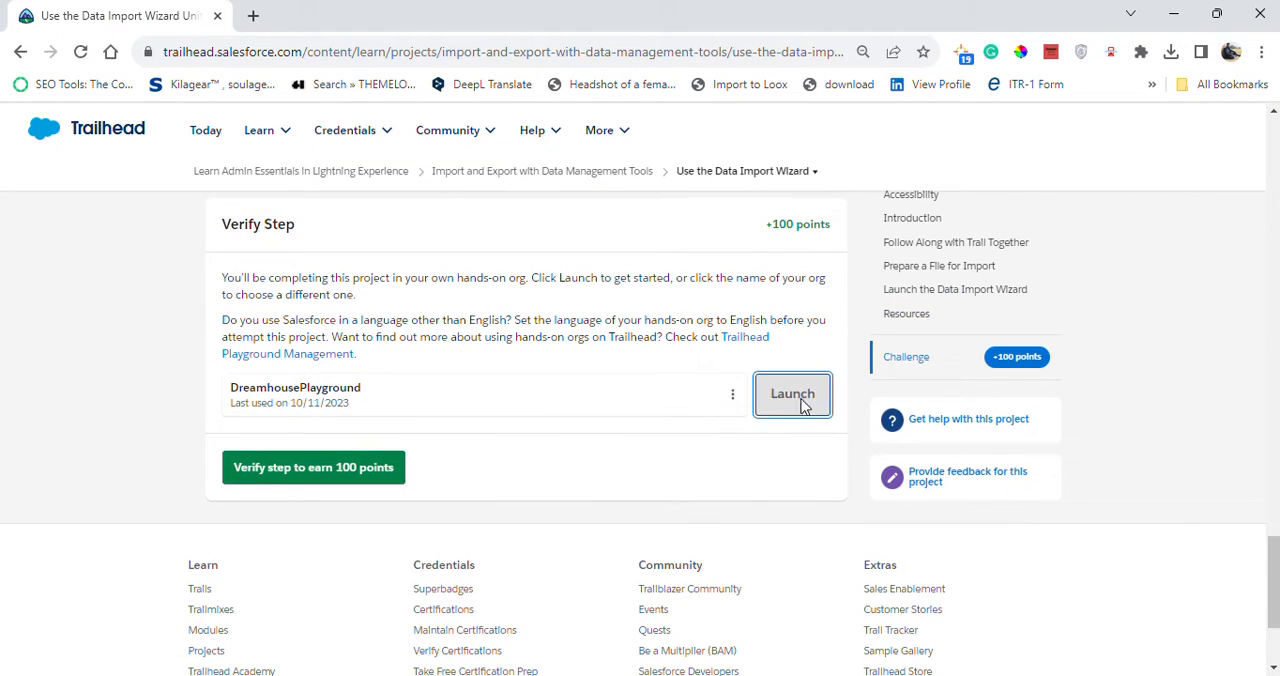
Return to the Launch the Data Import Wizard instructions on Trailhead and copy the search term Data Import Wizard.
left_click(127, 20)
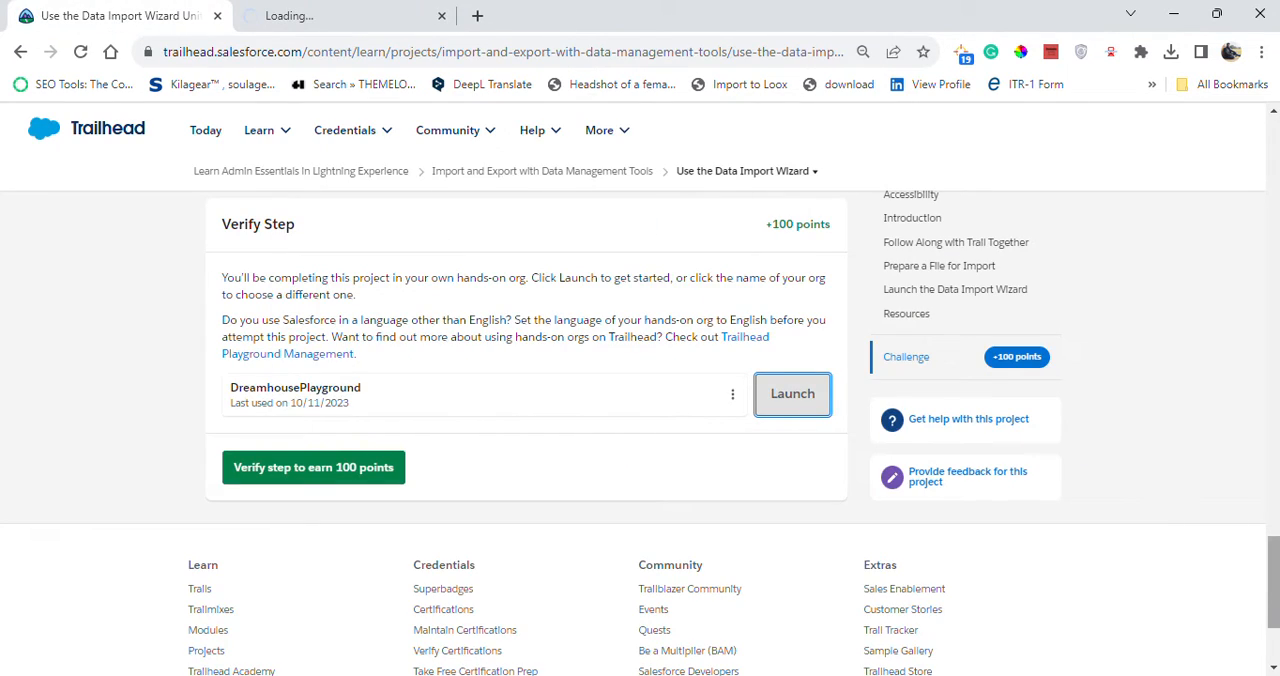
scroll(1275, 432, "up", 1)
left_click(1275, 432)
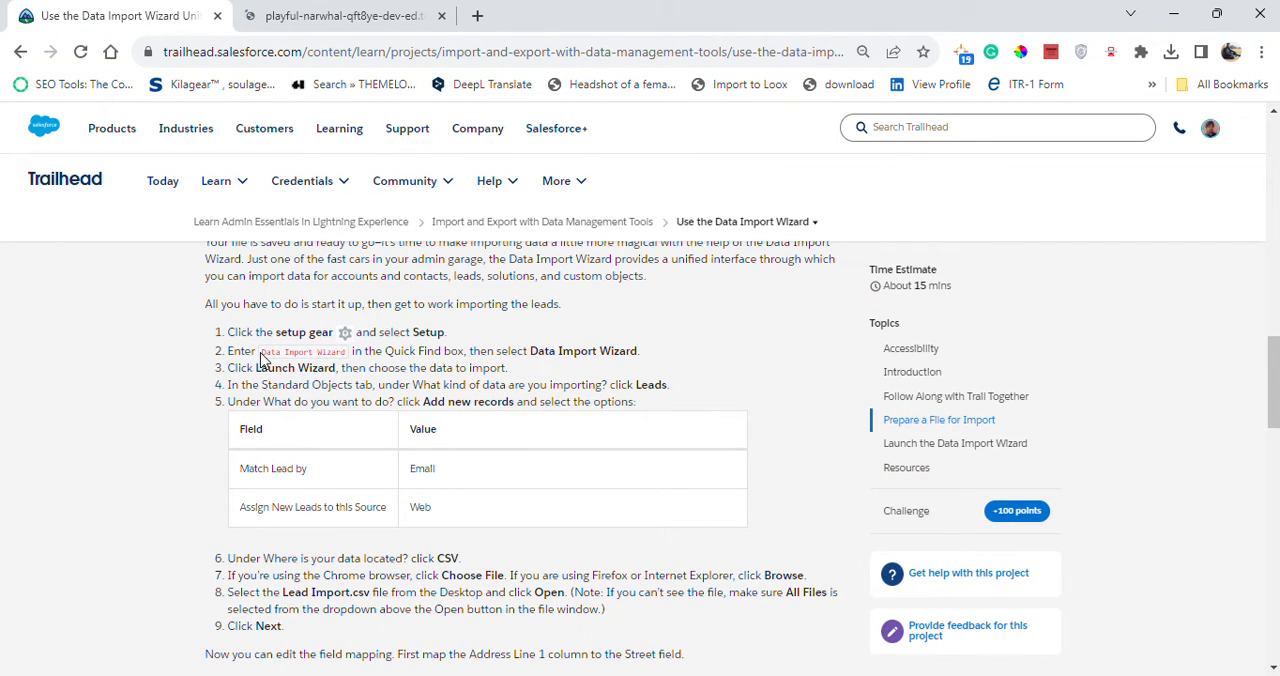
left_click_drag(259, 354, 323, 353)
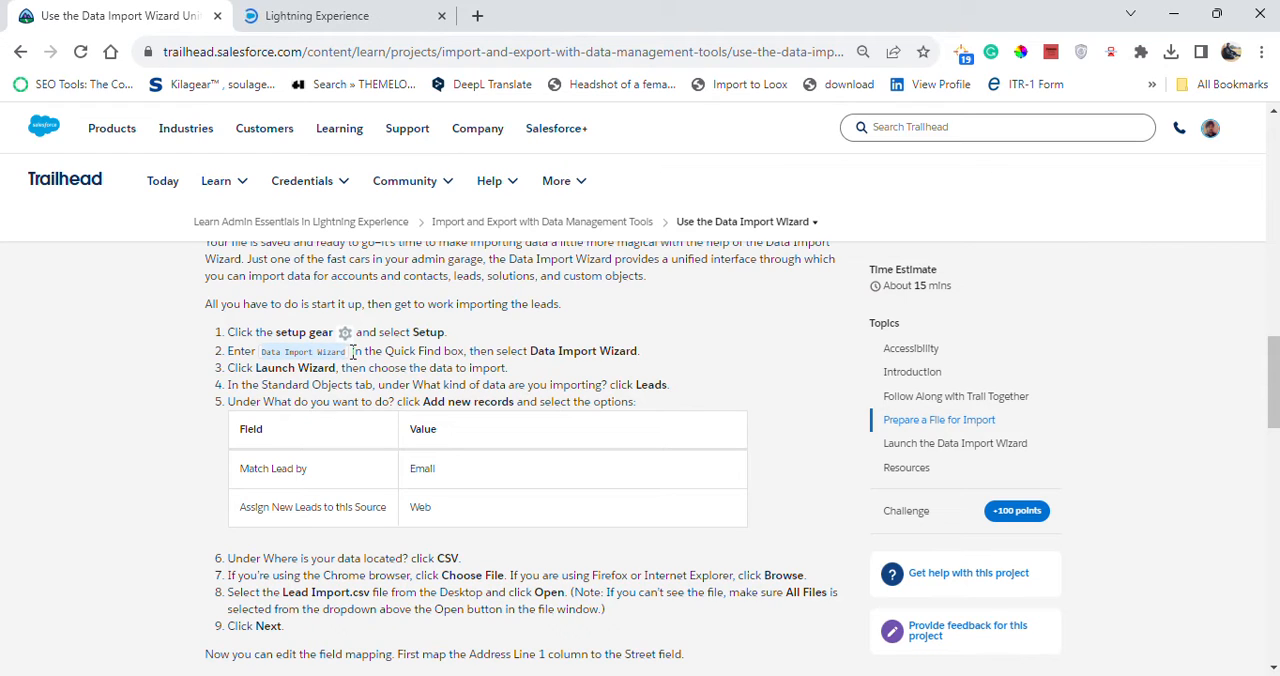
Open Setup from the Salesforce playground home page and close the original Salesforce home tab.
left_click(320, 14)
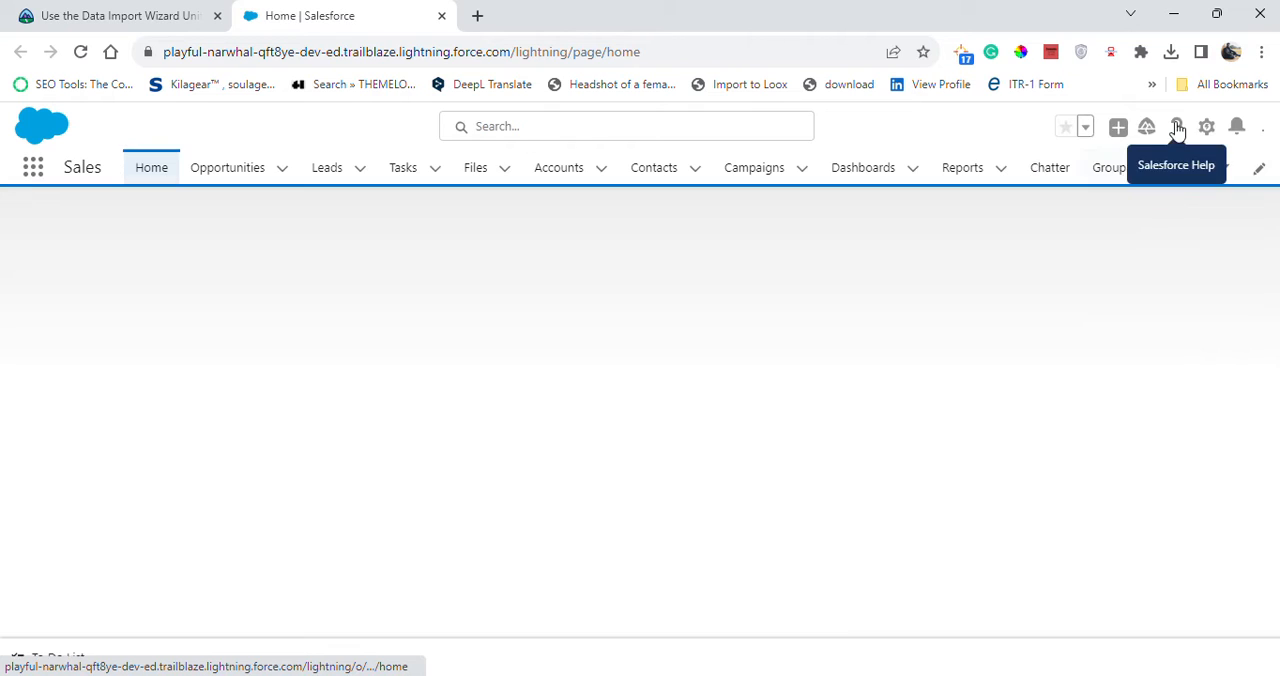
left_click(1161, 129)
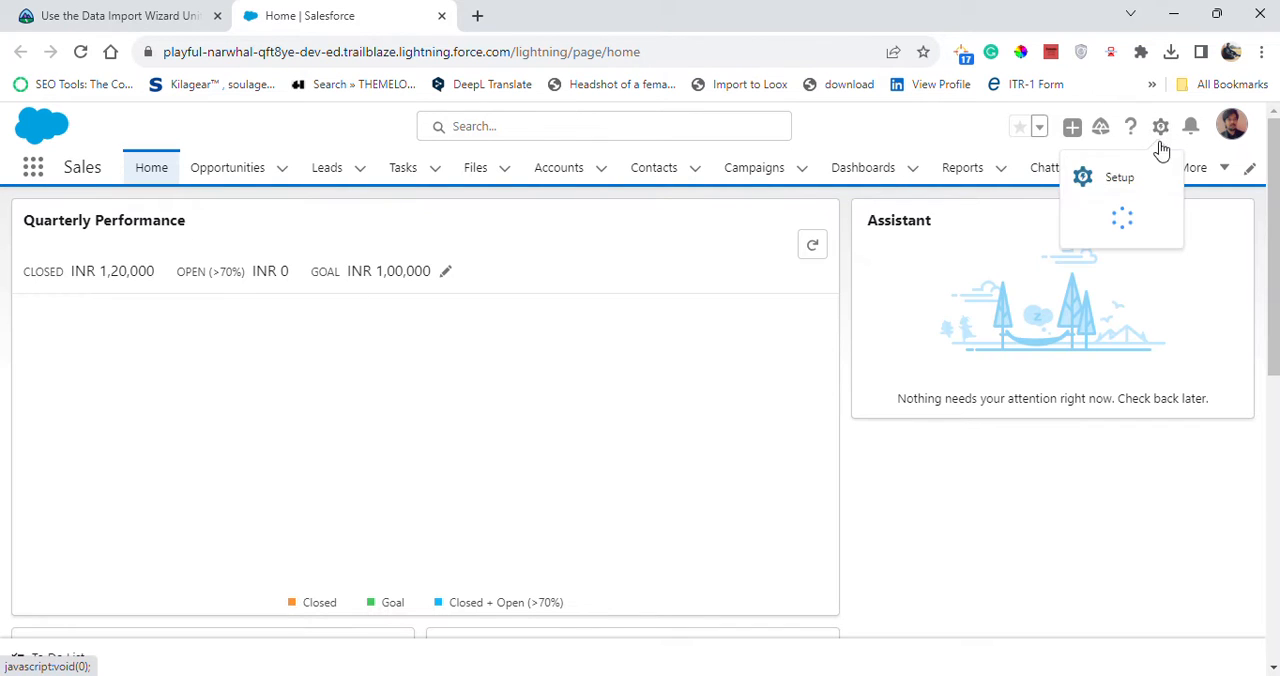
left_click(1123, 200)
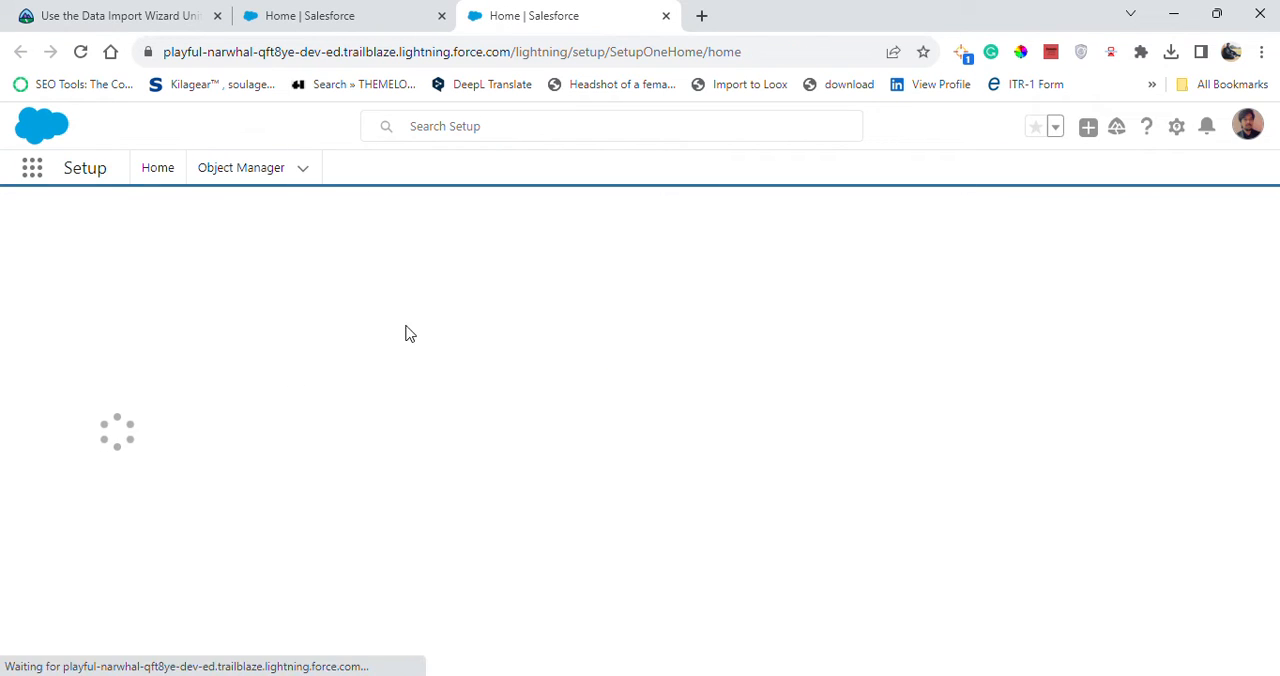
left_click(441, 16)
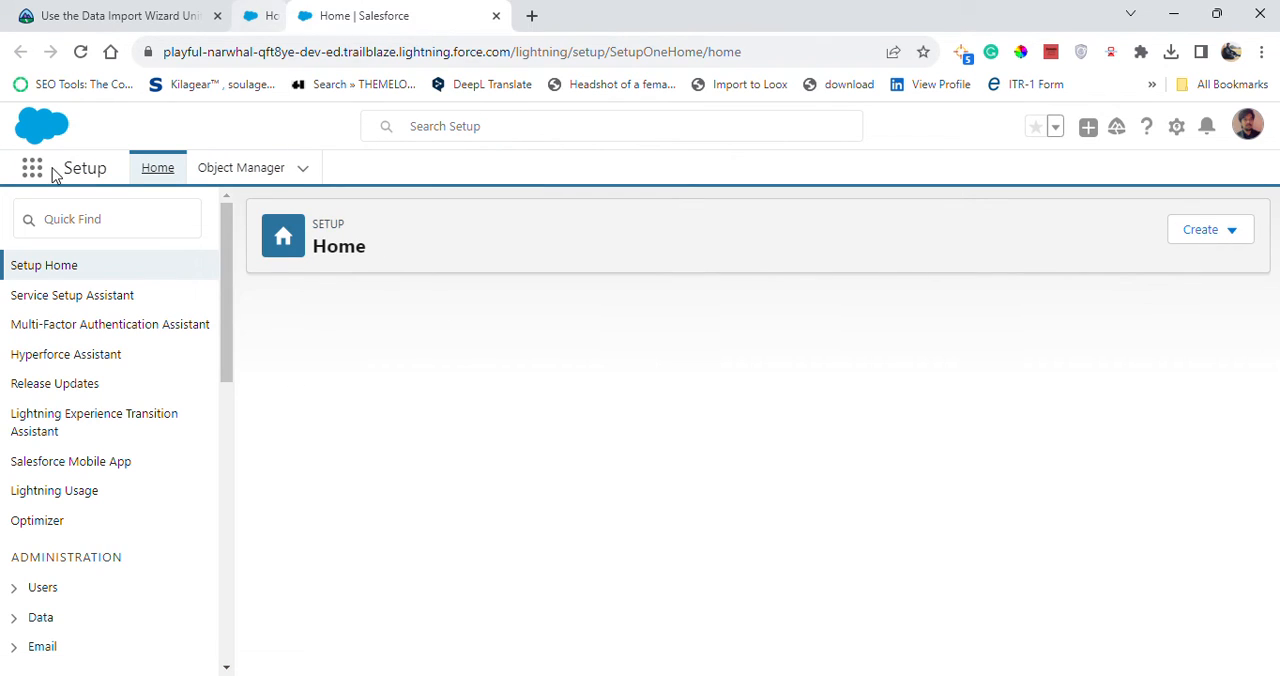
Search Setup for Data Import Wizard and open its page under Integrations.
left_click(92, 216)
type("Data Import Wizard")
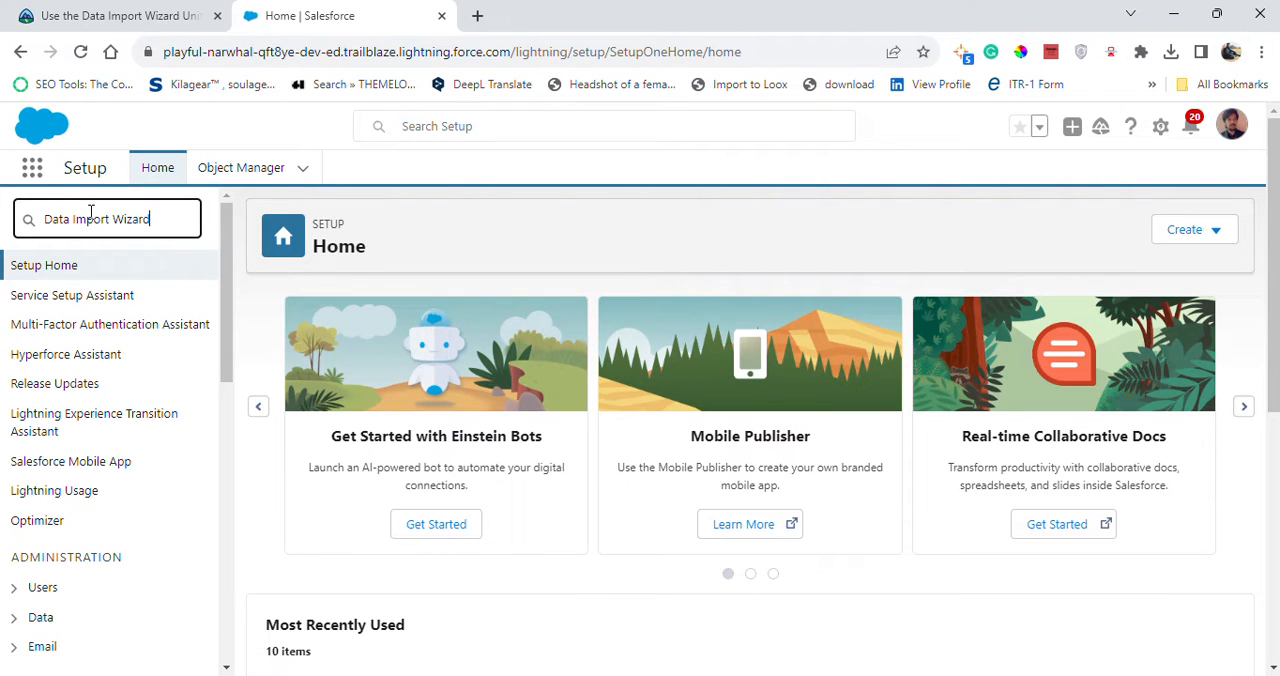
left_click(110, 298)
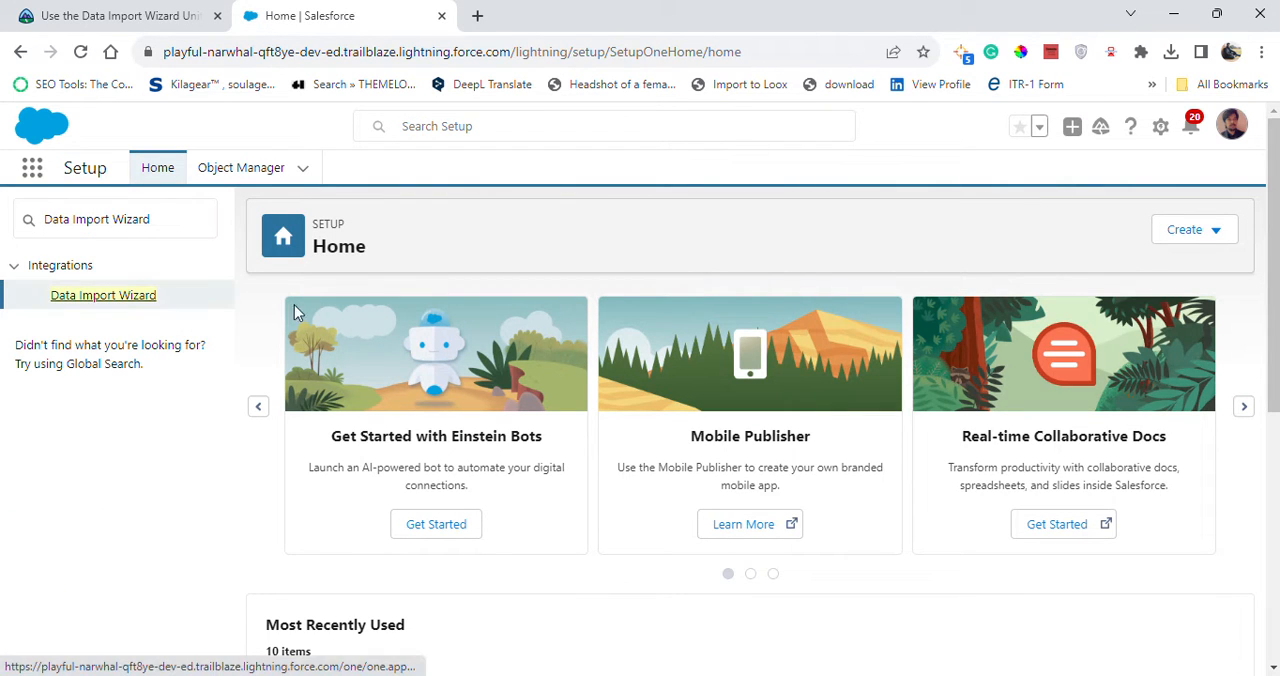
Check the next instruction on Trailhead and launch the wizard from the Data Import Wizard page.
left_click(137, 12)
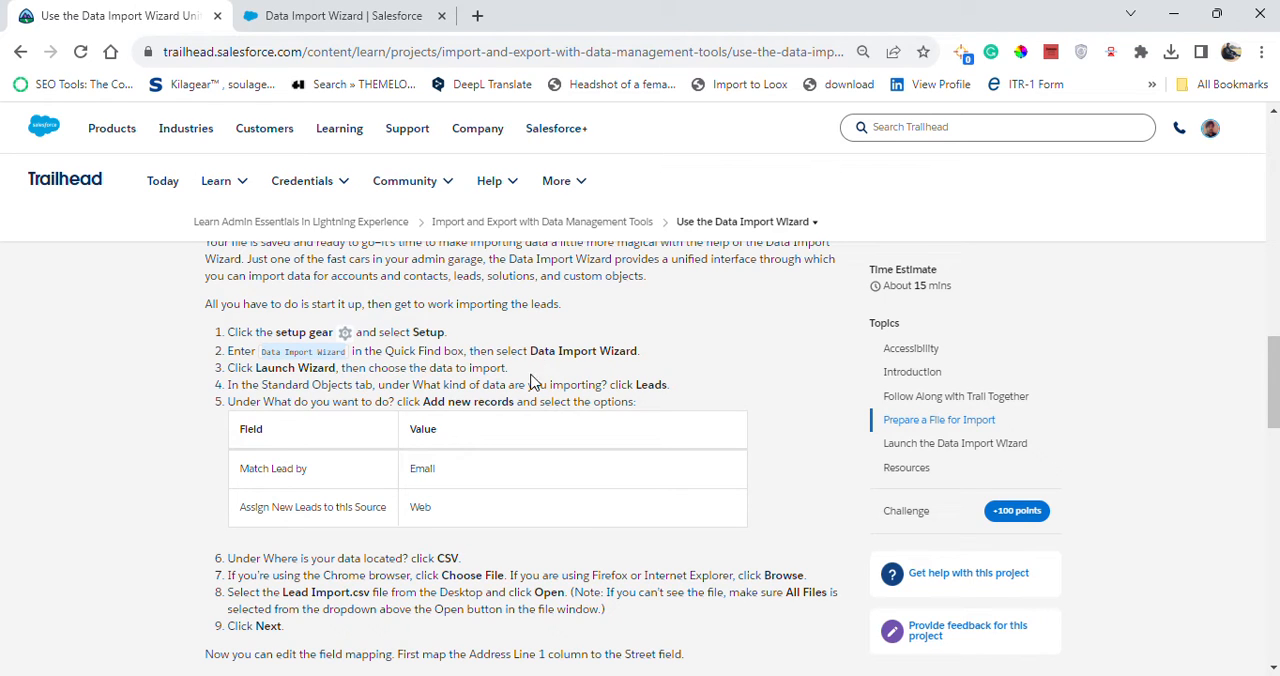
left_click(335, 15)
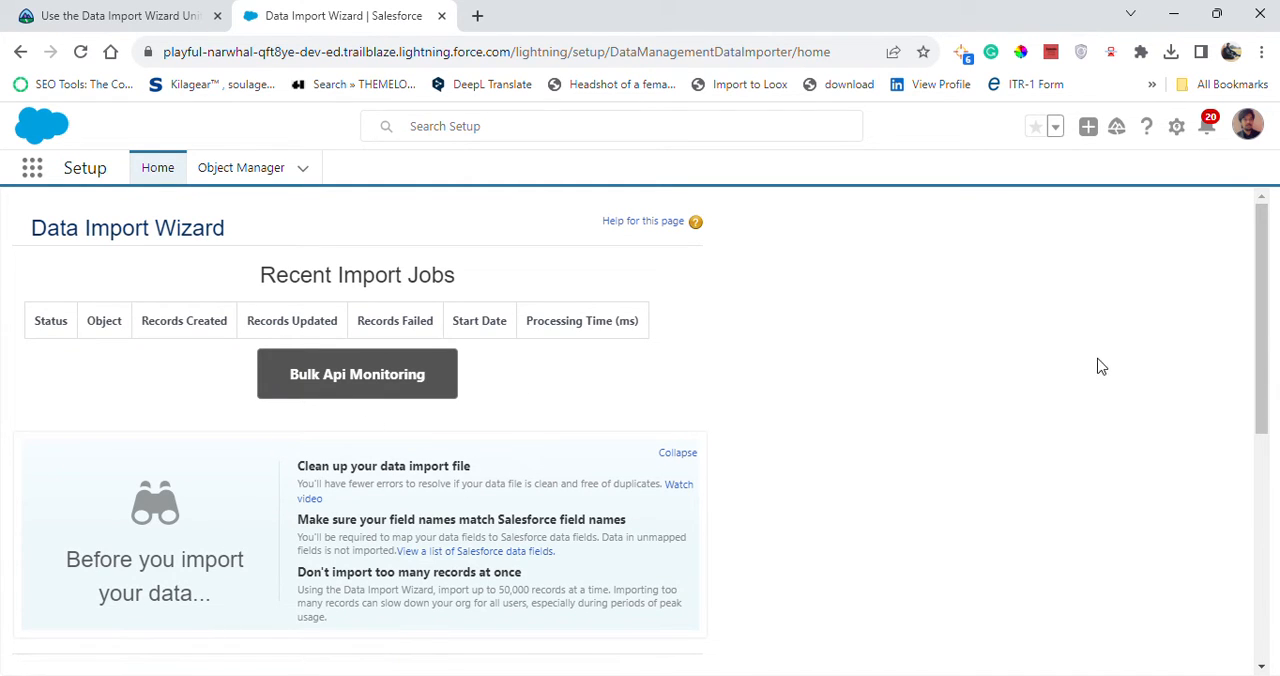
left_click_drag(1264, 400, 1270, 645)
left_click(400, 452)
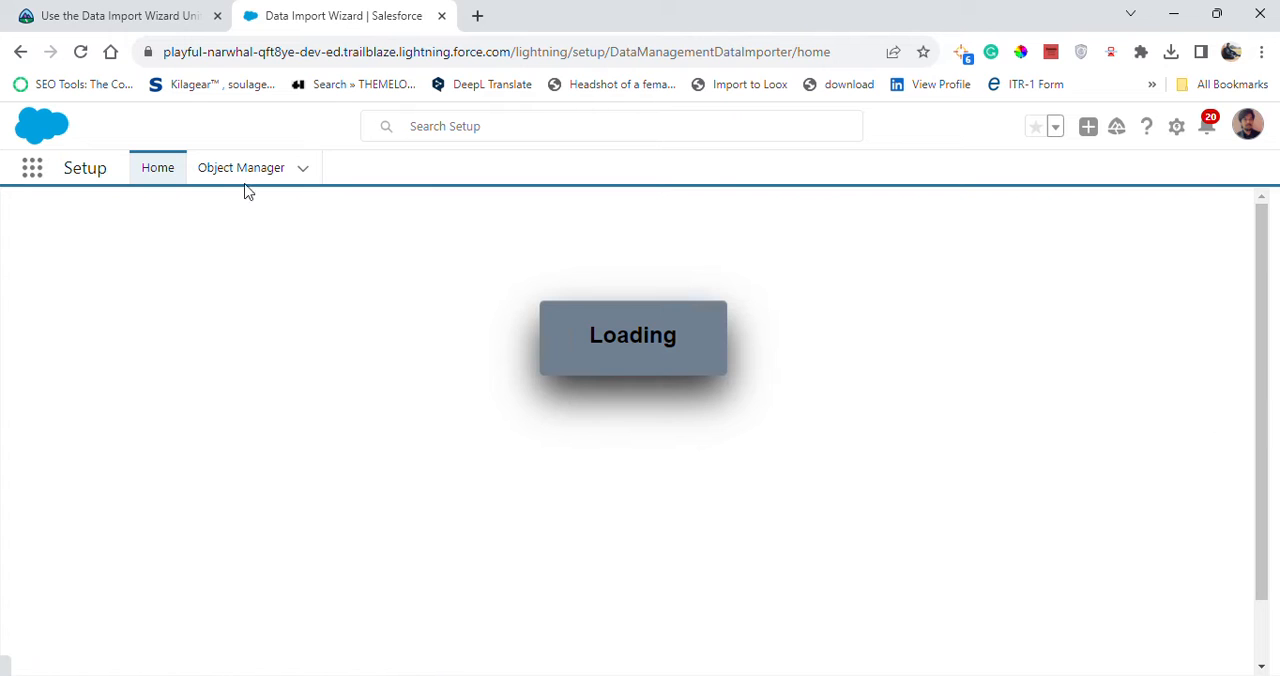
Consult the Trailhead instructions and choose Leads from the standard objects as the kind of data to import.
left_click(158, 24)
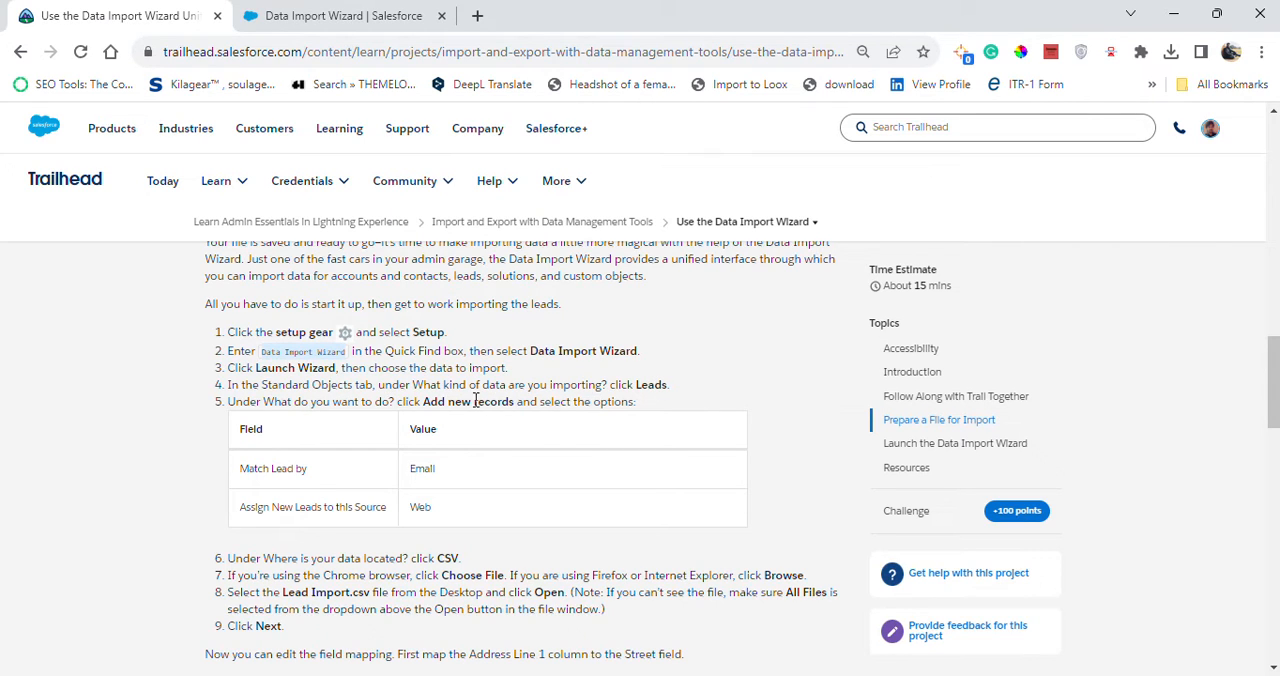
left_click(356, 22)
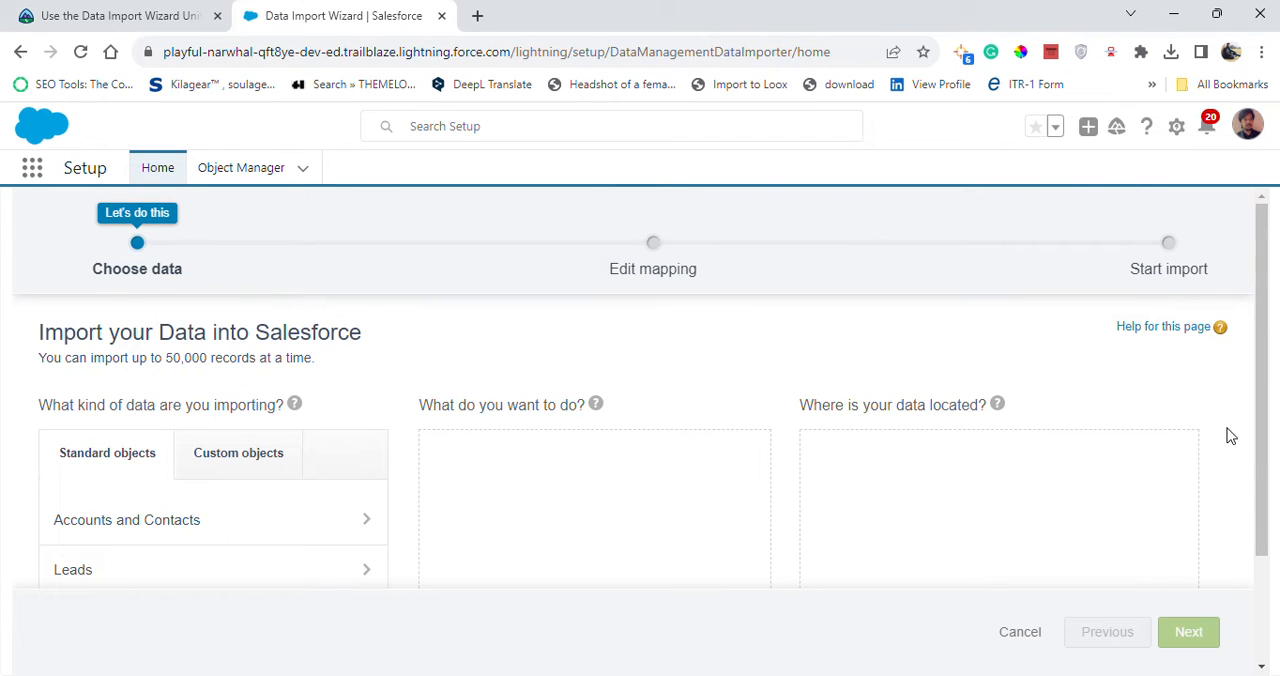
left_click_drag(1266, 517, 1234, 594)
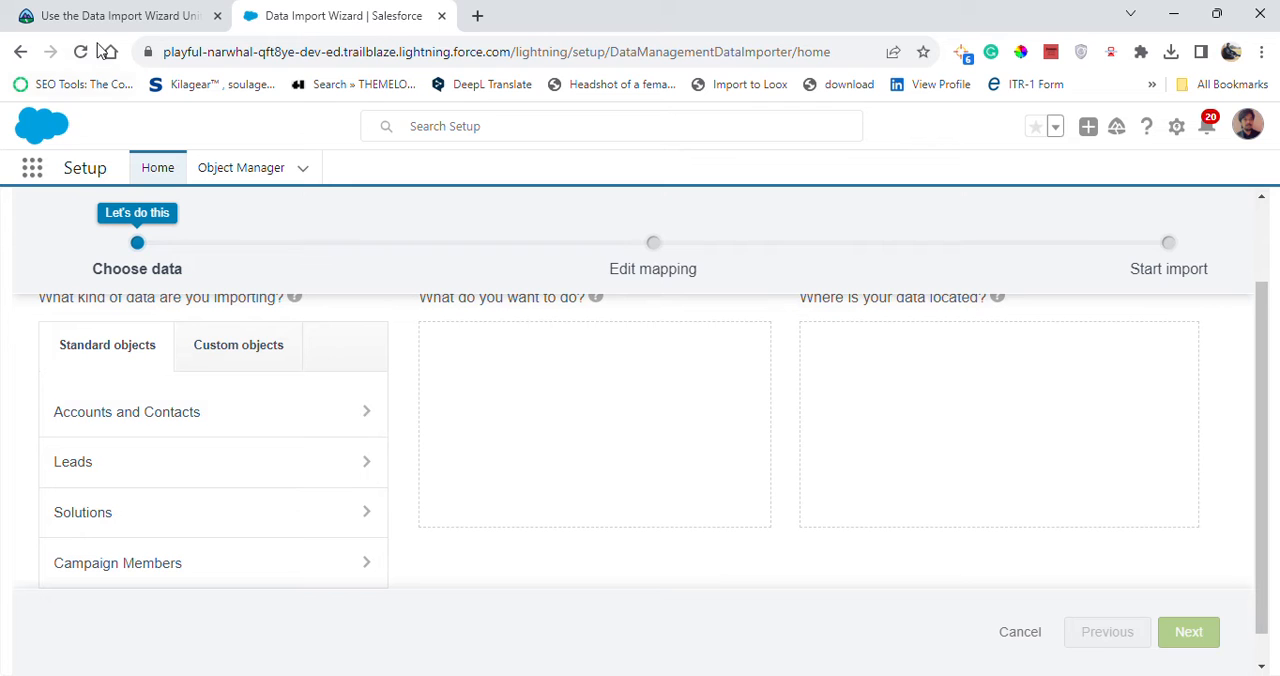
left_click(115, 14)
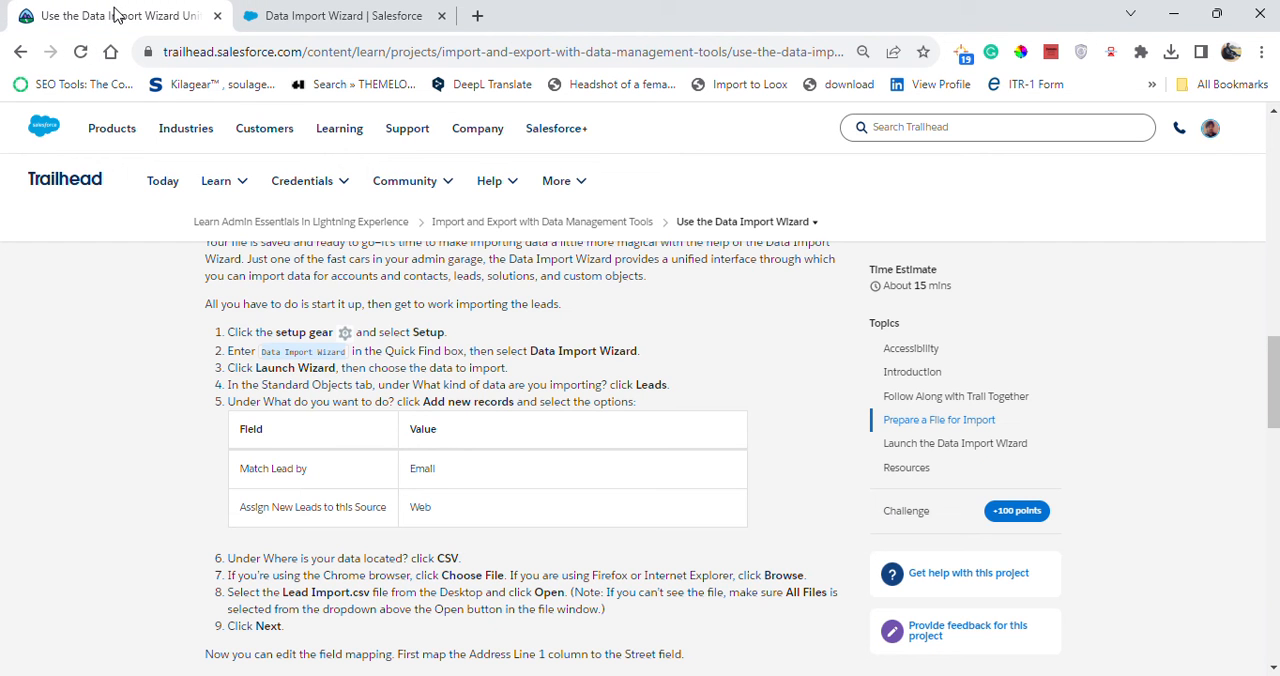
left_click(290, 14)
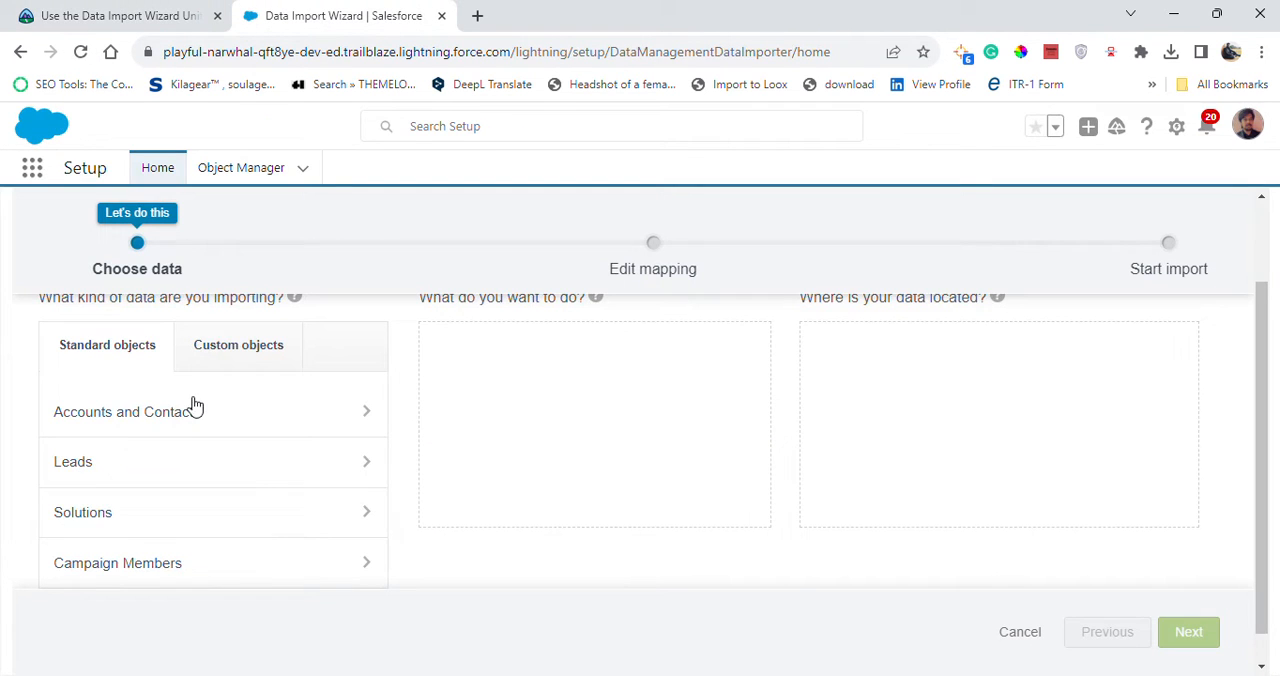
left_click(149, 482)
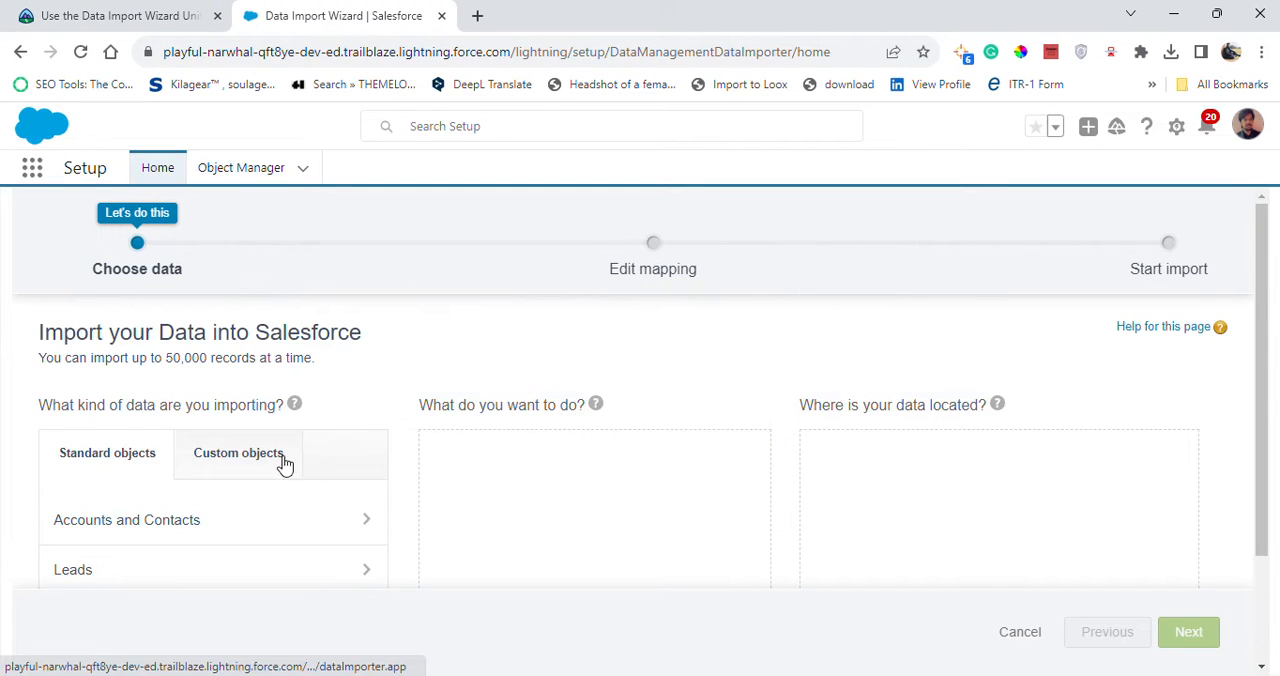
Check the Trailhead instructions and set the lead import to add new records.
left_click(20, 14)
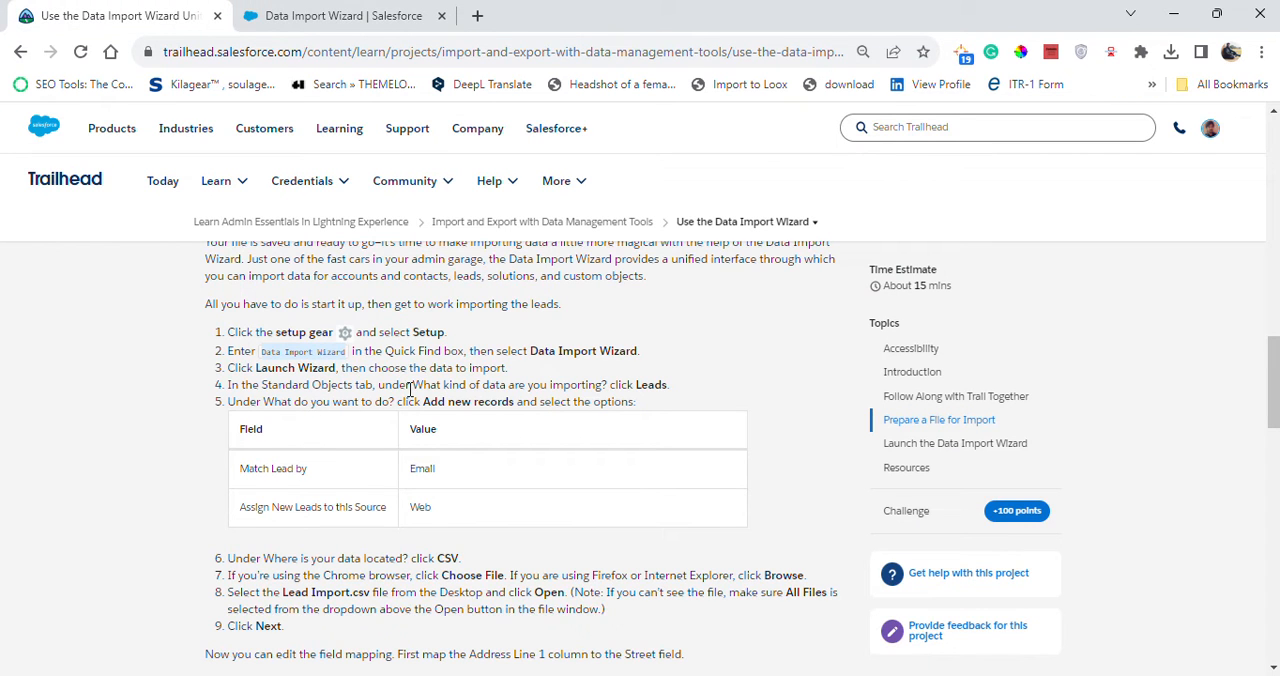
left_click(346, 20)
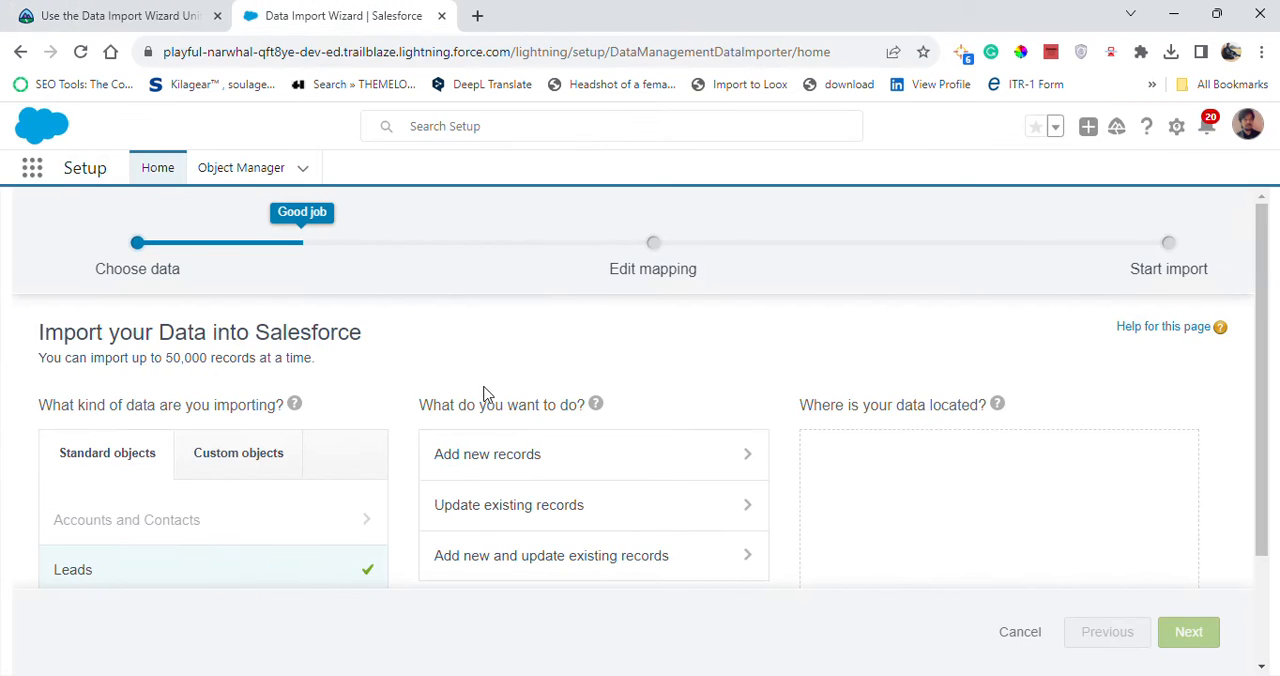
left_click(563, 467)
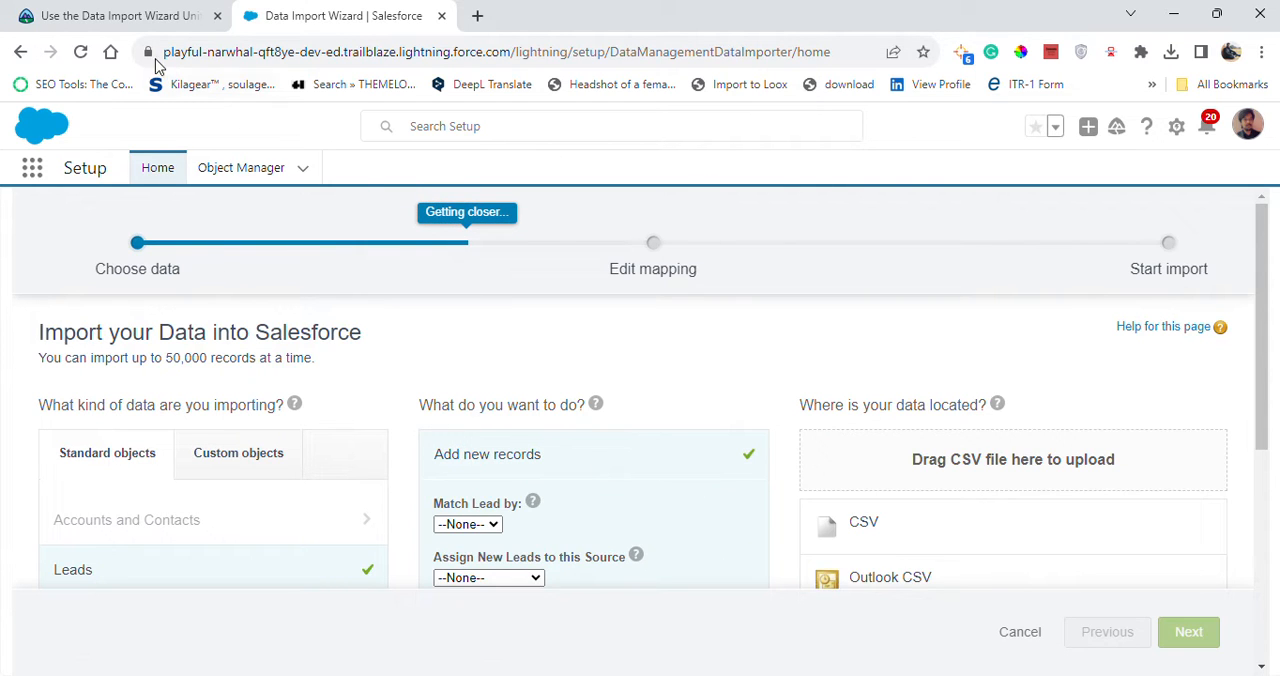
Consult the Trailhead option table and set the import to match leads by Email.
left_click(141, 18)
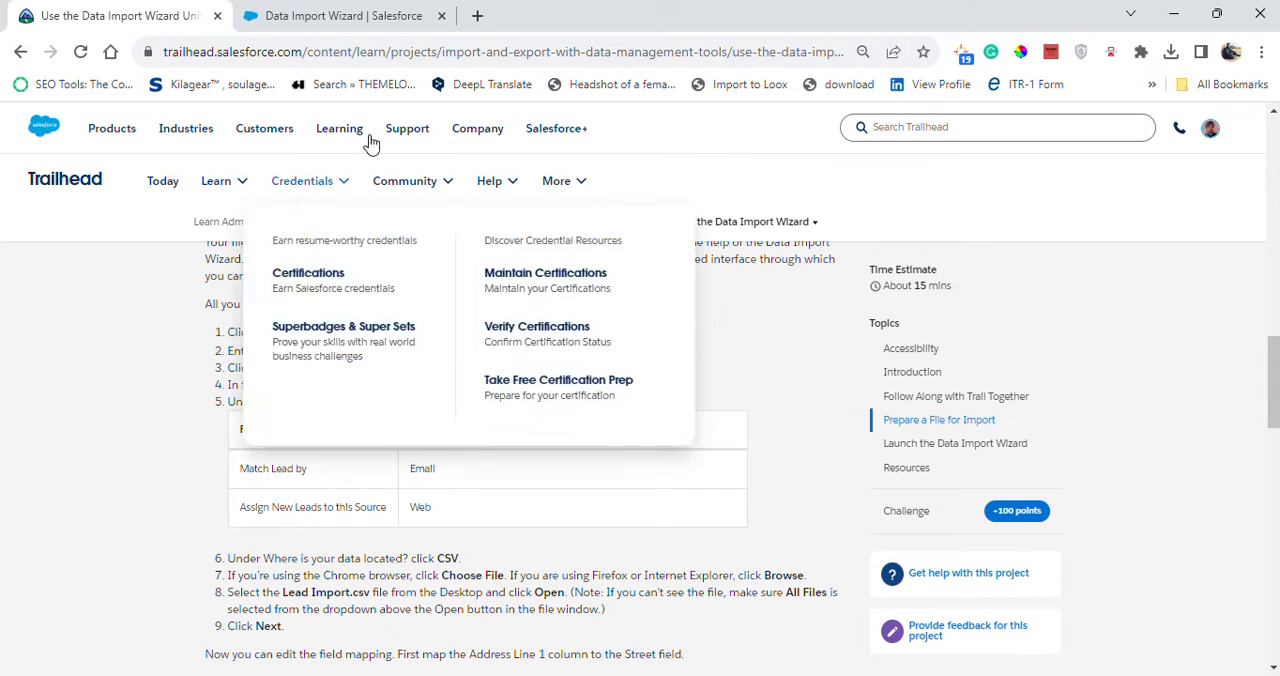
left_click(345, 20)
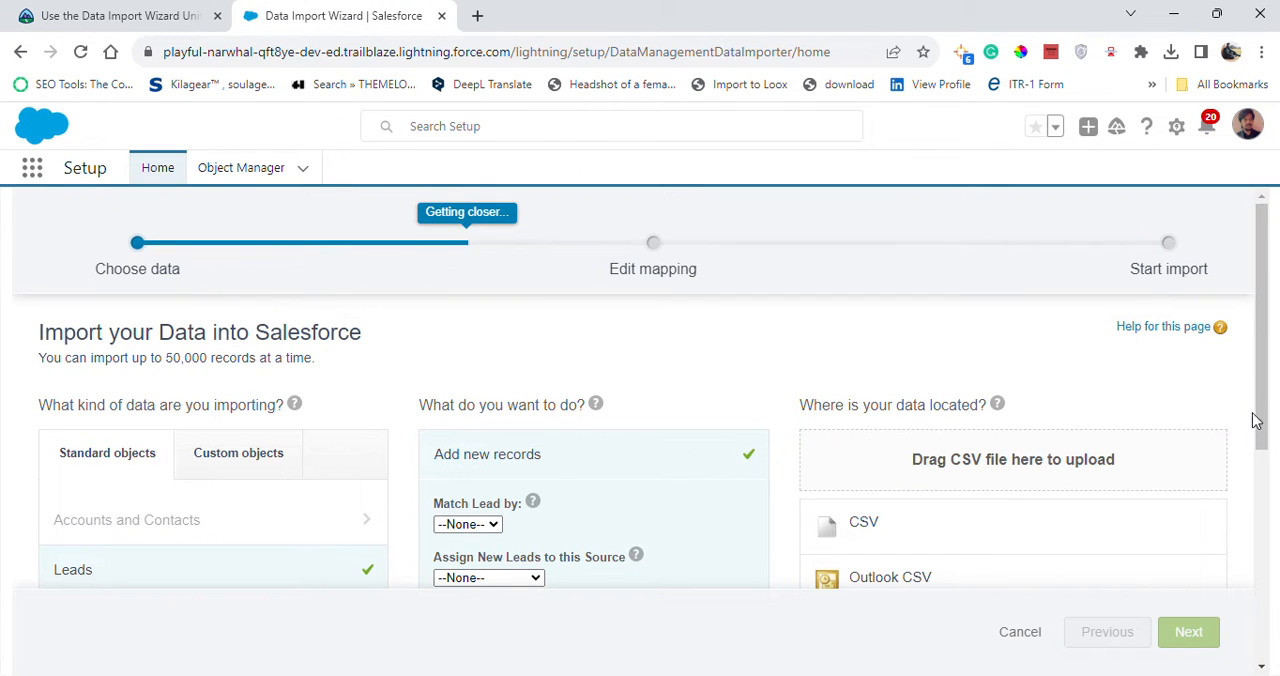
left_click_drag(1256, 420, 1275, 494)
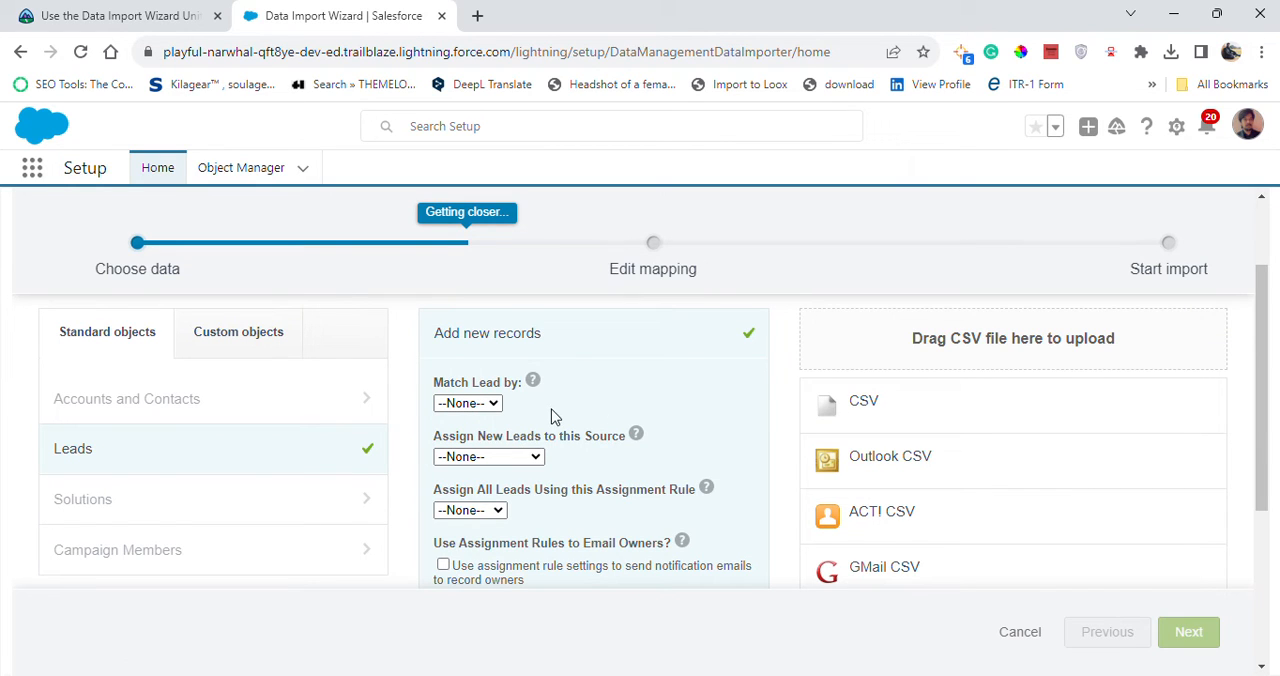
left_click(474, 406)
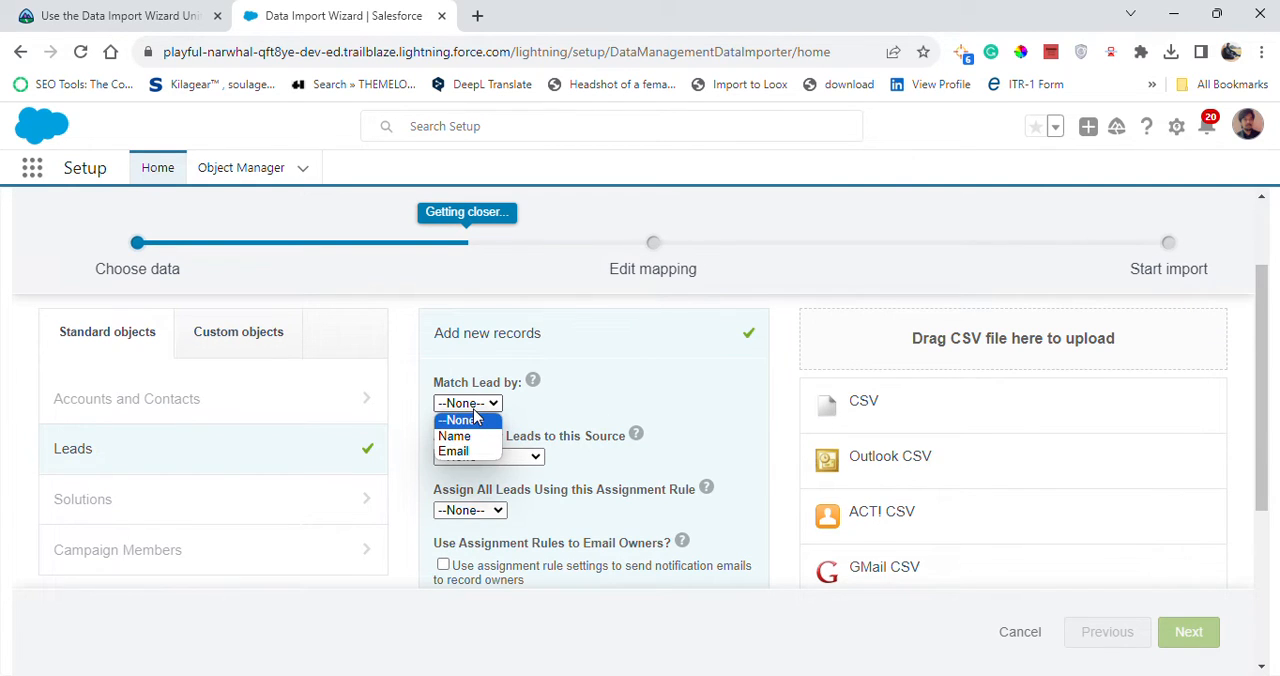
left_click(472, 419)
left_click(121, 18)
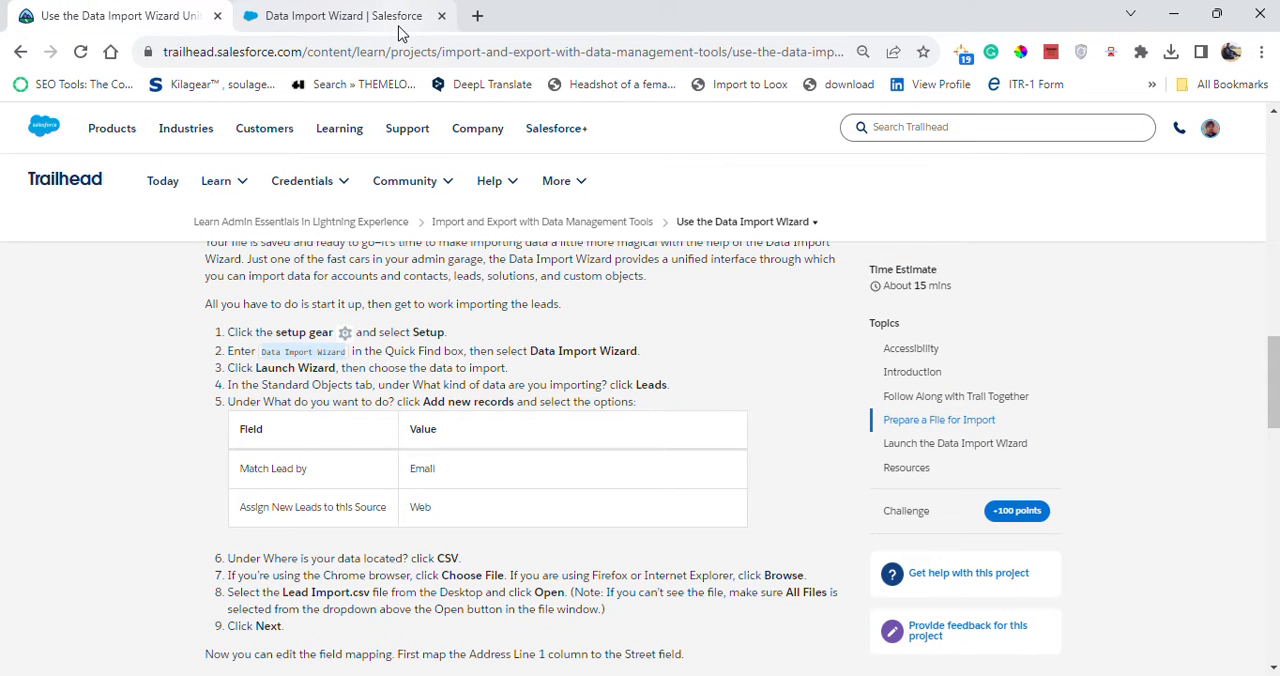
left_click(340, 16)
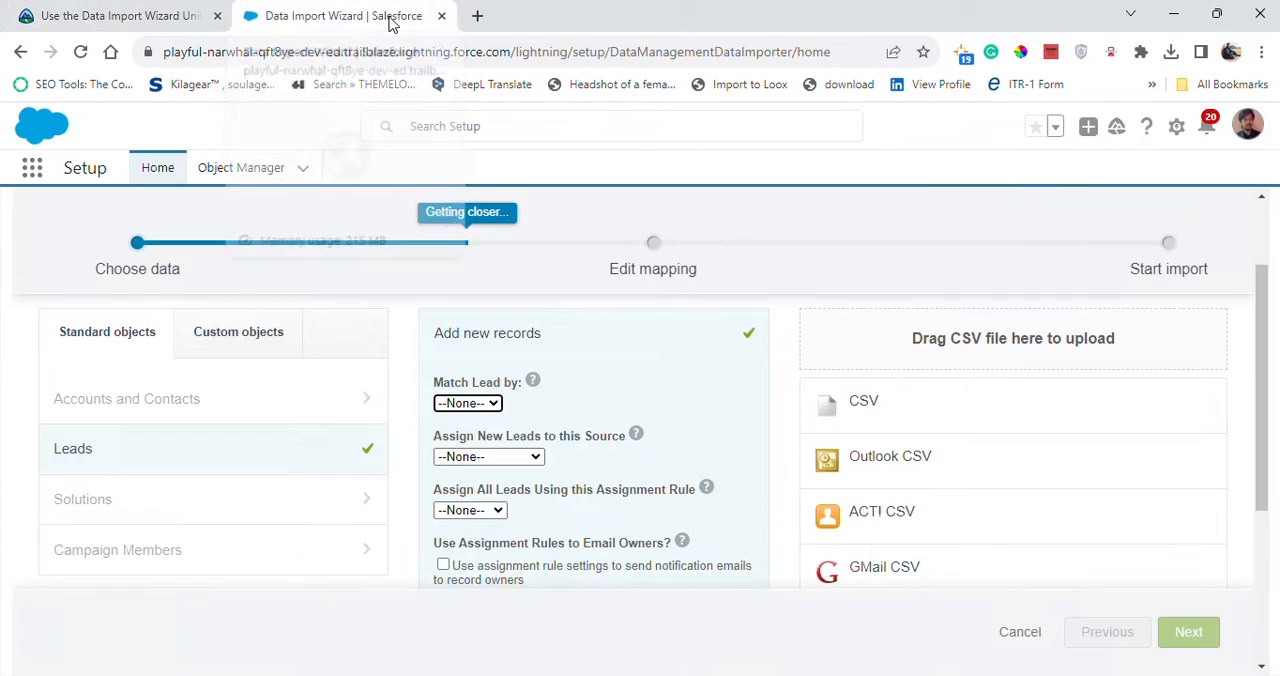
left_click(476, 404)
left_click(462, 449)
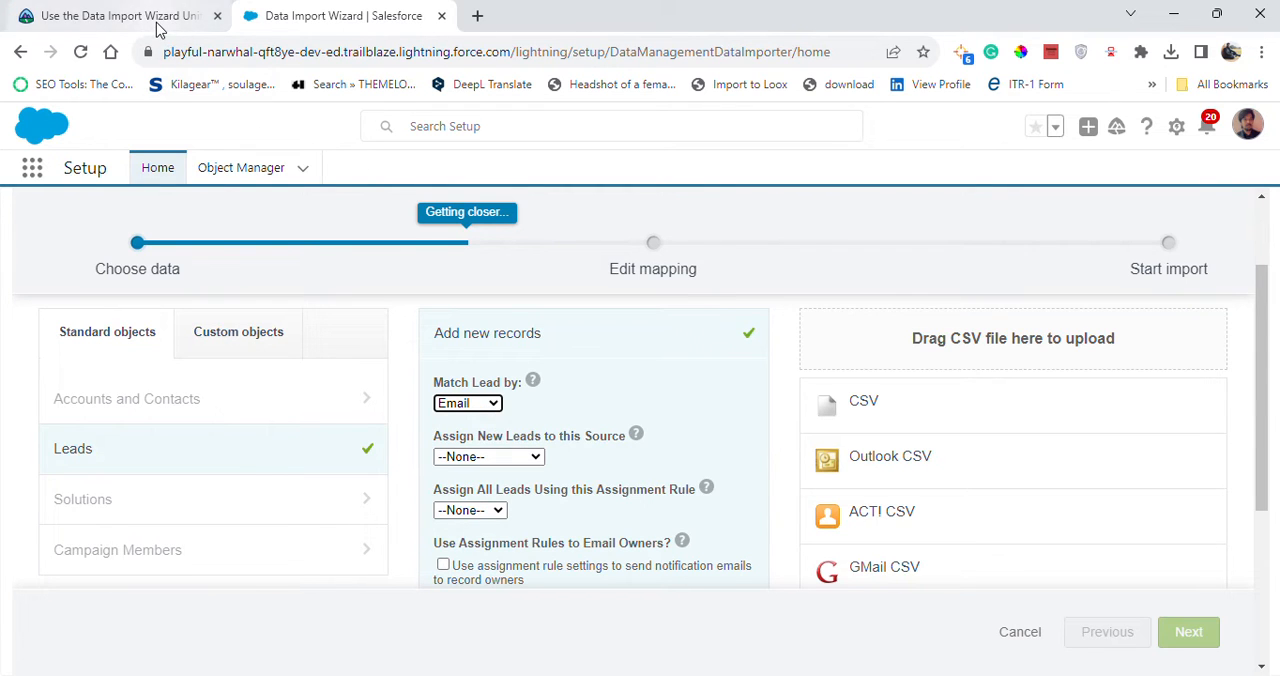
Check the Trailhead instructions, assign new leads to the Web source and keep the assignment rule at None.
left_click(160, 22)
left_click(363, 8)
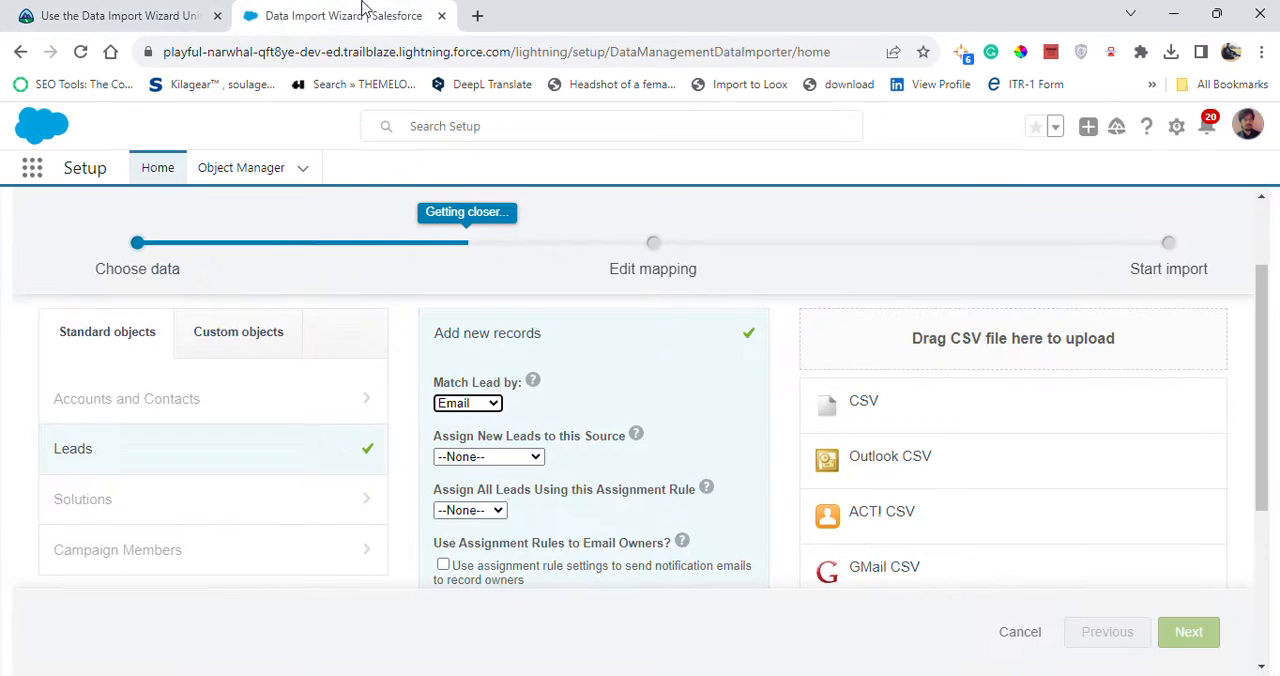
left_click(492, 460)
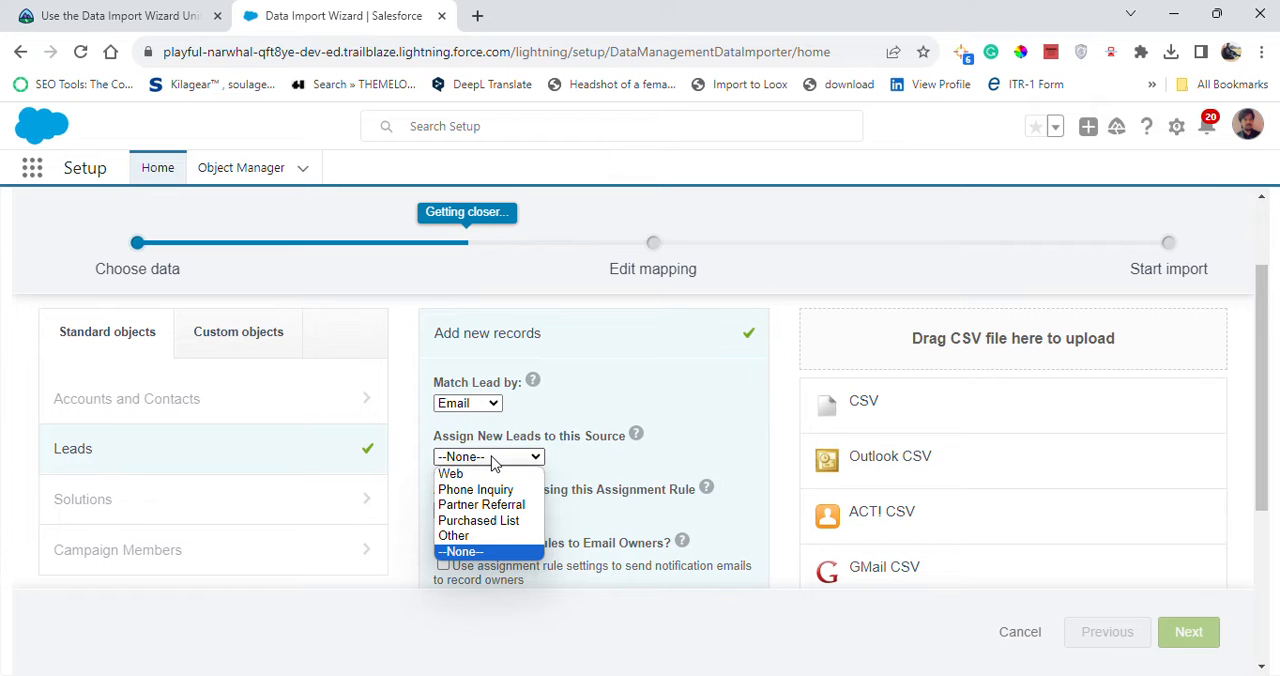
left_click(450, 473)
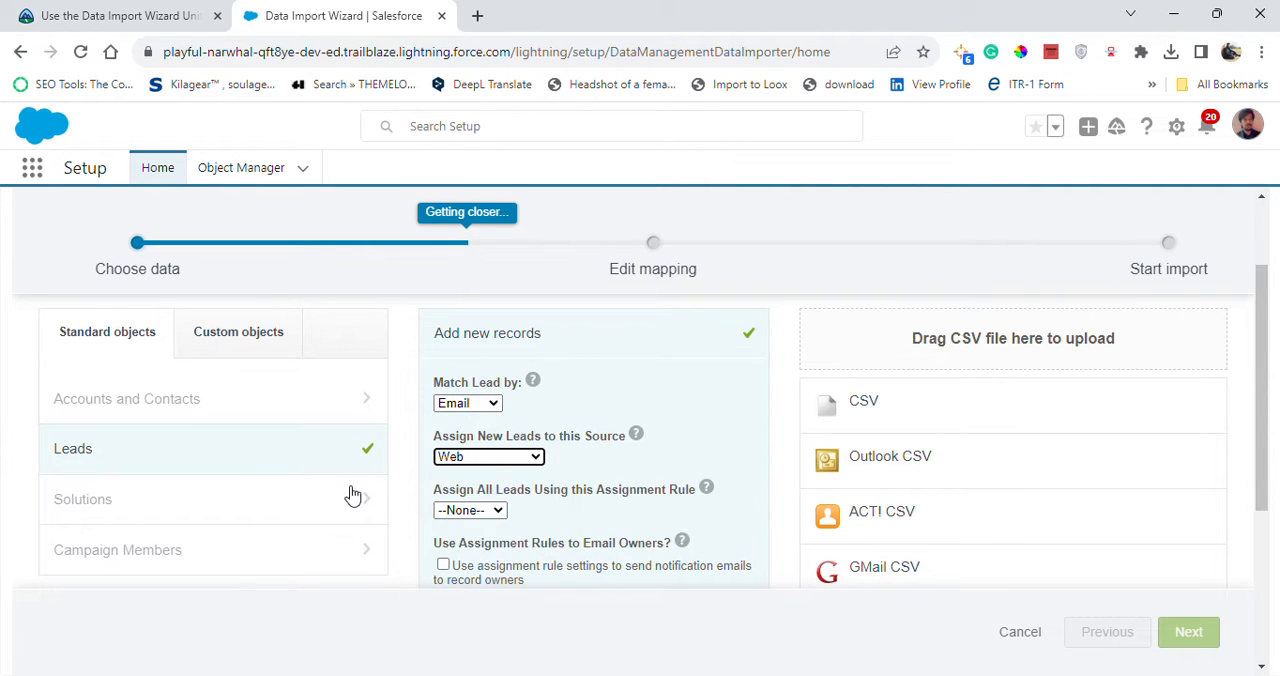
left_click(143, 16)
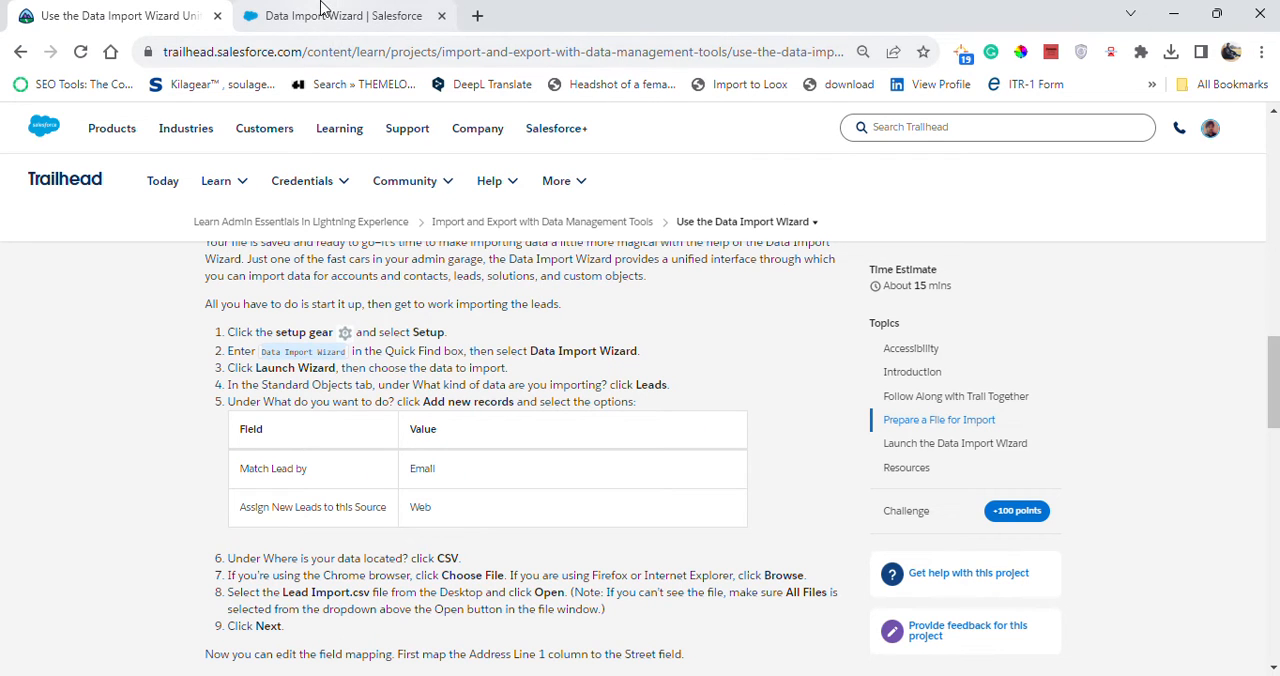
left_click(375, 12)
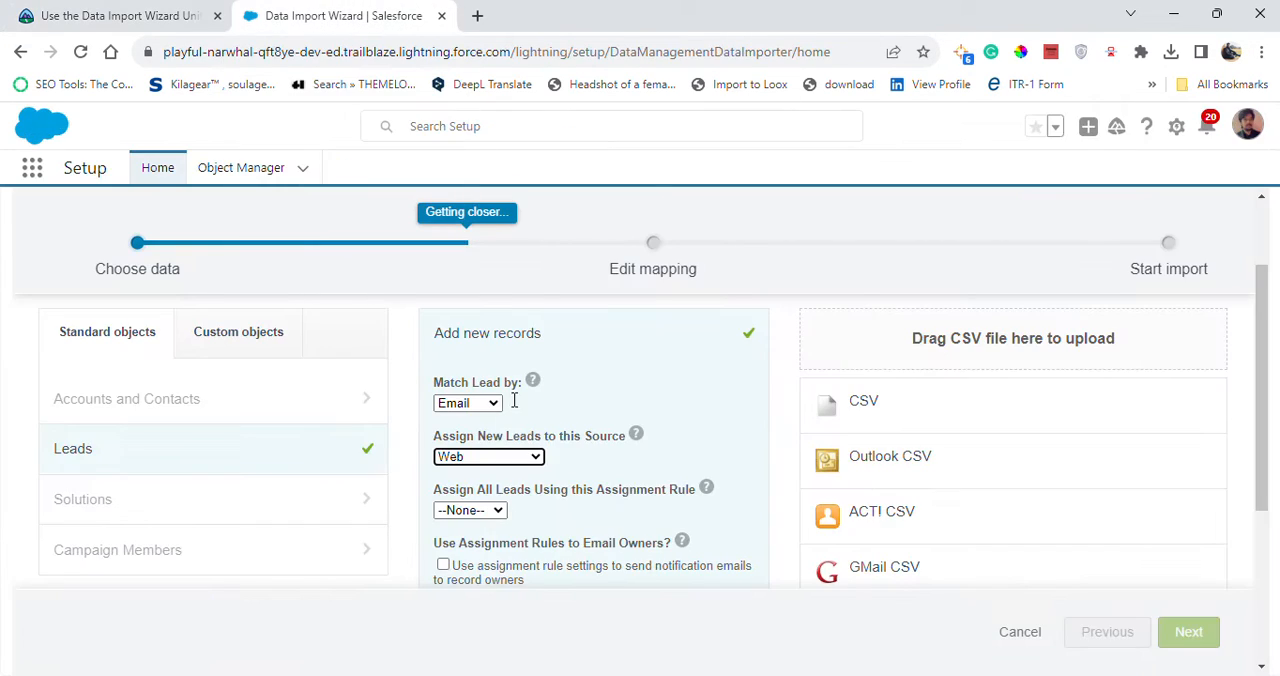
left_click(465, 512)
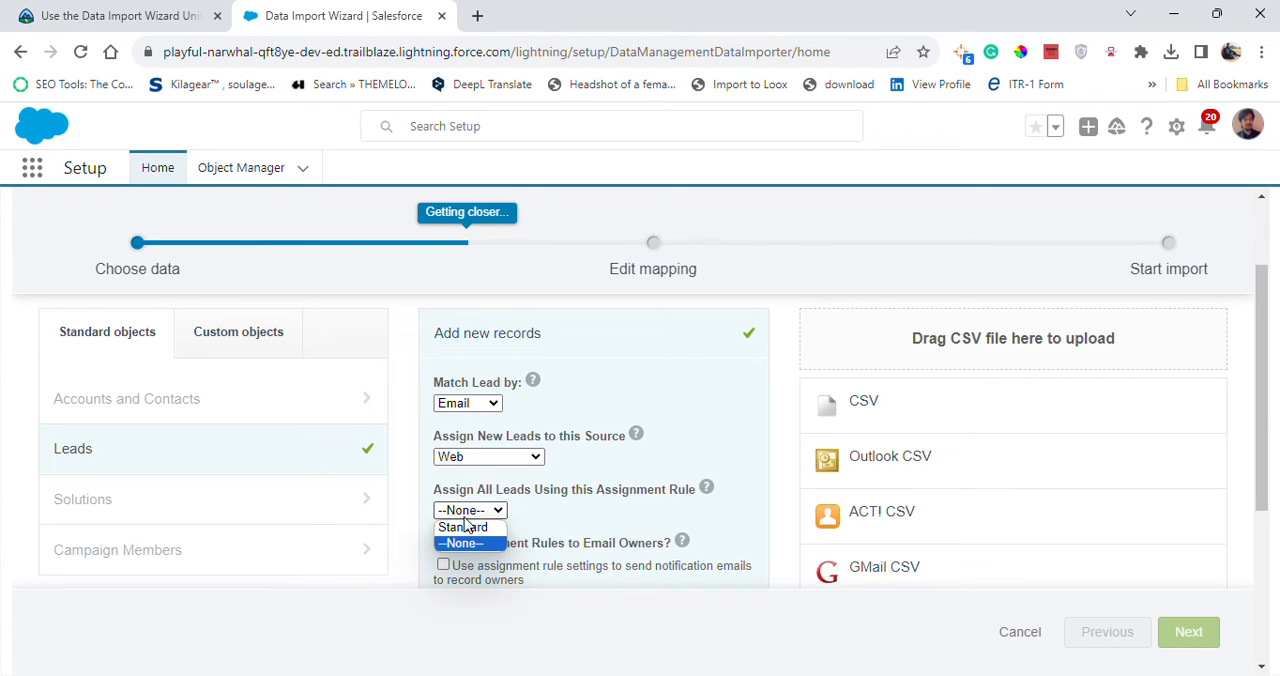
left_click(472, 513)
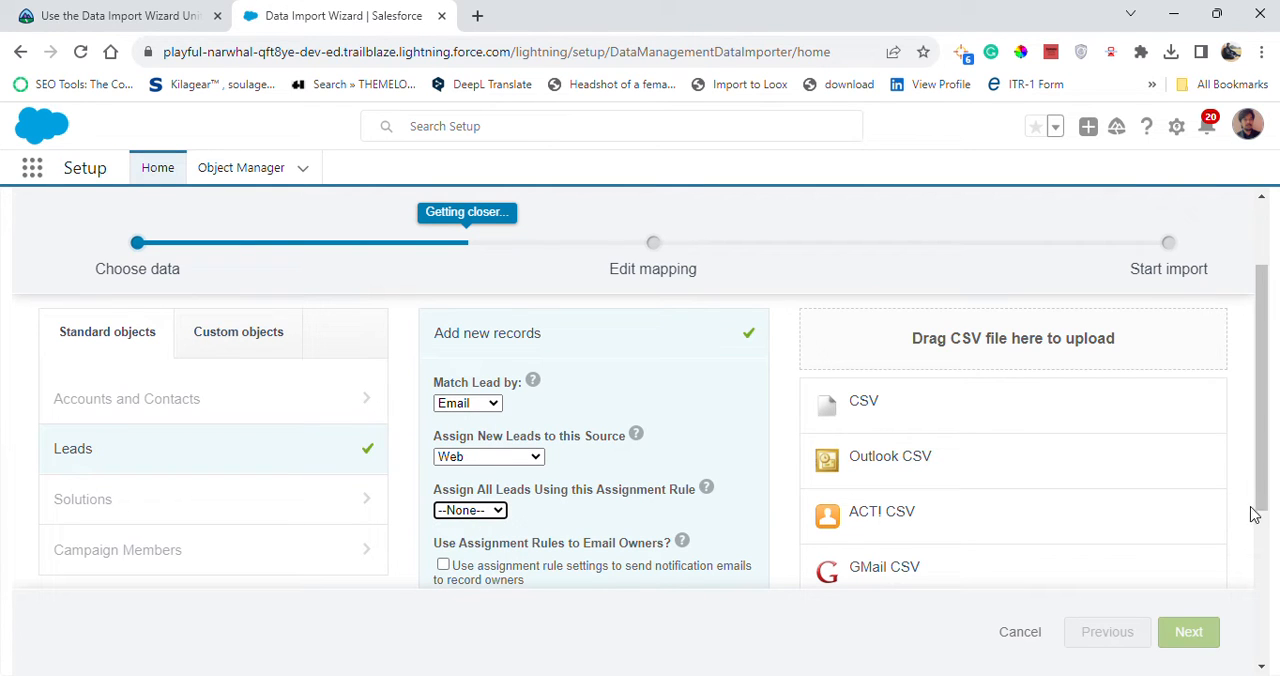
Choose CSV as the location of the lead data and bring up its file settings.
mouse_move(1257, 514)
left_mouse_down()
mouse_move(1263, 645)
mouse_move(1258, 420)
mouse_move(1243, 535)
mouse_move(1240, 508)
left_mouse_up()
left_click(896, 378)
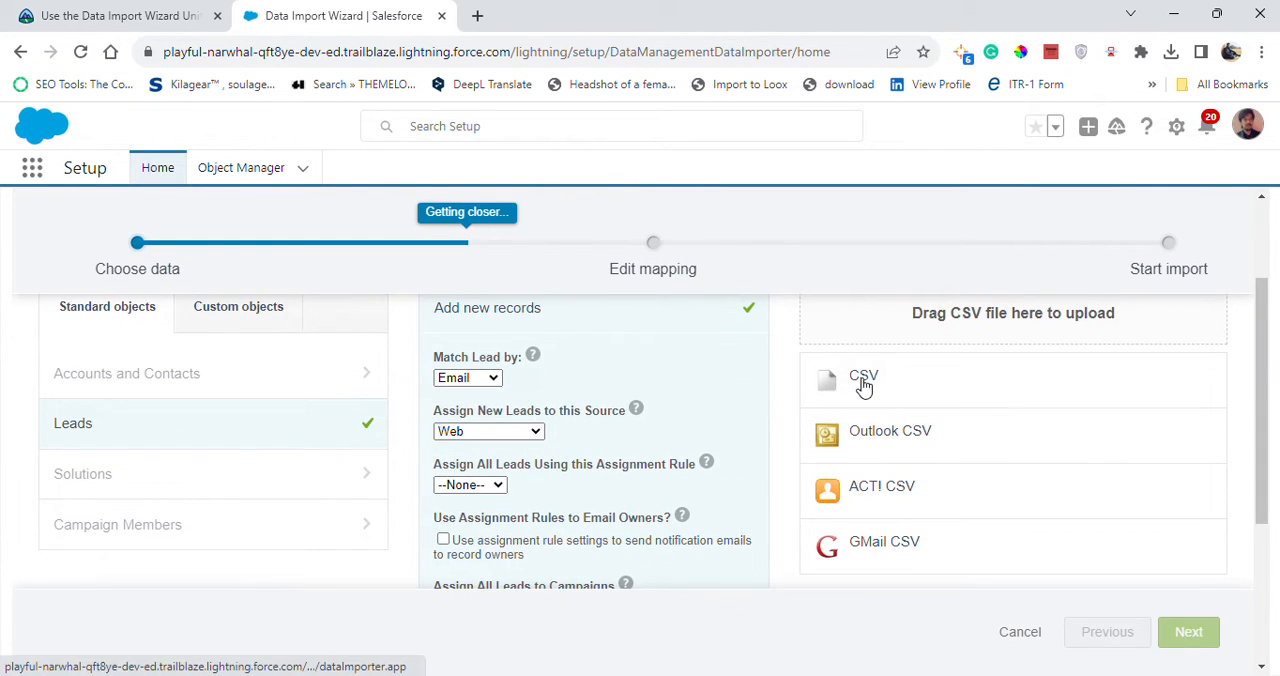
left_click(863, 385)
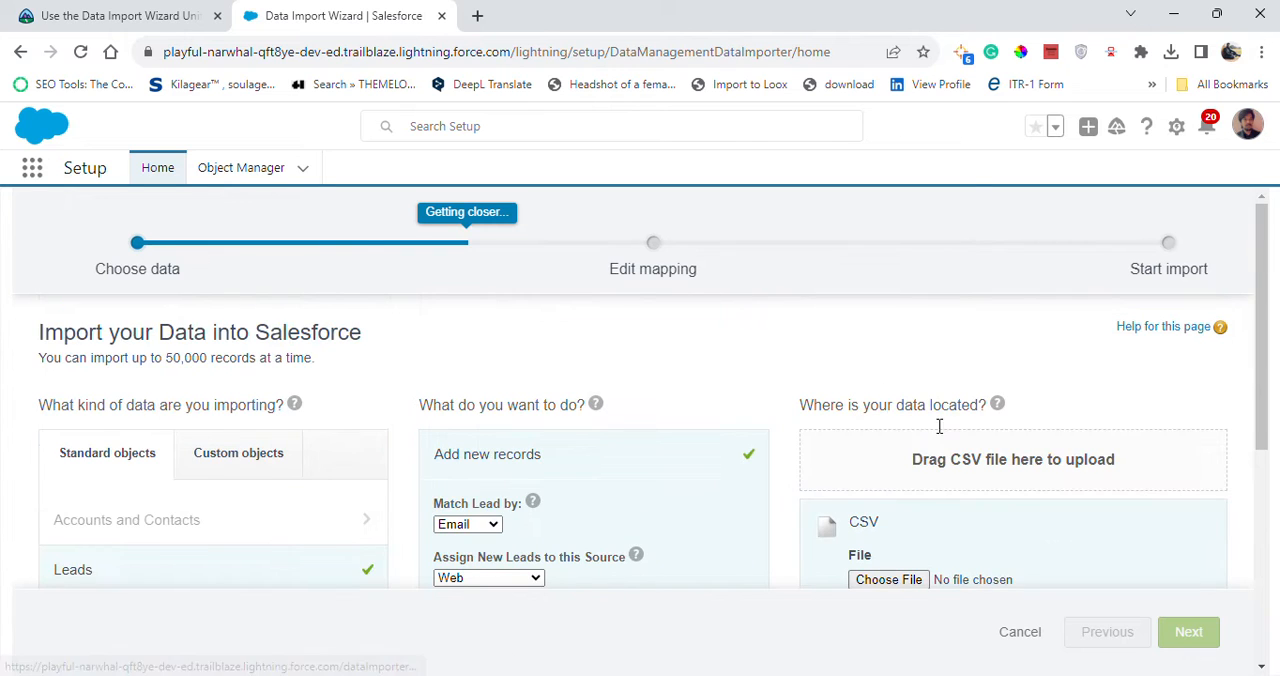
left_click_drag(1263, 430, 1262, 506)
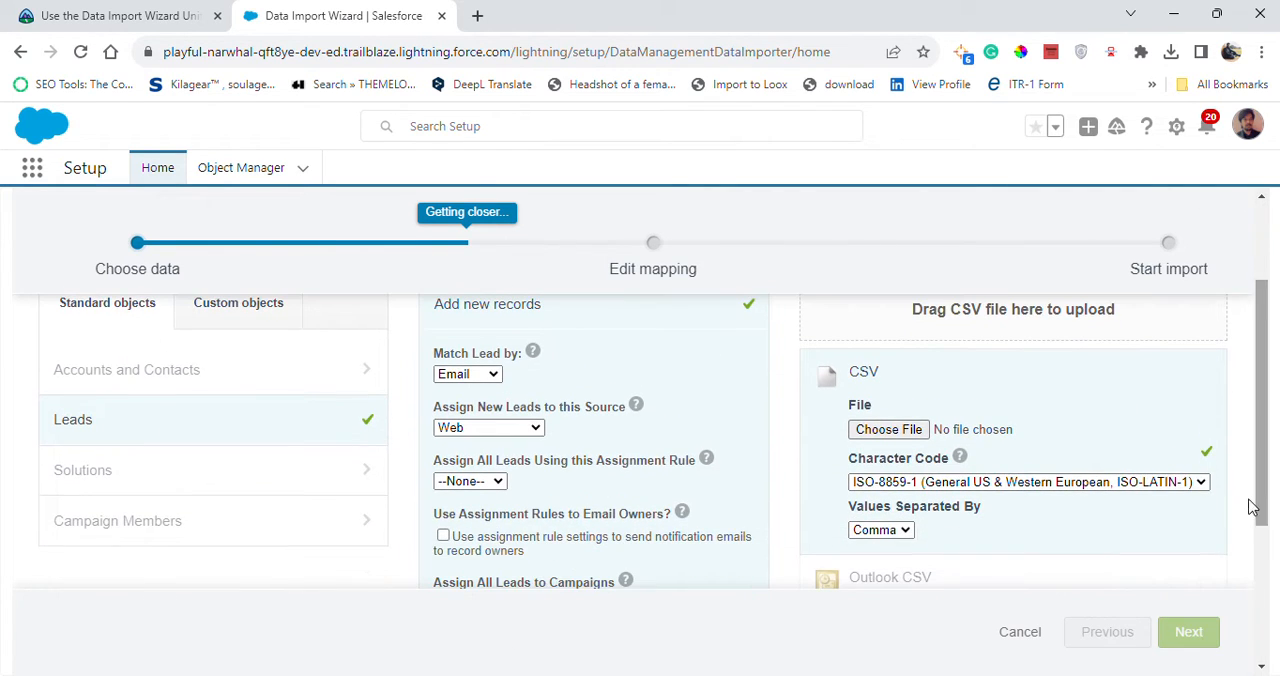
Check the file instructions on Trailhead and select the Lead Import CSV file from the Desktop for upload.
left_click(918, 429)
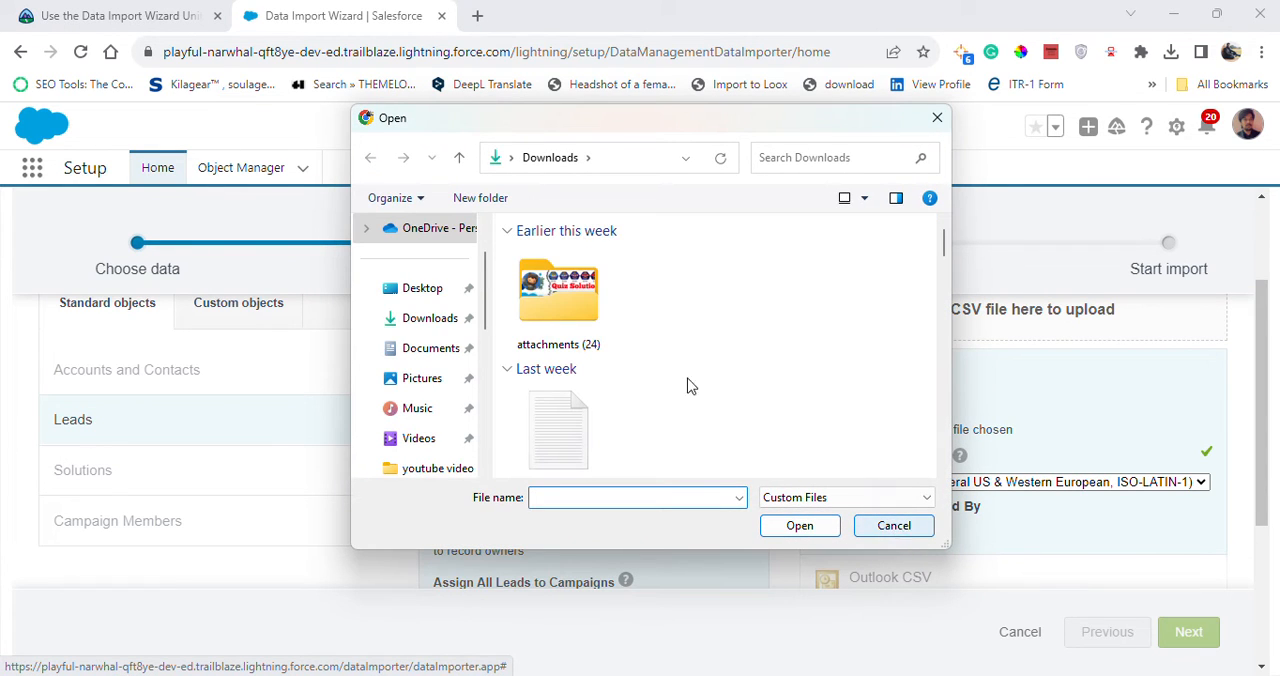
left_click(928, 533)
left_click(120, 16)
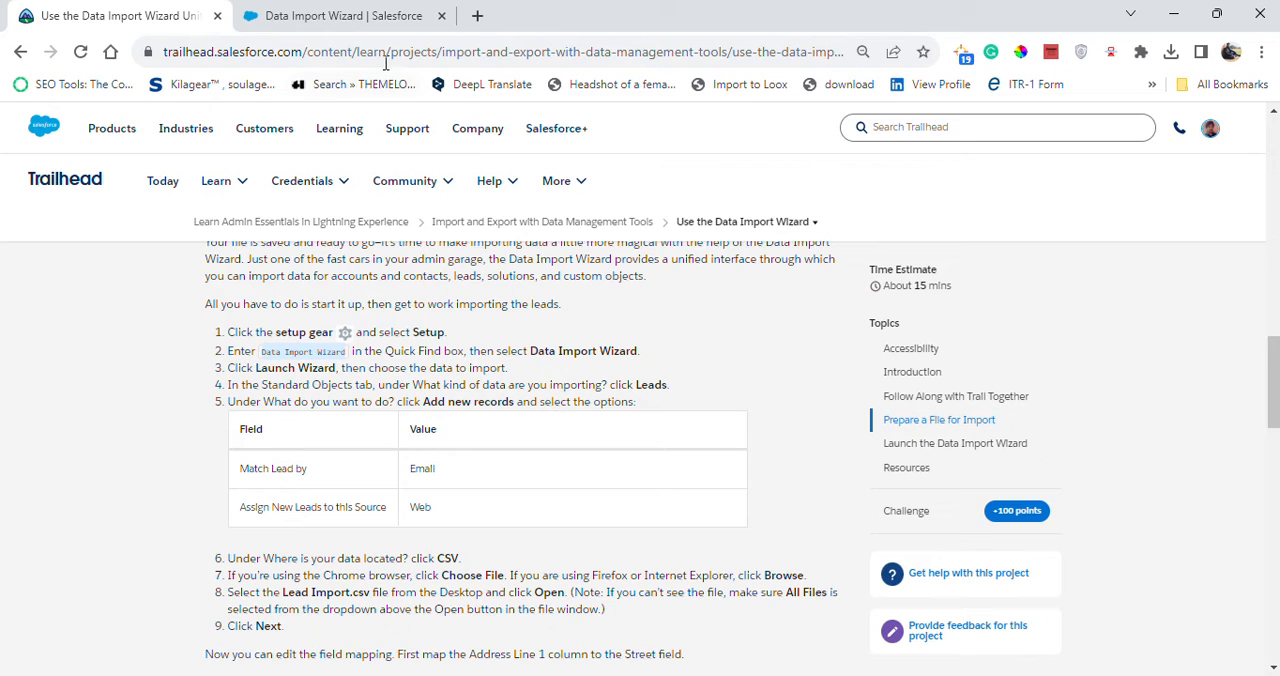
left_click(368, 27)
left_click(884, 432)
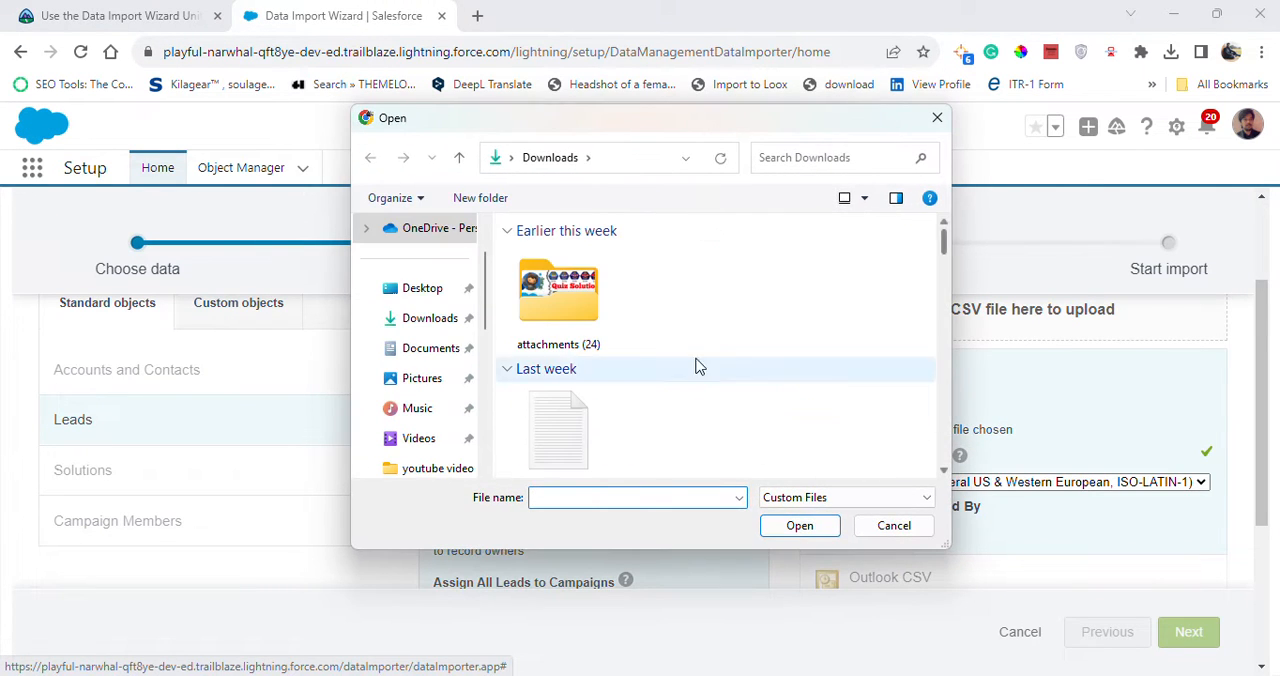
left_click(416, 288)
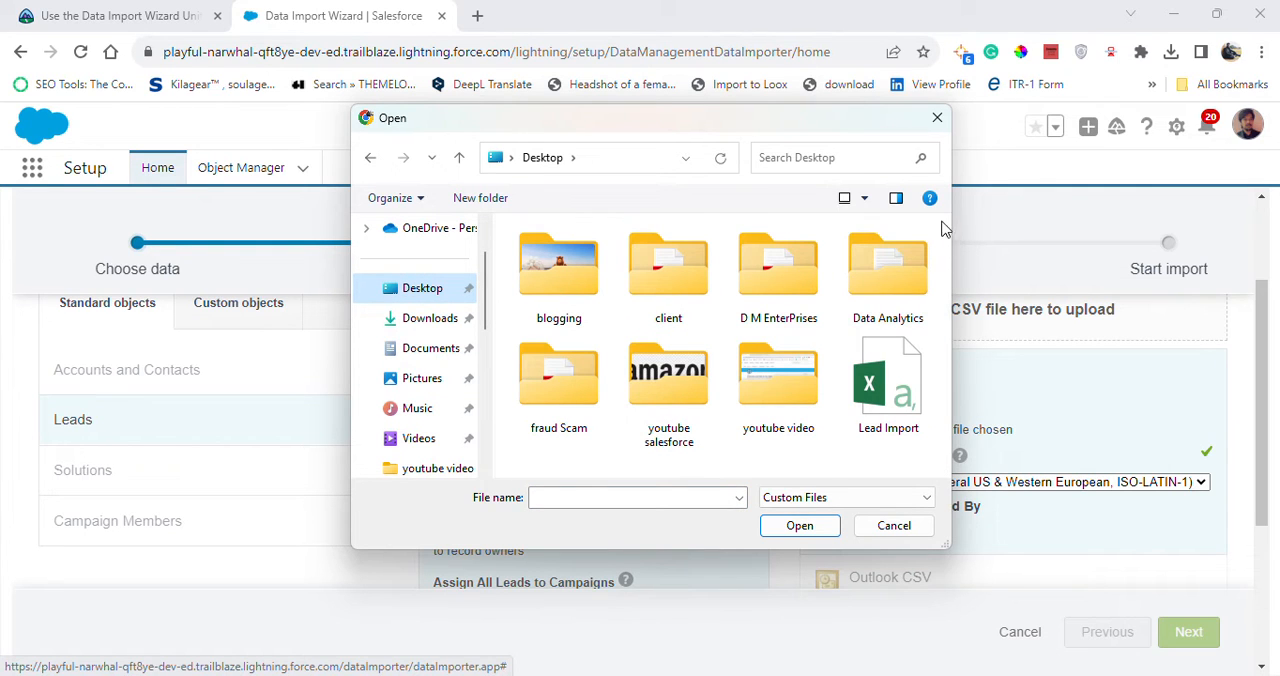
left_click(903, 400)
left_click(820, 525)
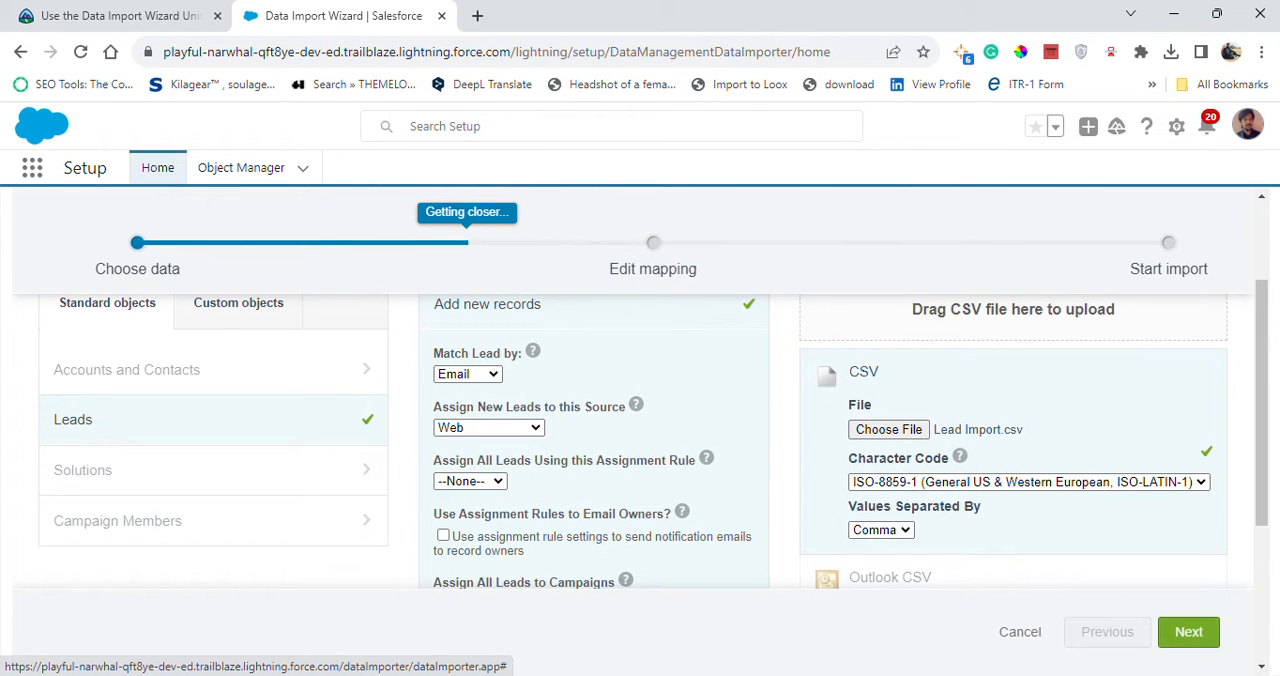
Review the remaining import options against the Trailhead instructions and proceed to the field mapping stage.
scroll(600, 440, "down", 3)
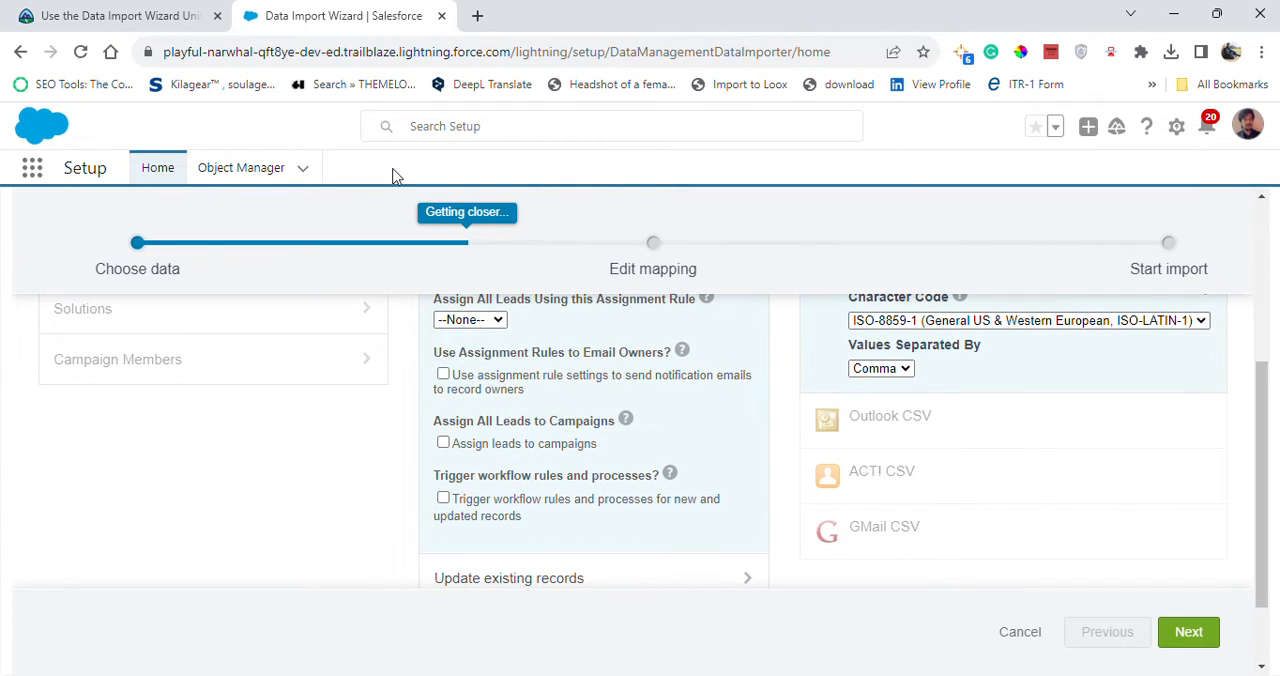
left_click(125, 18)
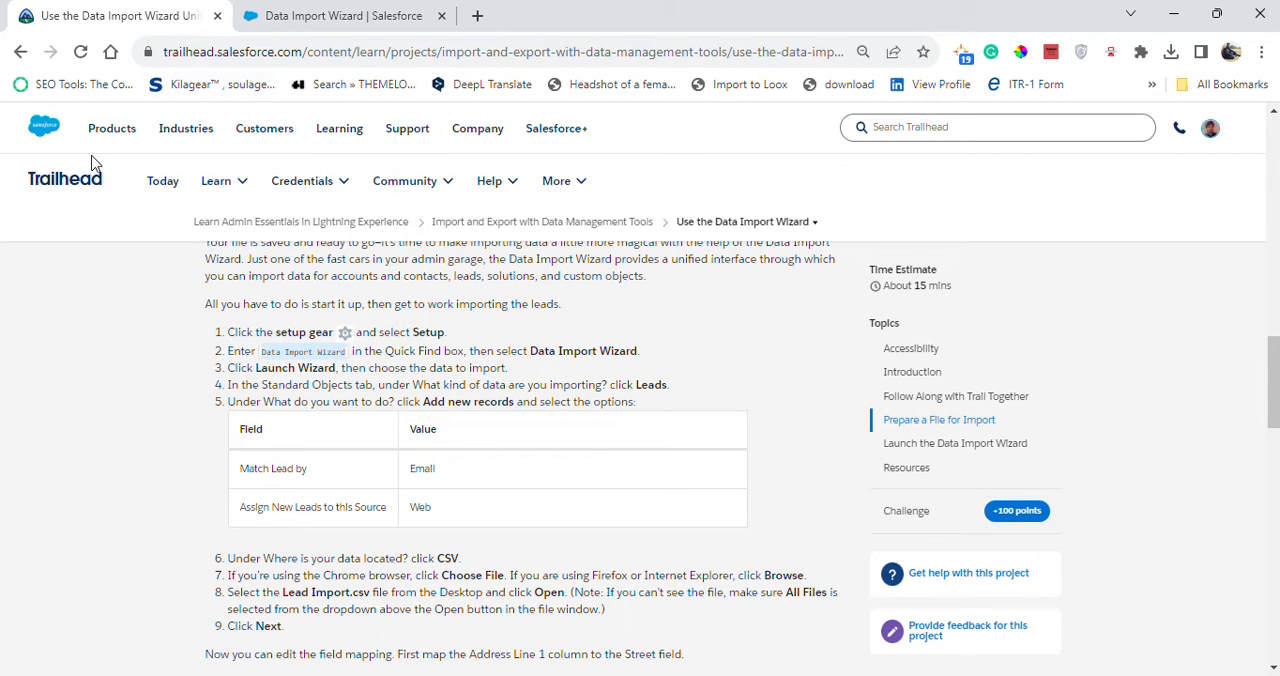
left_click(288, 15)
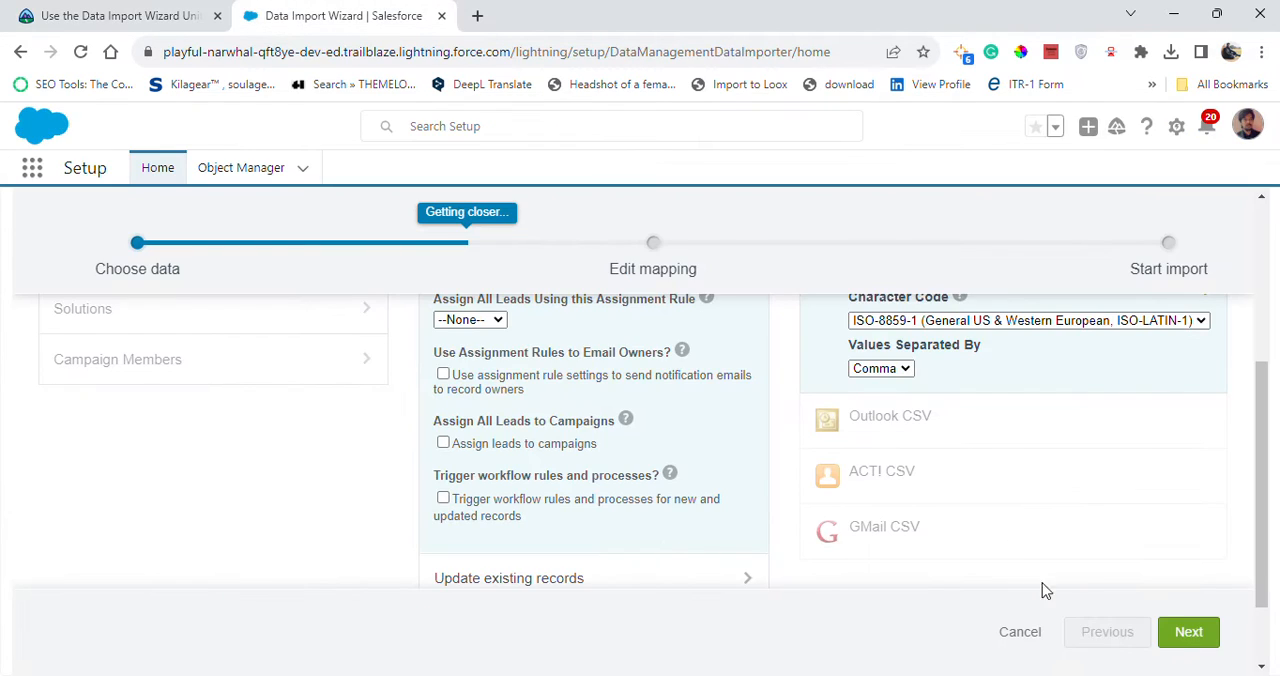
left_click(1175, 630)
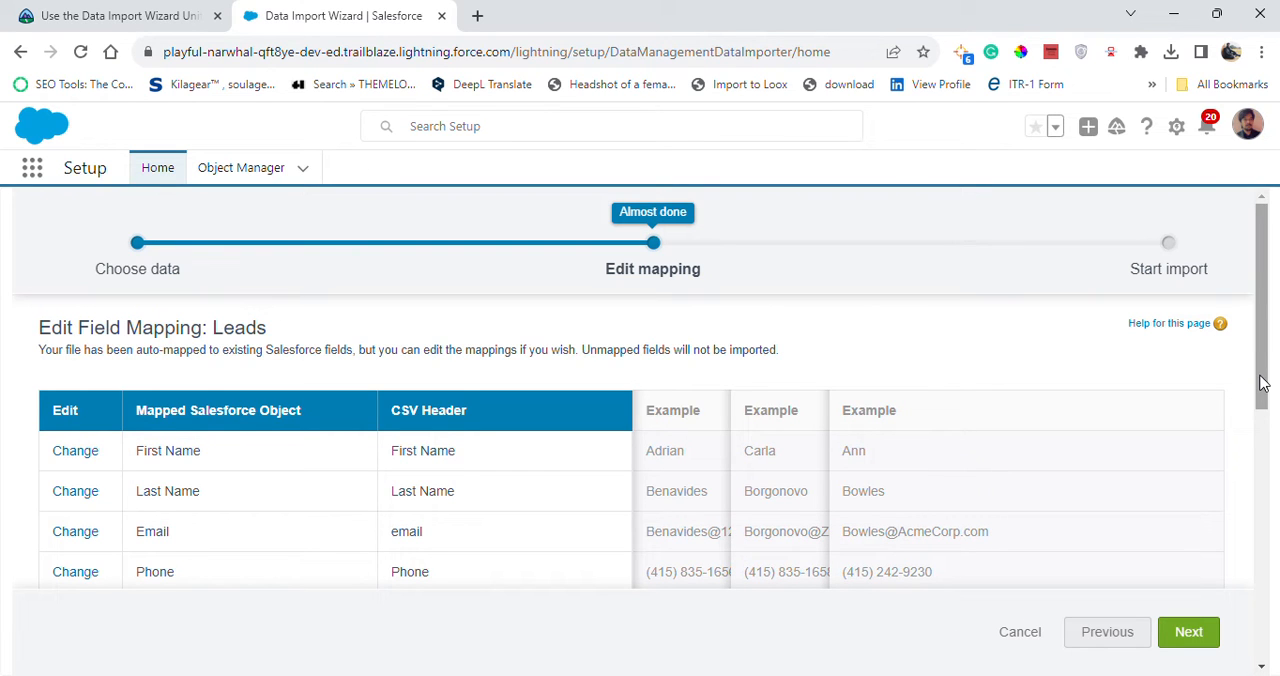
Review the lead field mappings for unmapped columns and read Trailhead's instructions for mapping Address Line 1 and Owner.
left_click_drag(1261, 375, 1263, 457)
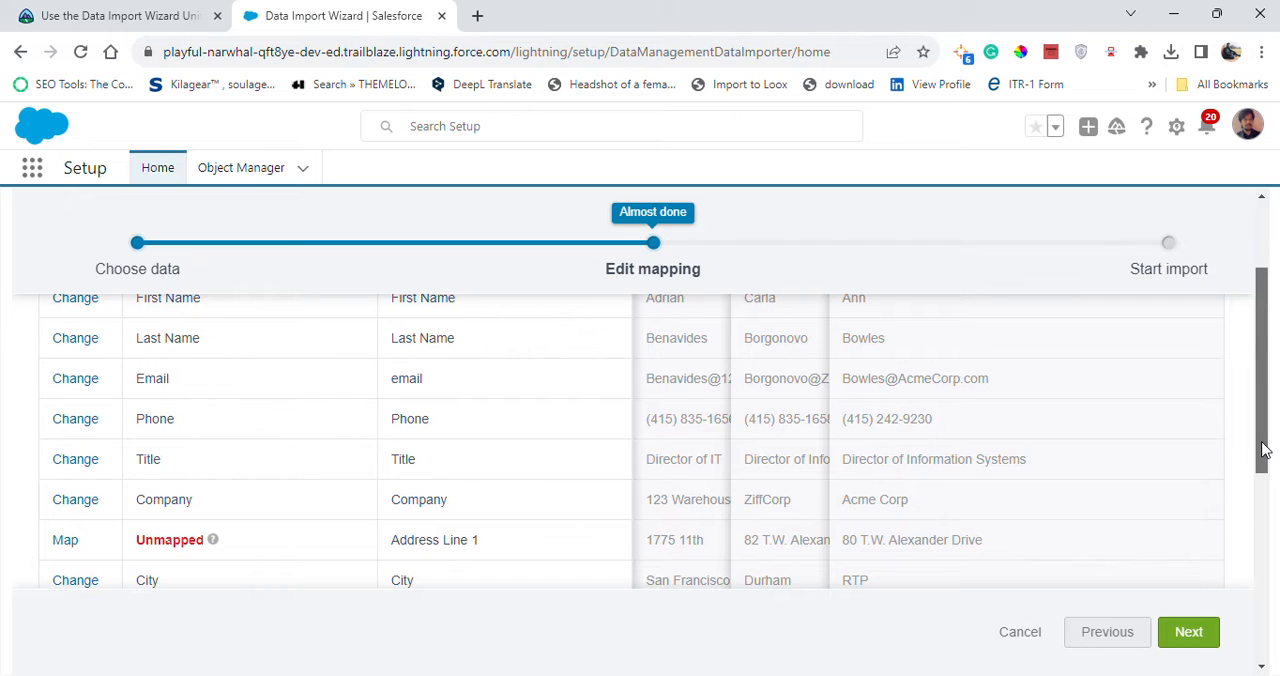
scroll(1262, 450, "down", 1)
scroll(1268, 452, "up", 1)
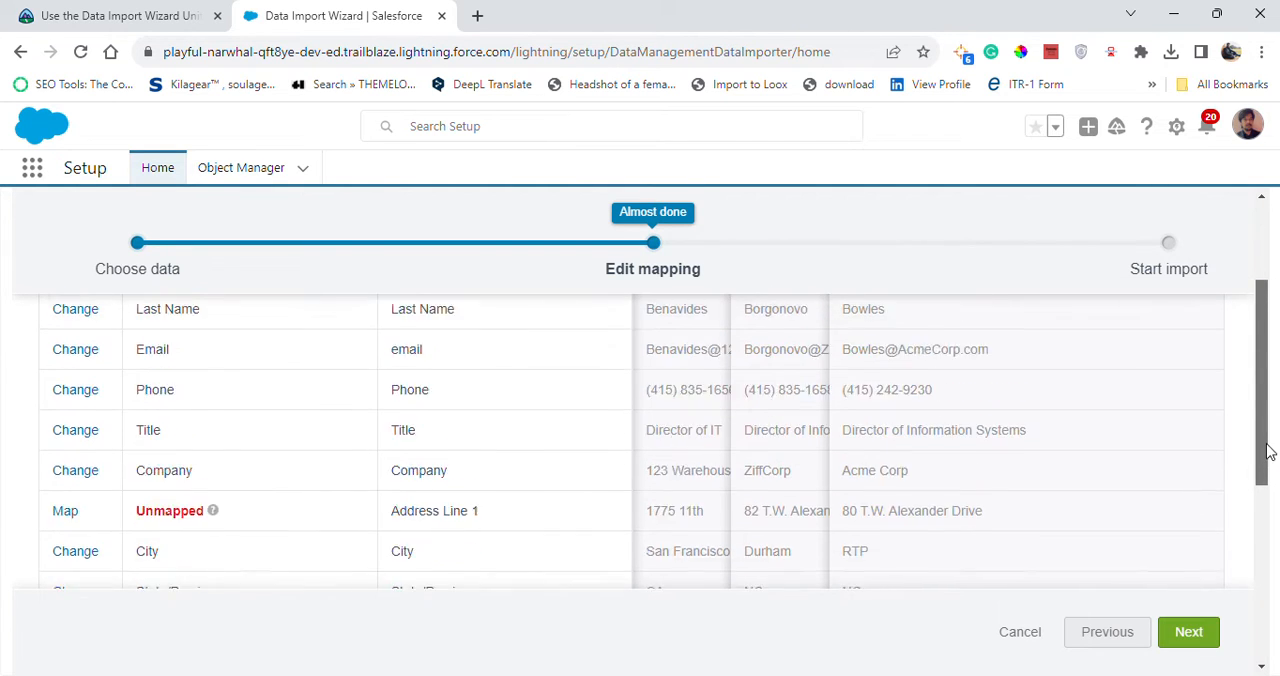
left_click_drag(1268, 452, 1263, 518)
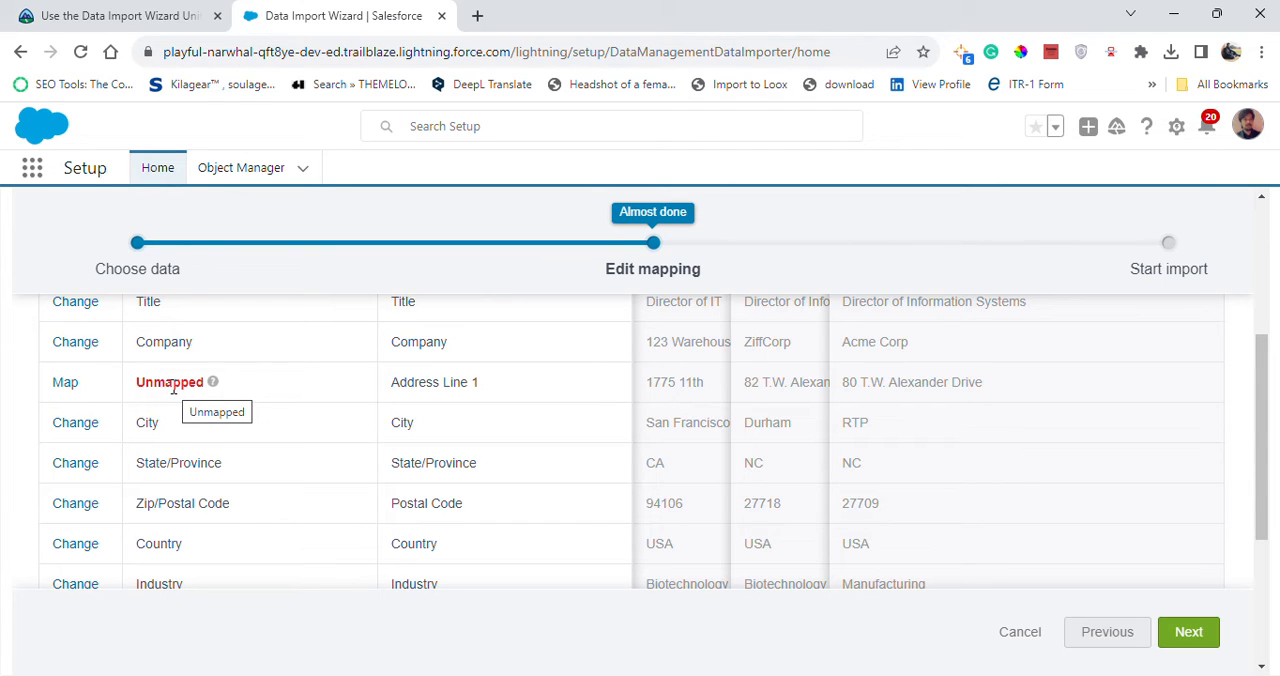
left_click(120, 15)
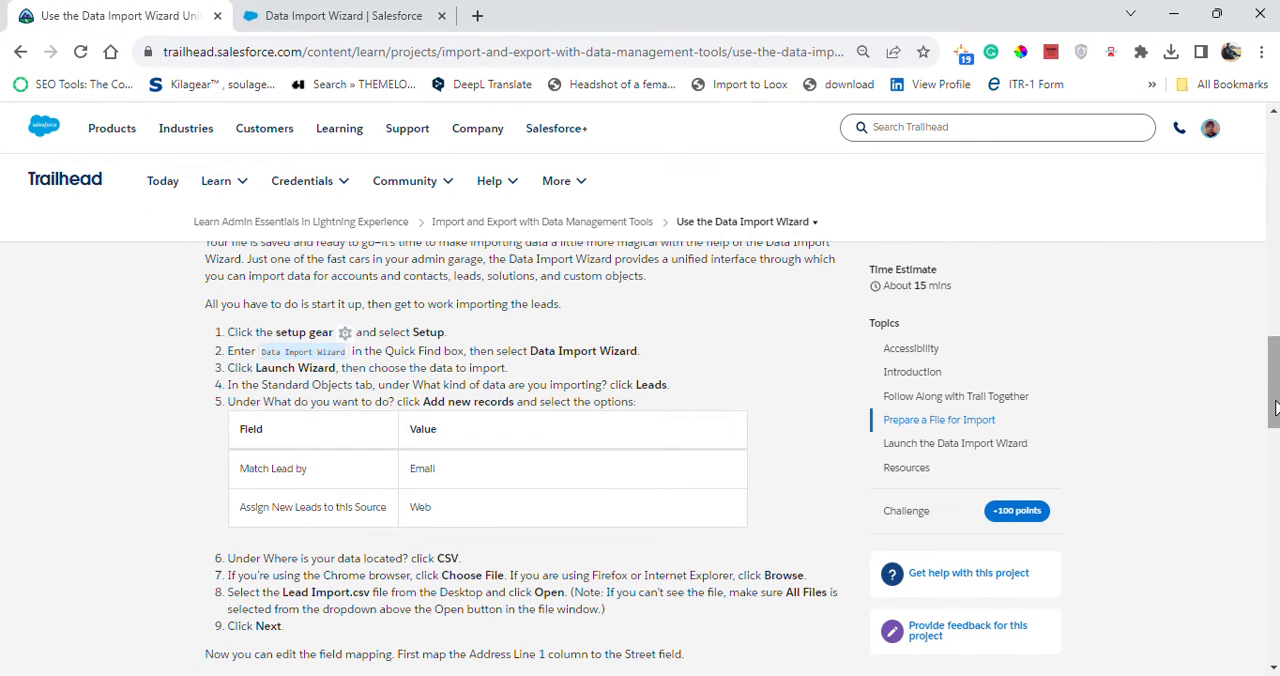
left_click_drag(1273, 408, 1276, 487)
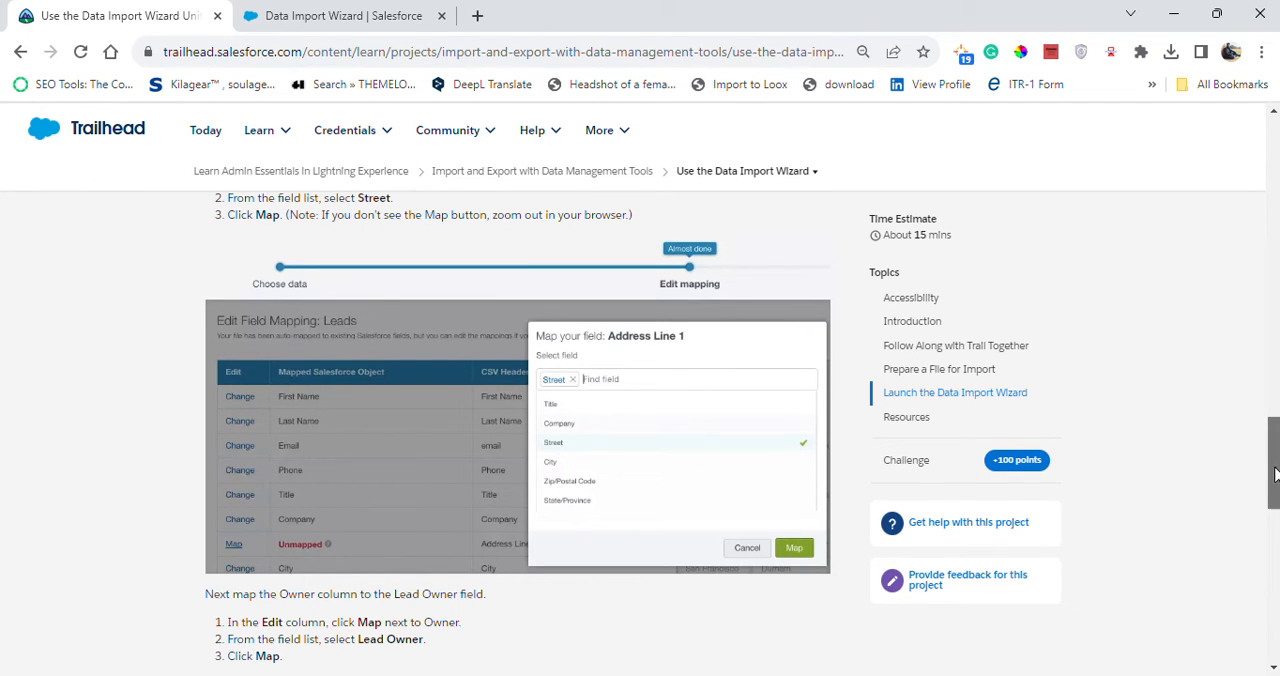
left_click_drag(1270, 485, 1276, 450)
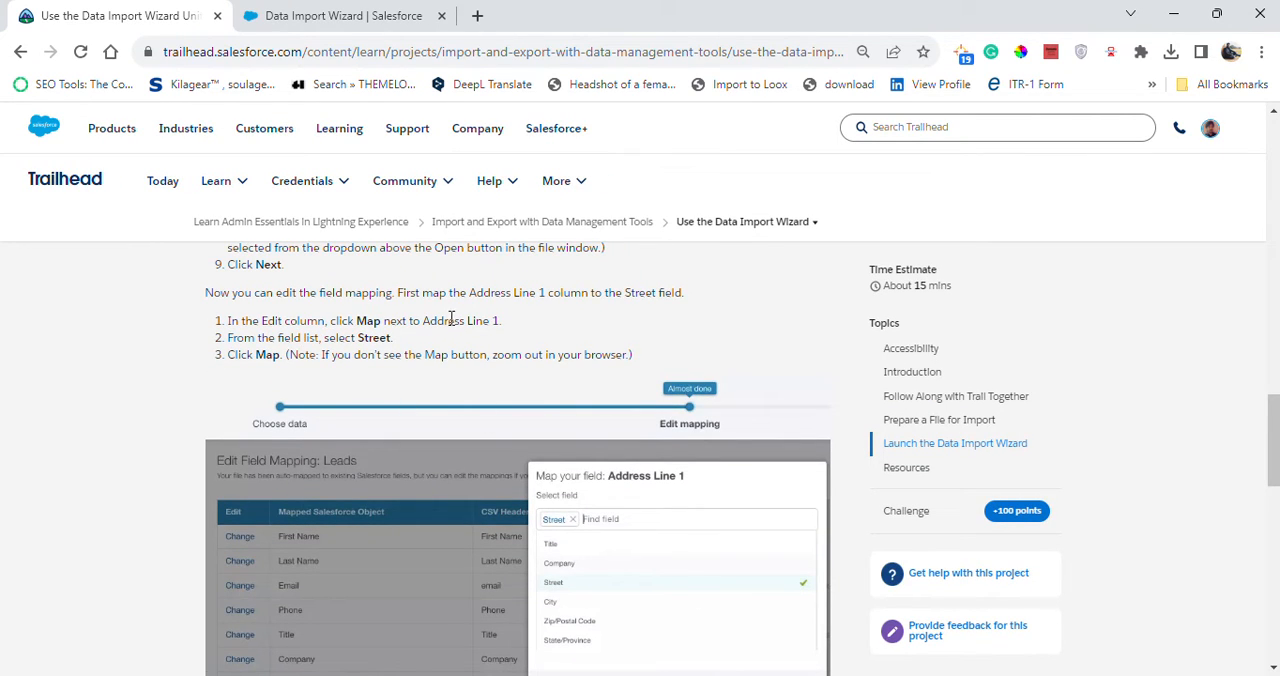
left_click(368, 15)
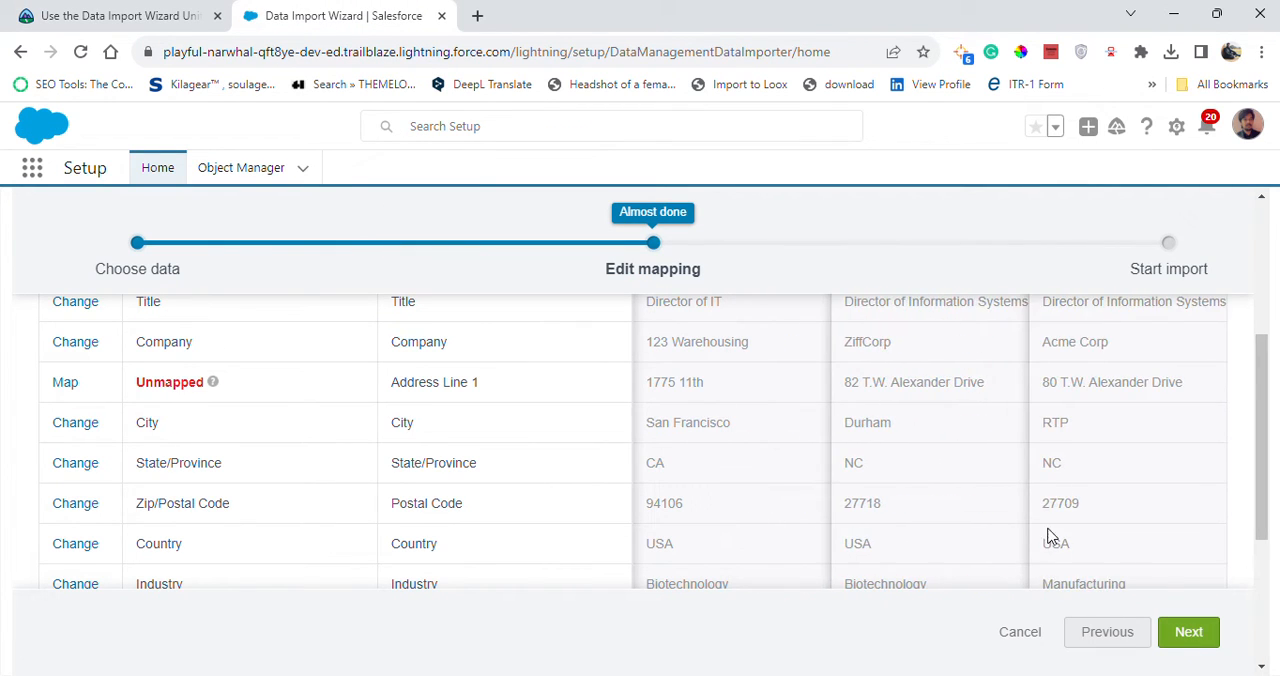
left_click(180, 15)
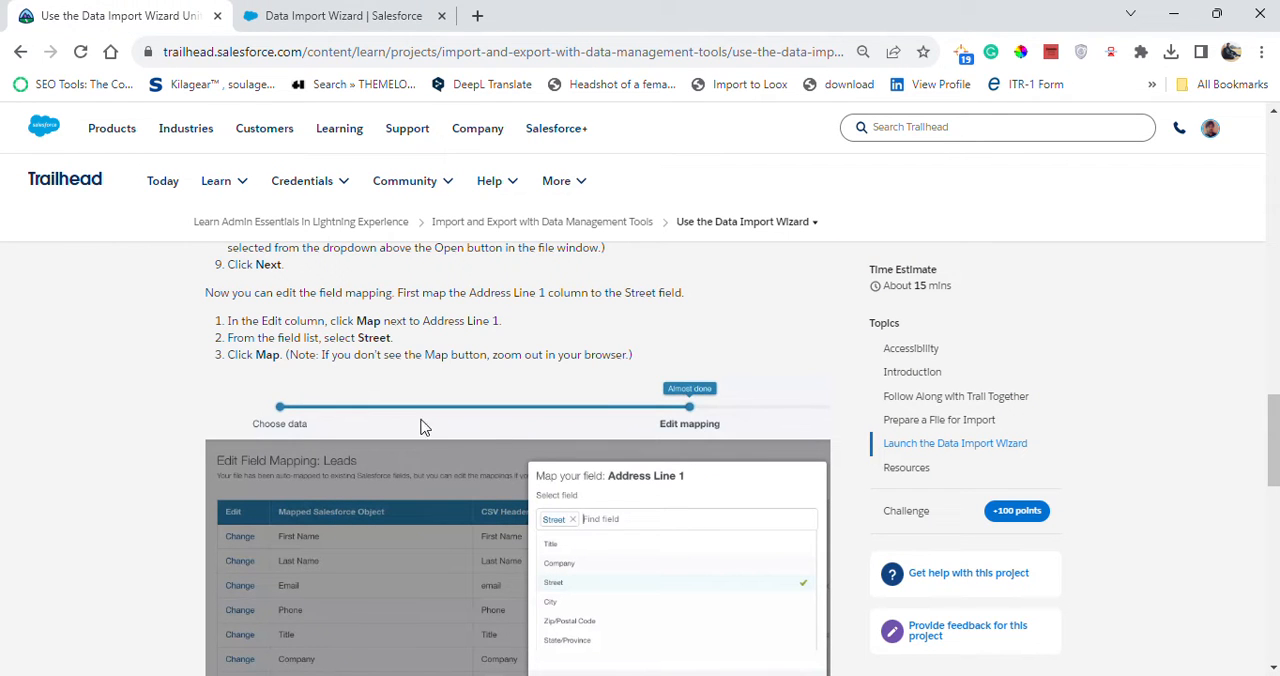
left_click(338, 14)
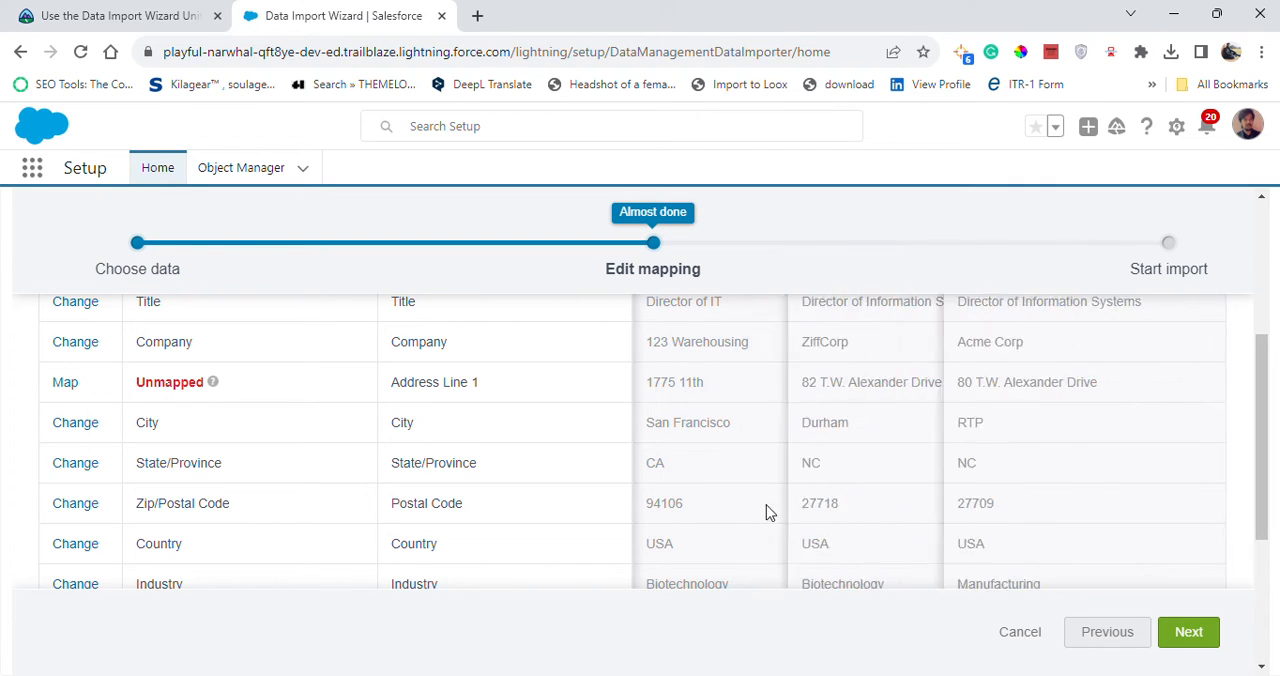
Map the unmapped Address Line 1 column to the Street field, consulting the Trailhead instructions.
left_click_drag(1267, 457, 1268, 325)
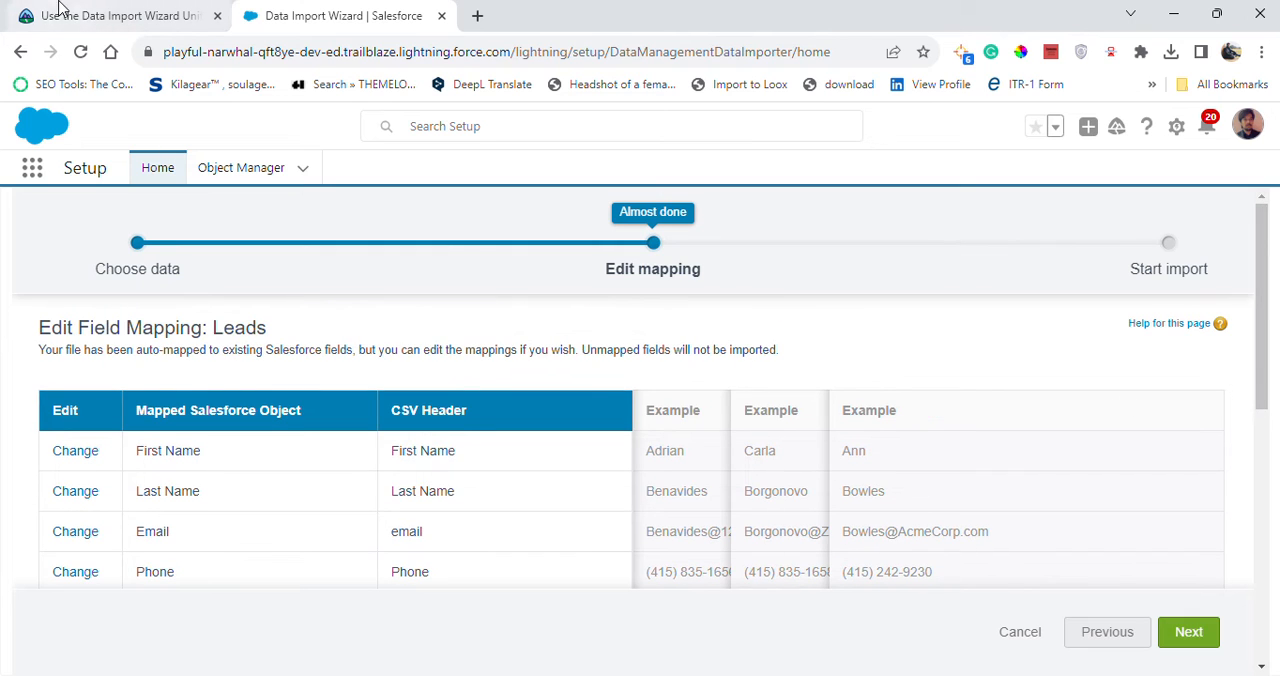
left_click(86, 15)
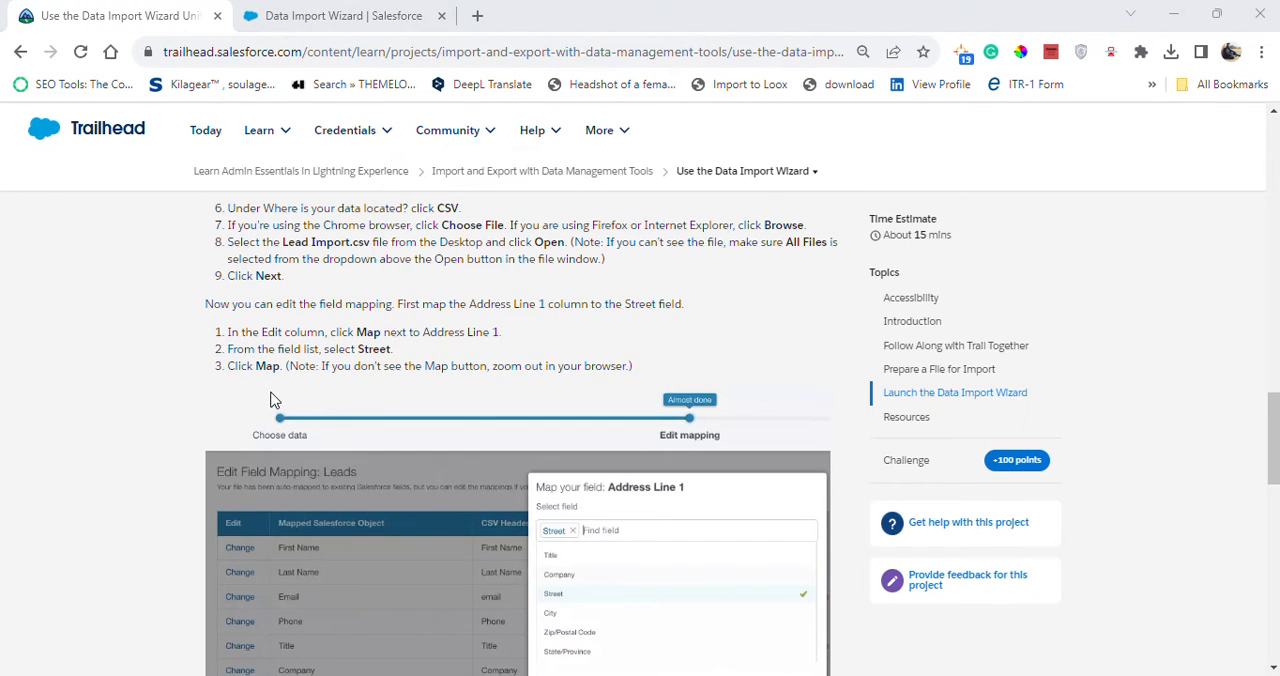
left_click(282, 16)
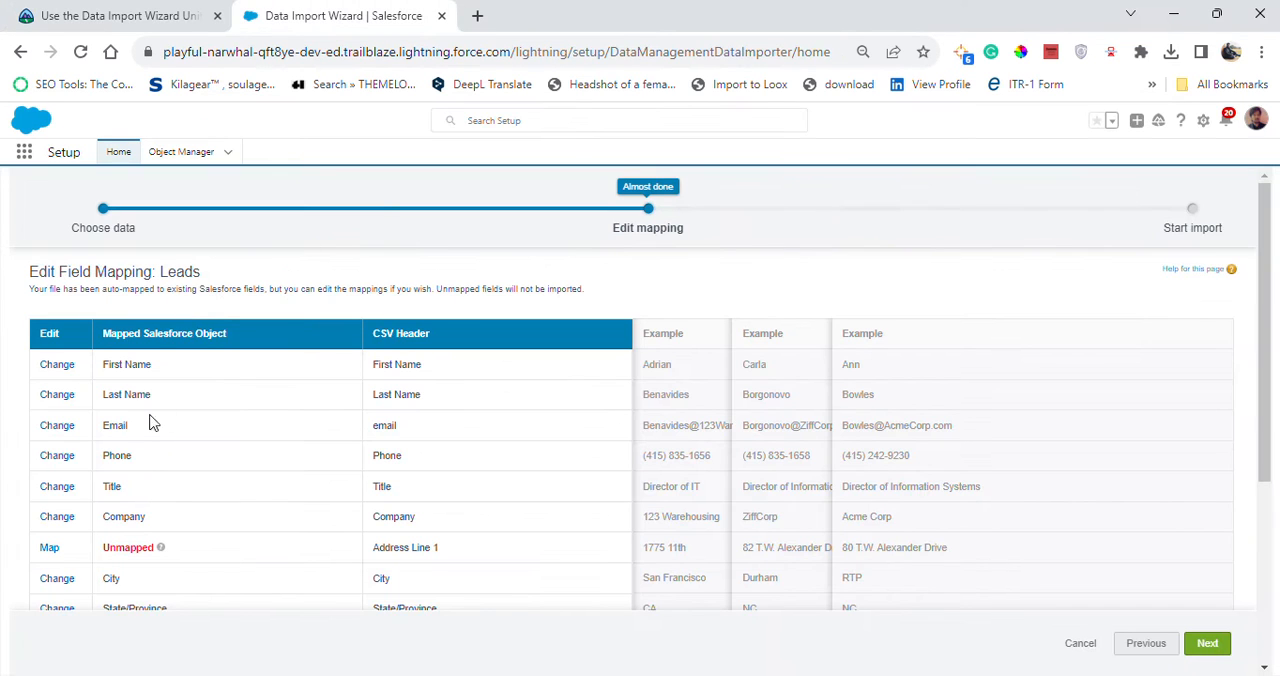
left_click(52, 549)
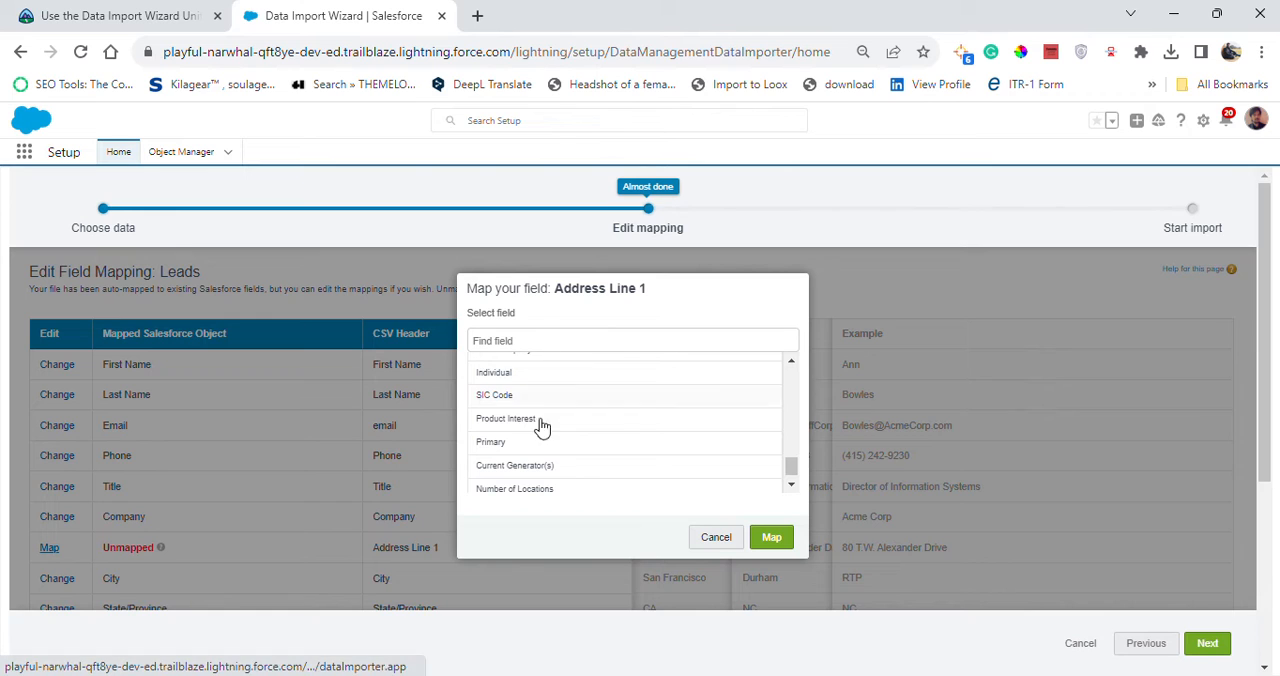
left_click(156, 14)
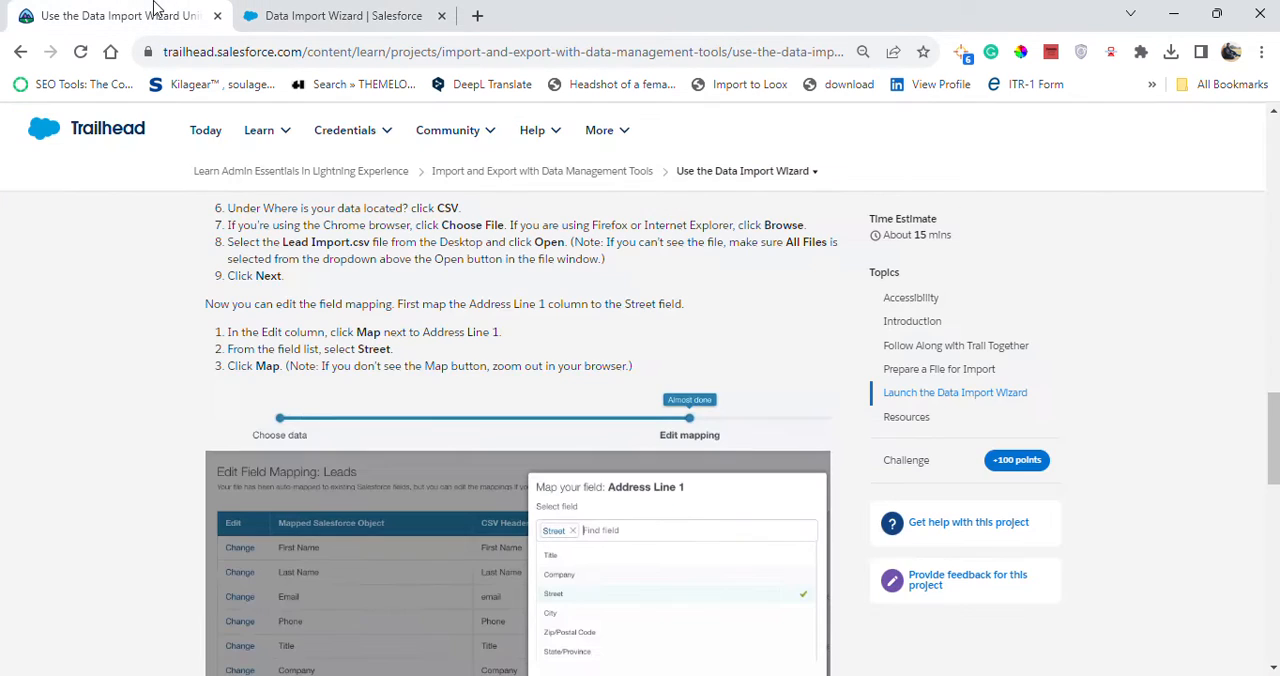
left_click(292, 14)
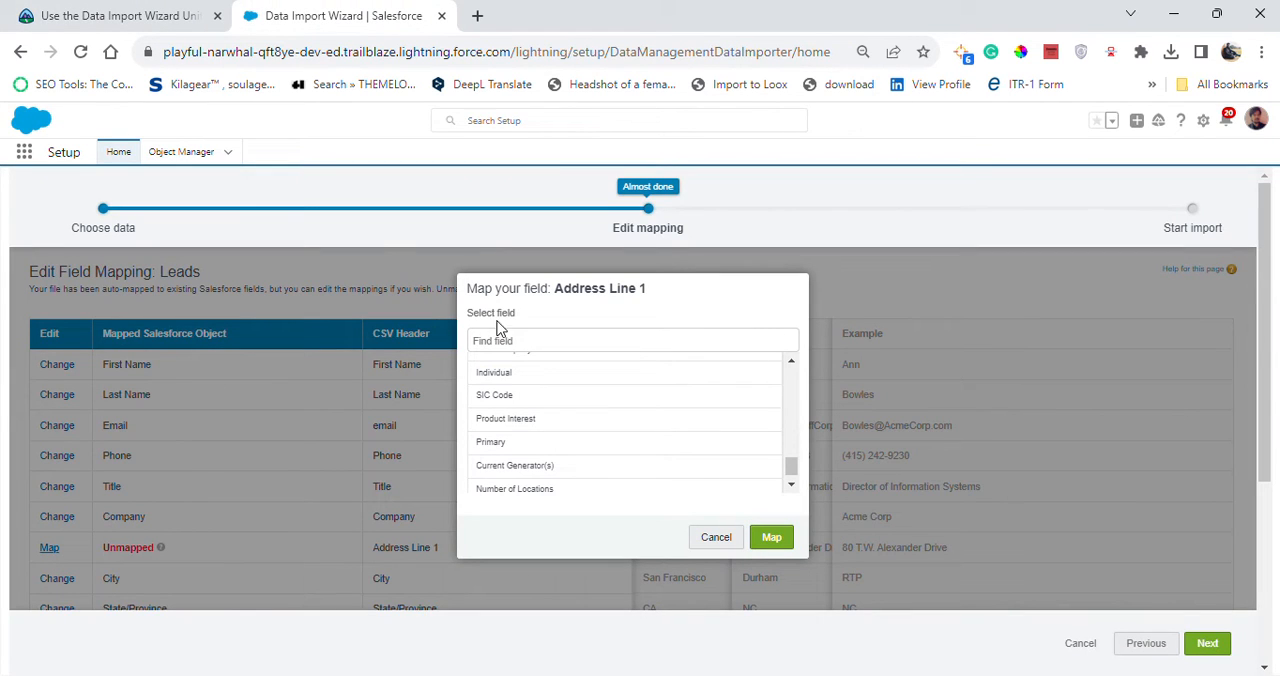
left_click(511, 340)
type("ST")
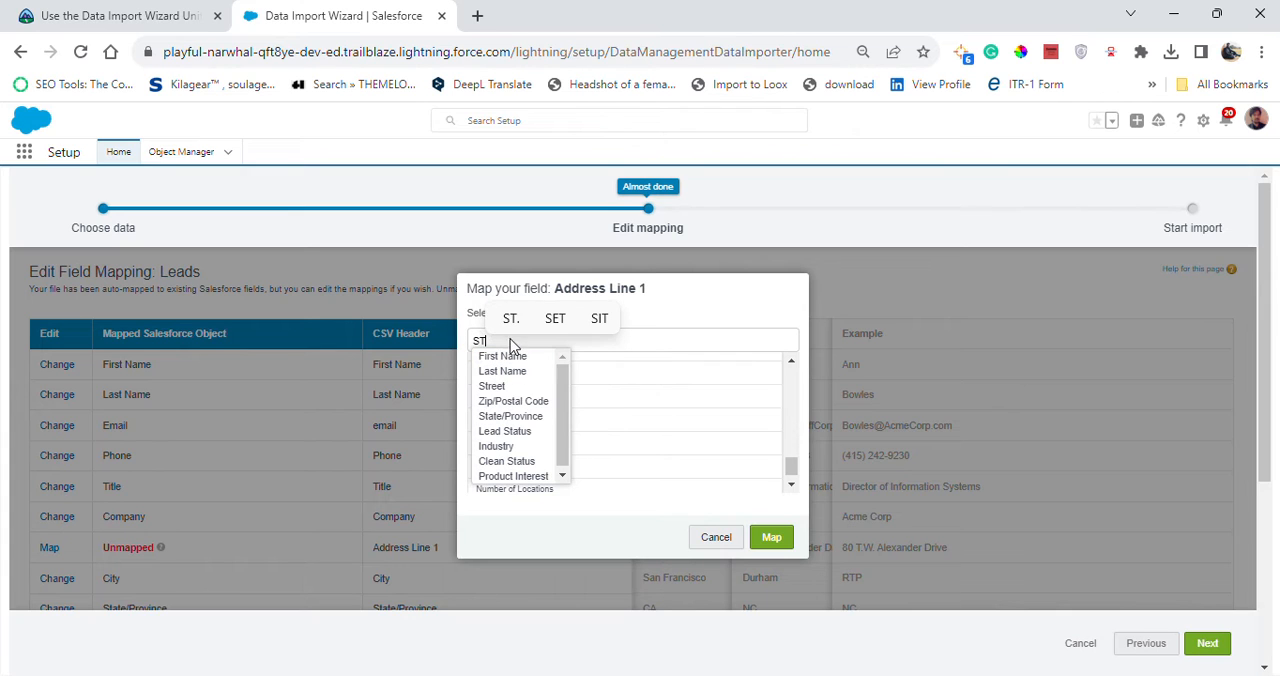
left_click(495, 387)
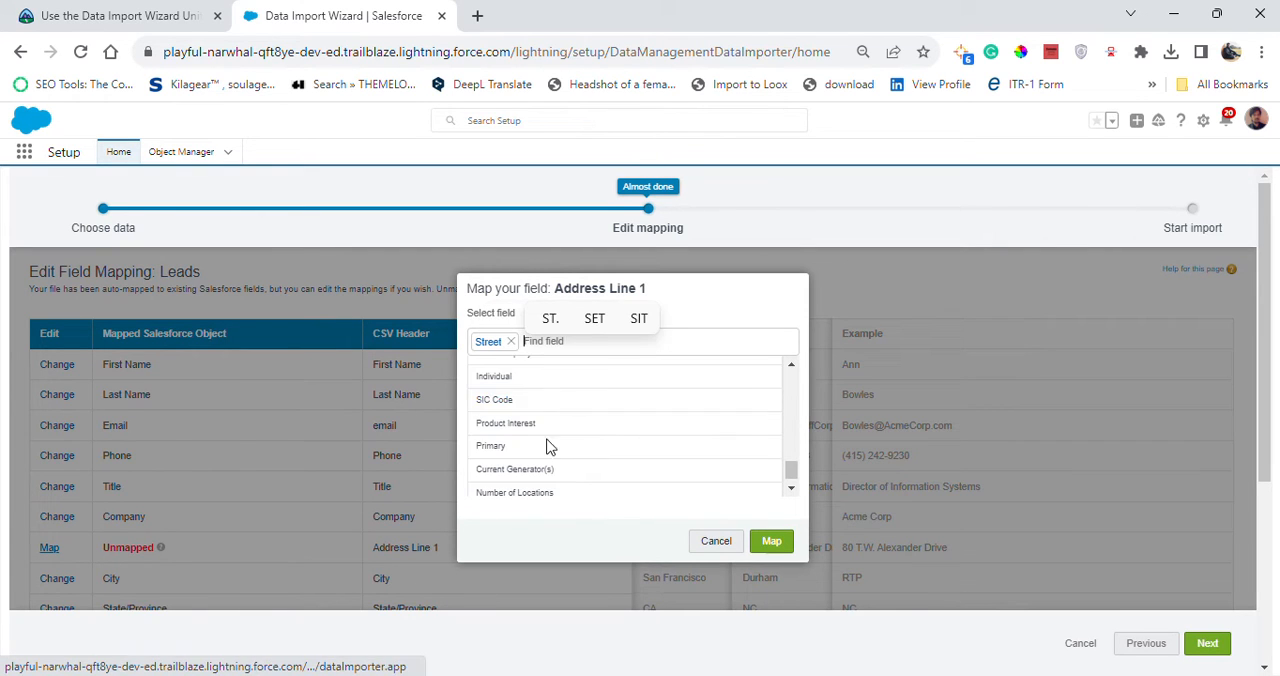
left_click(40, 22)
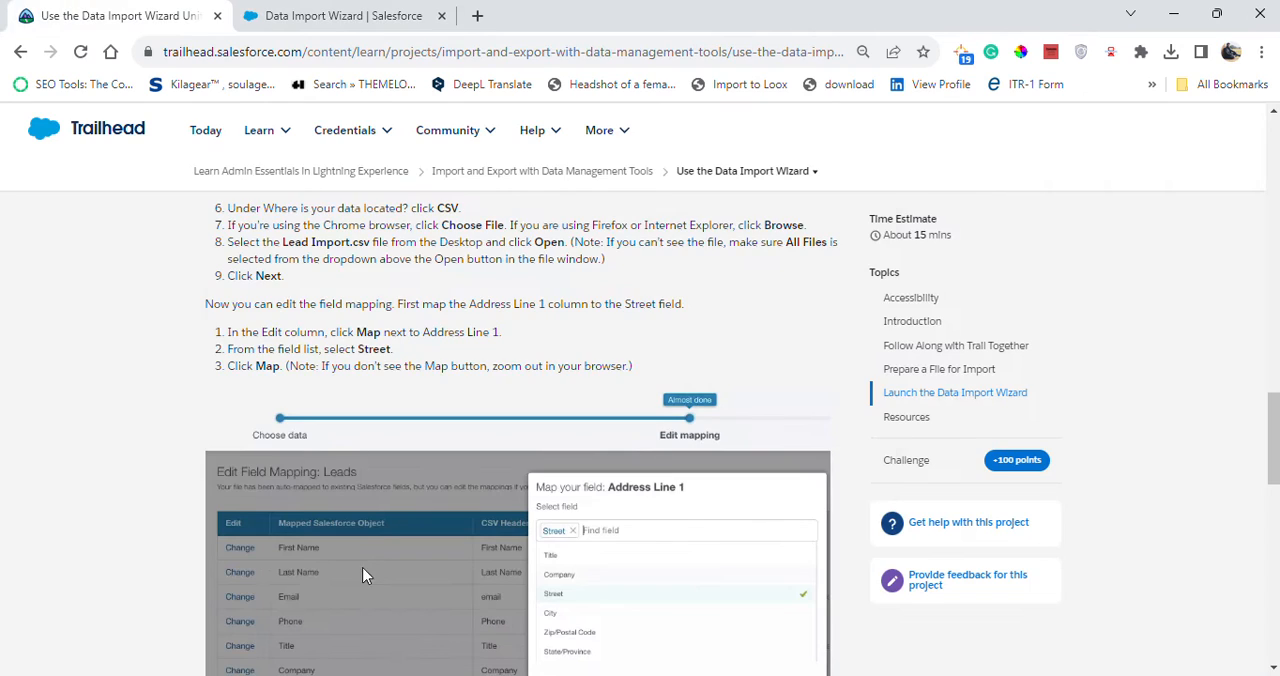
left_click(350, 12)
left_click(772, 540)
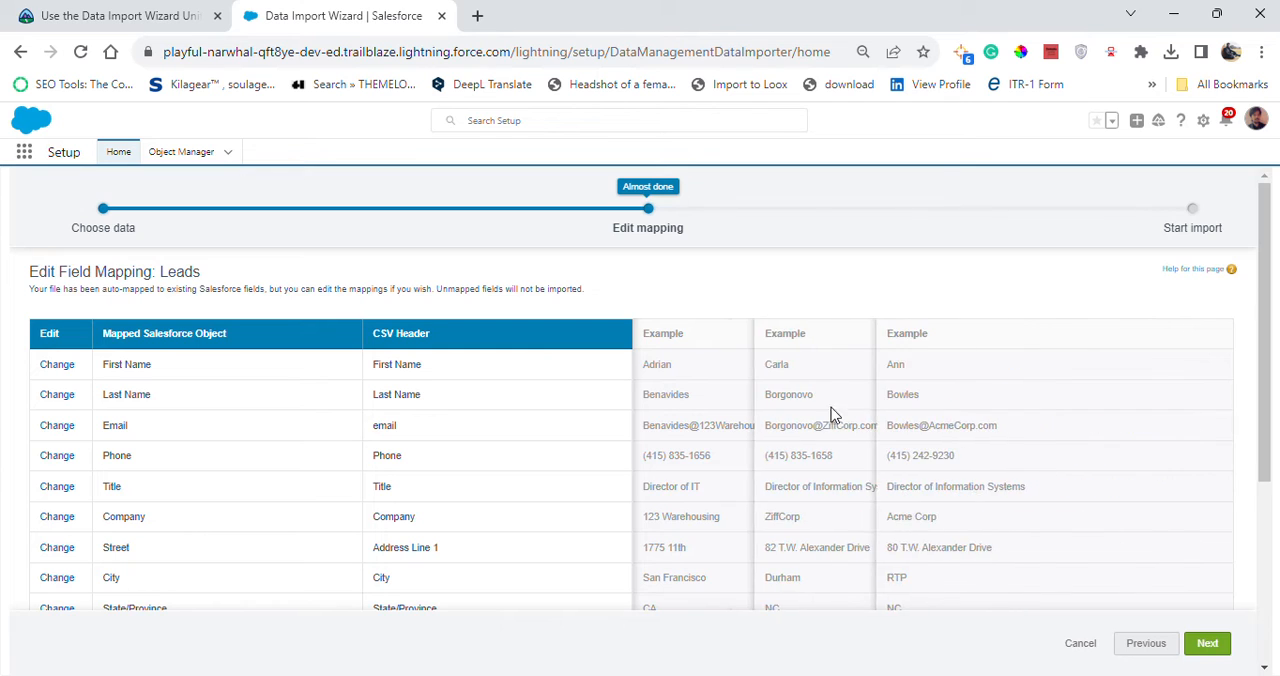
Read Trailhead's next mapping instructions and map the unmapped Owner column to the Lead Owner field.
left_click(110, 16)
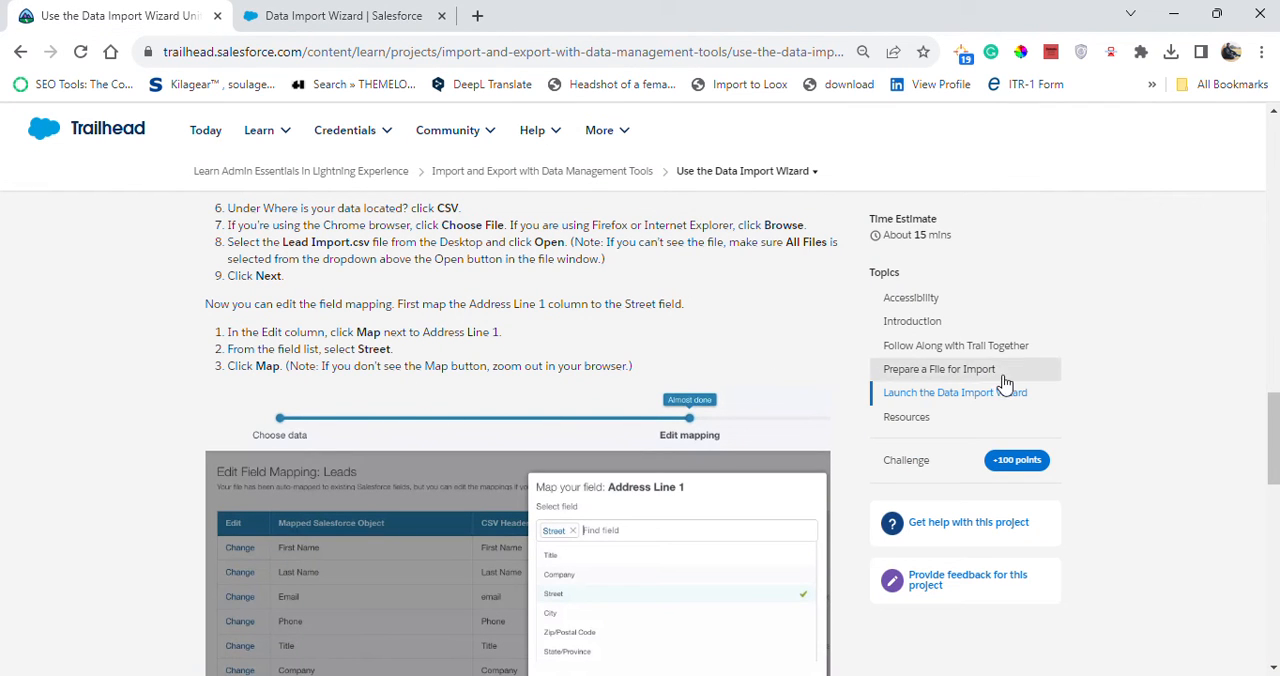
left_click_drag(1265, 450, 1265, 532)
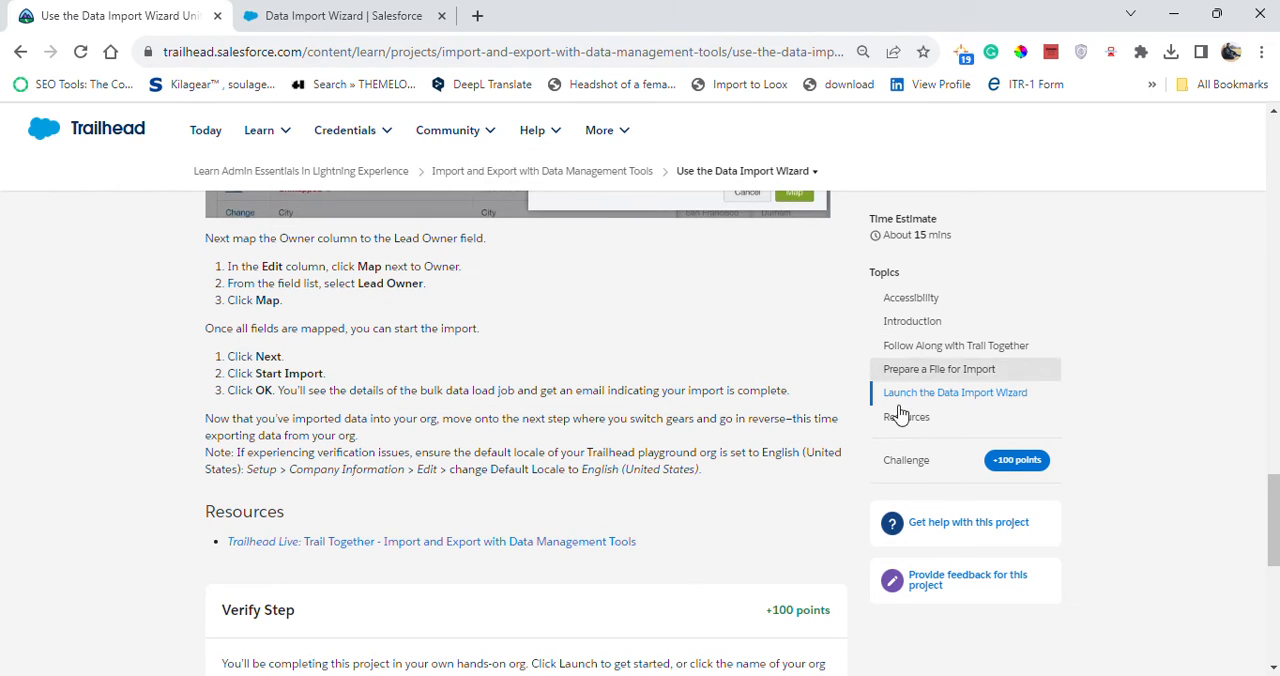
mouse_move(1276, 553)
left_mouse_down()
mouse_move(1276, 507)
mouse_move(1276, 537)
left_mouse_up()
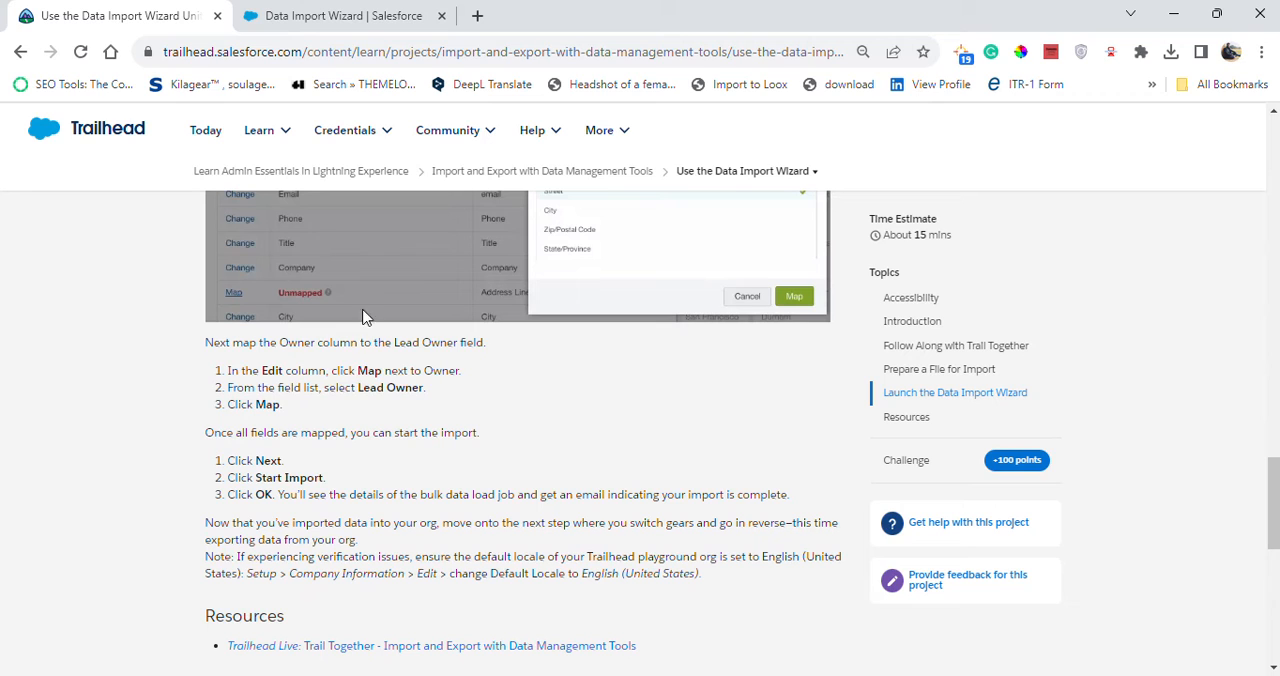
left_click(370, 10)
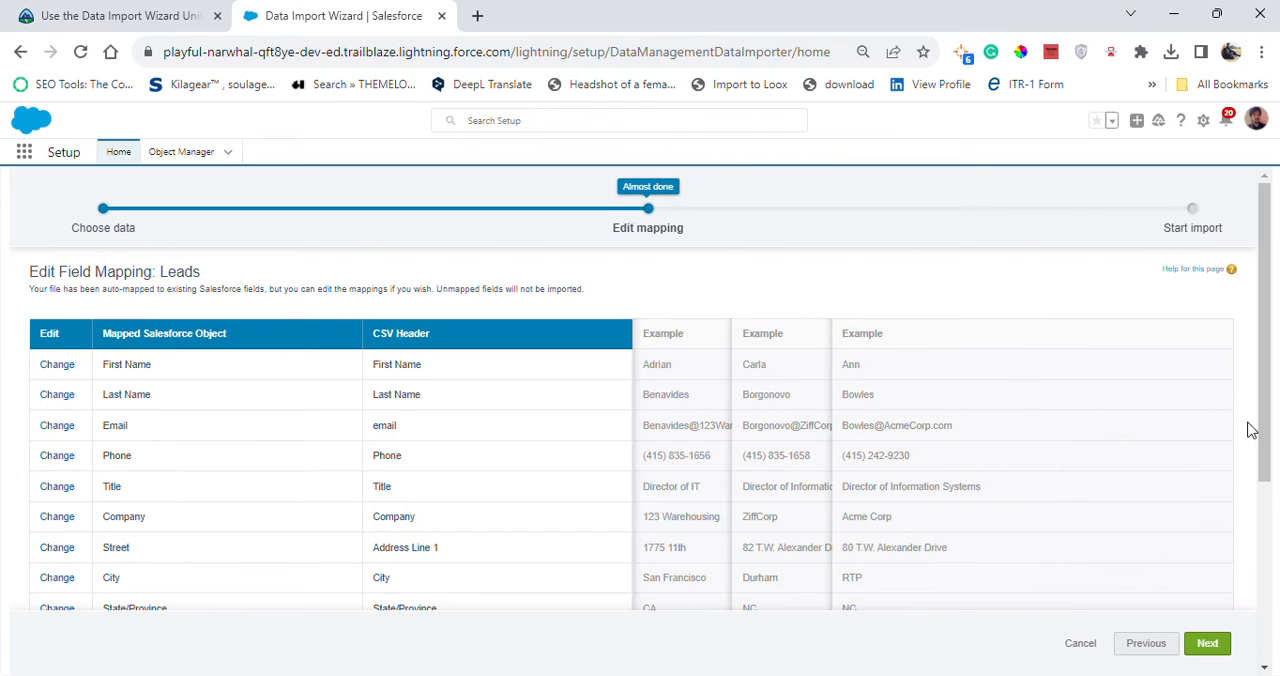
left_click_drag(1262, 435, 1256, 591)
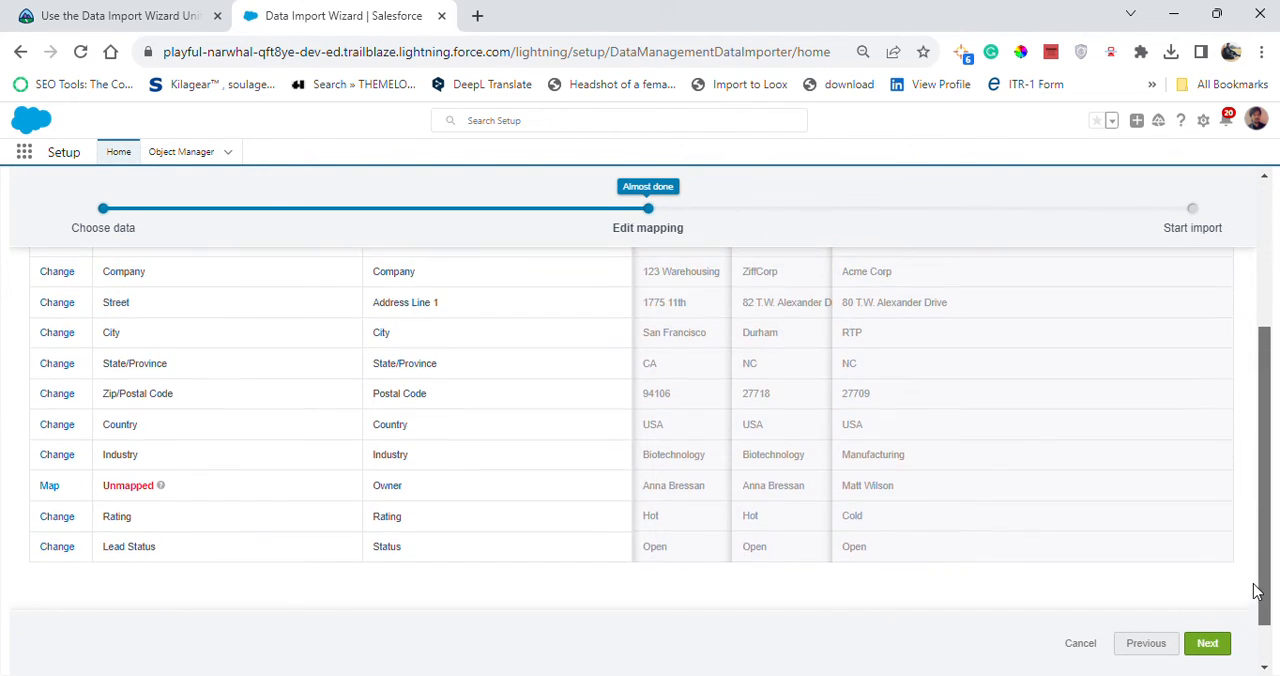
left_click(42, 488)
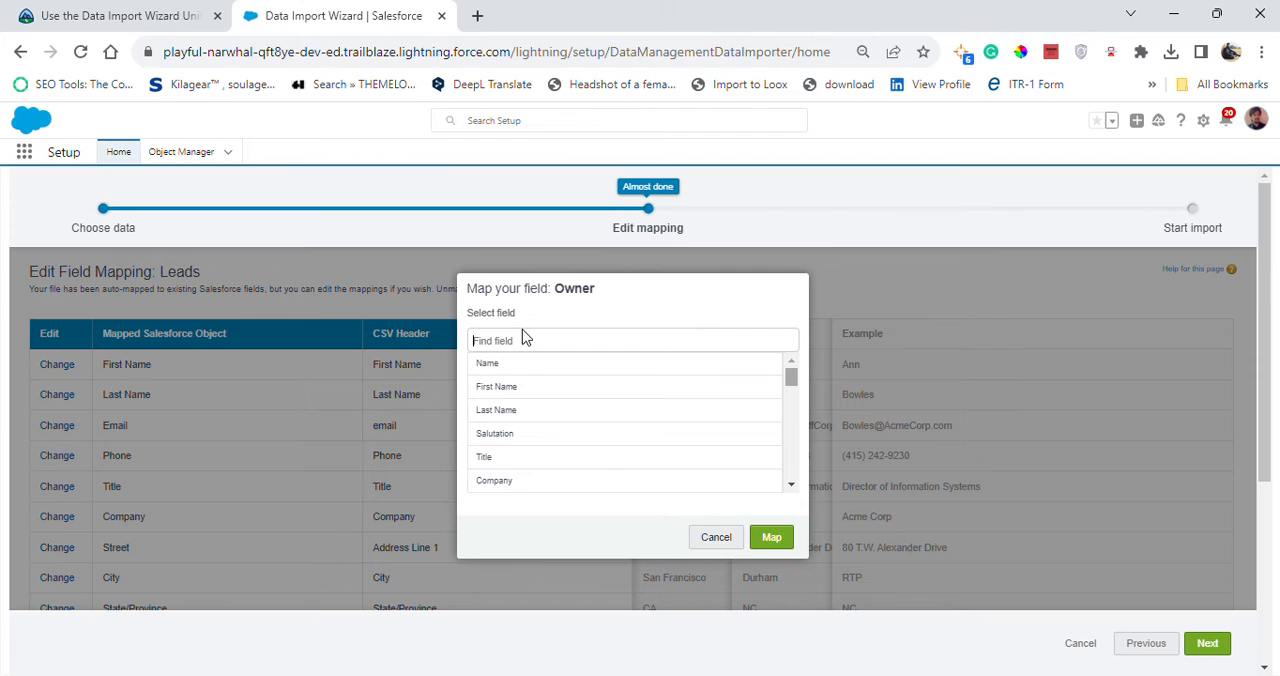
left_click(150, 18)
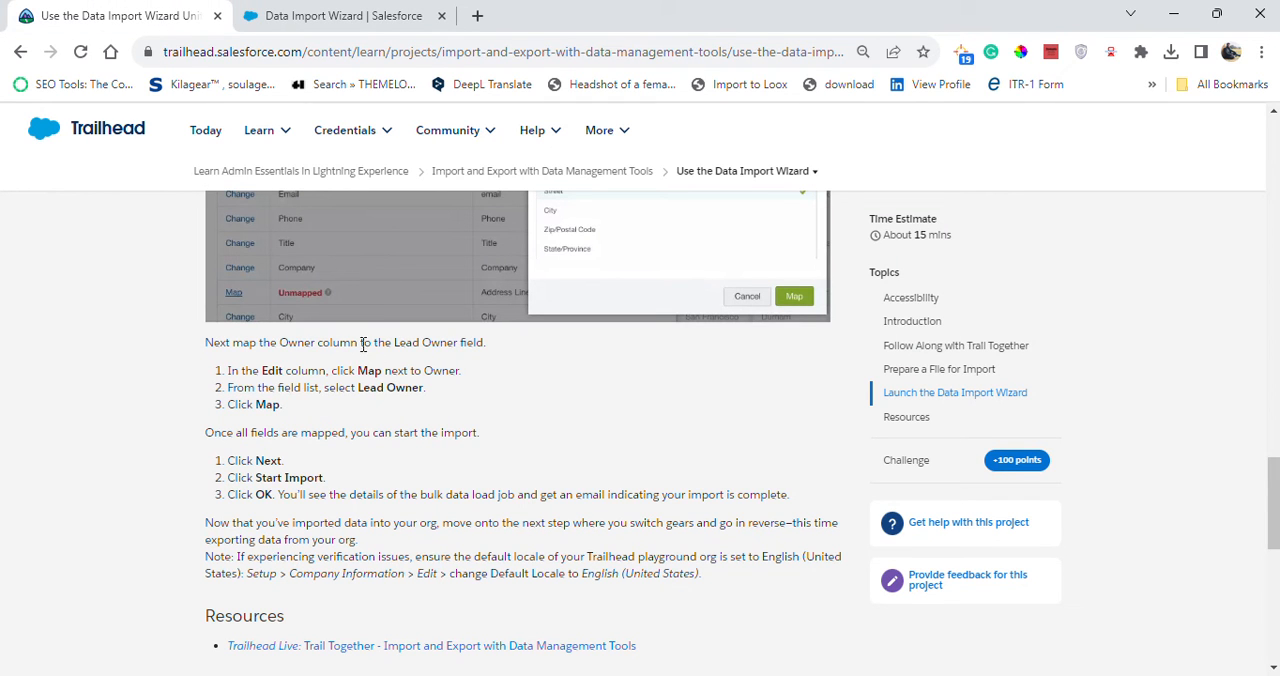
left_click(330, 15)
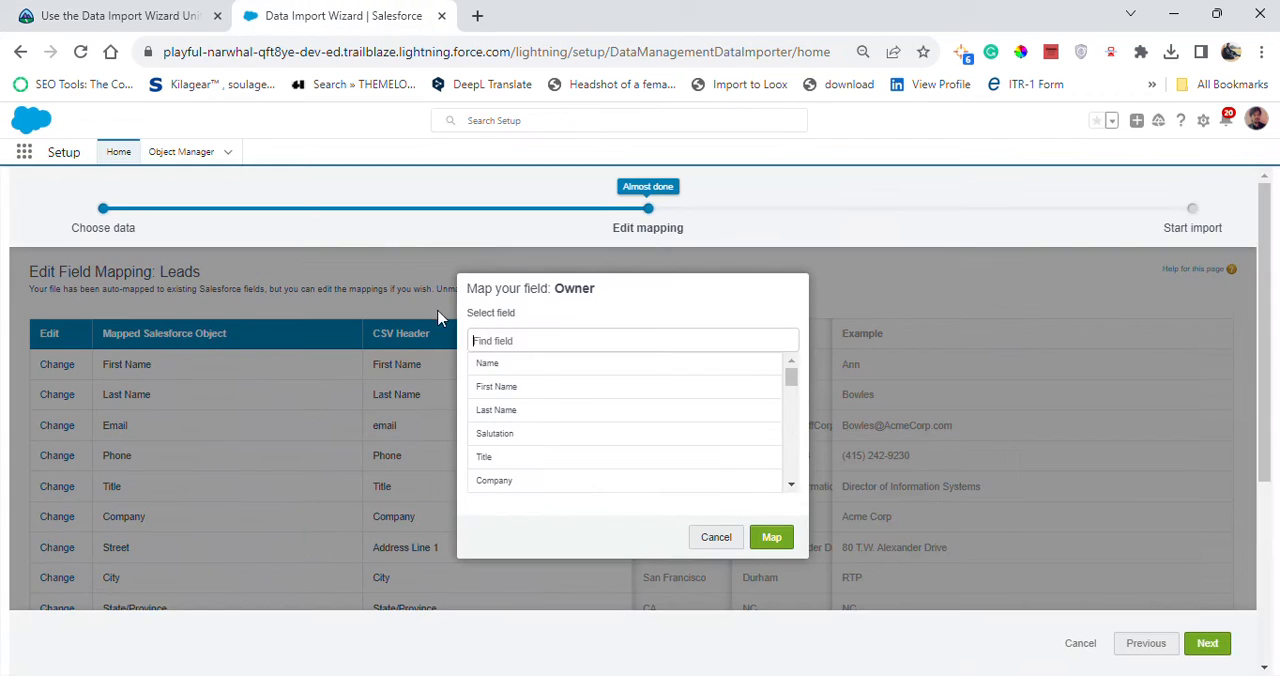
left_click(549, 340)
type("LEAD")
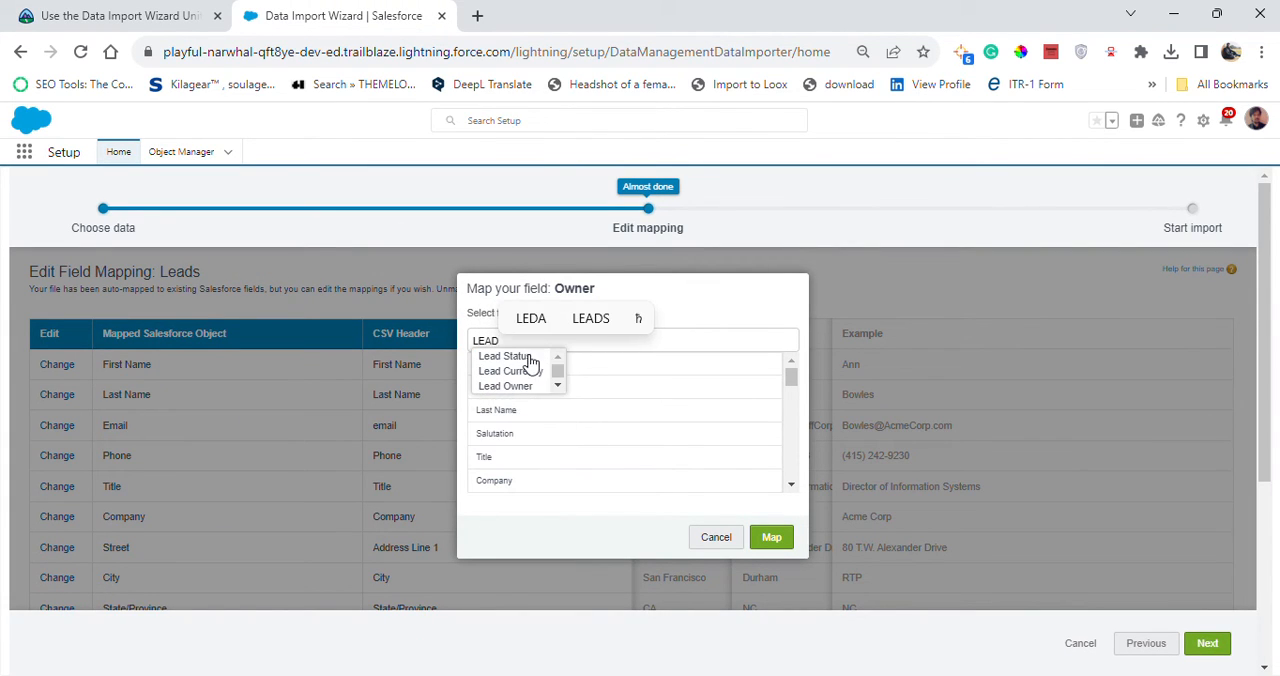
left_click(520, 387)
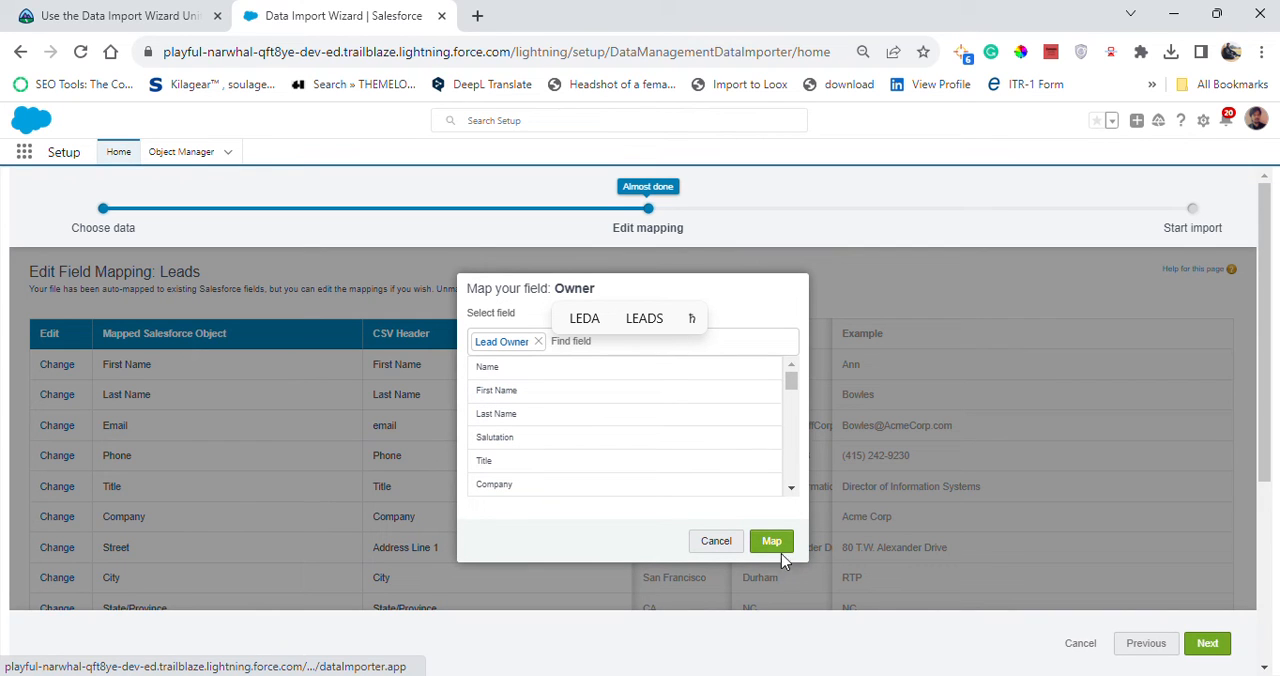
left_click(772, 541)
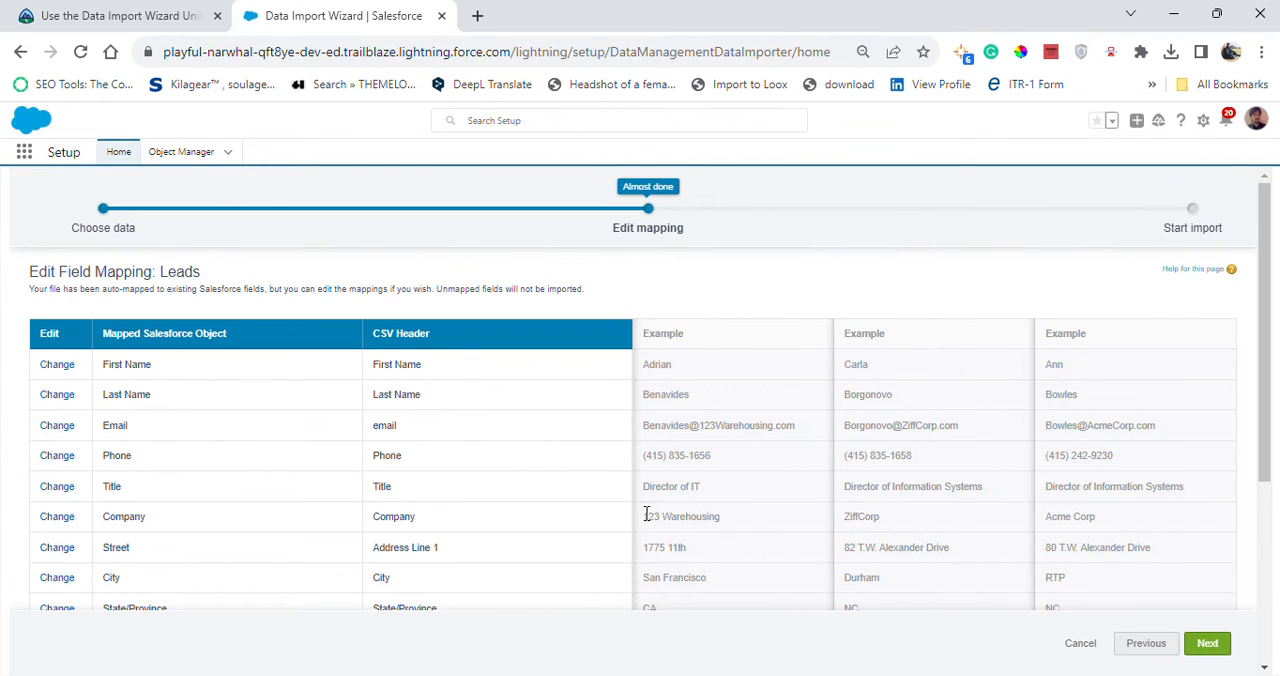
Check the completed lead field mappings against Trailhead and proceed to the import review stage.
left_click(118, 14)
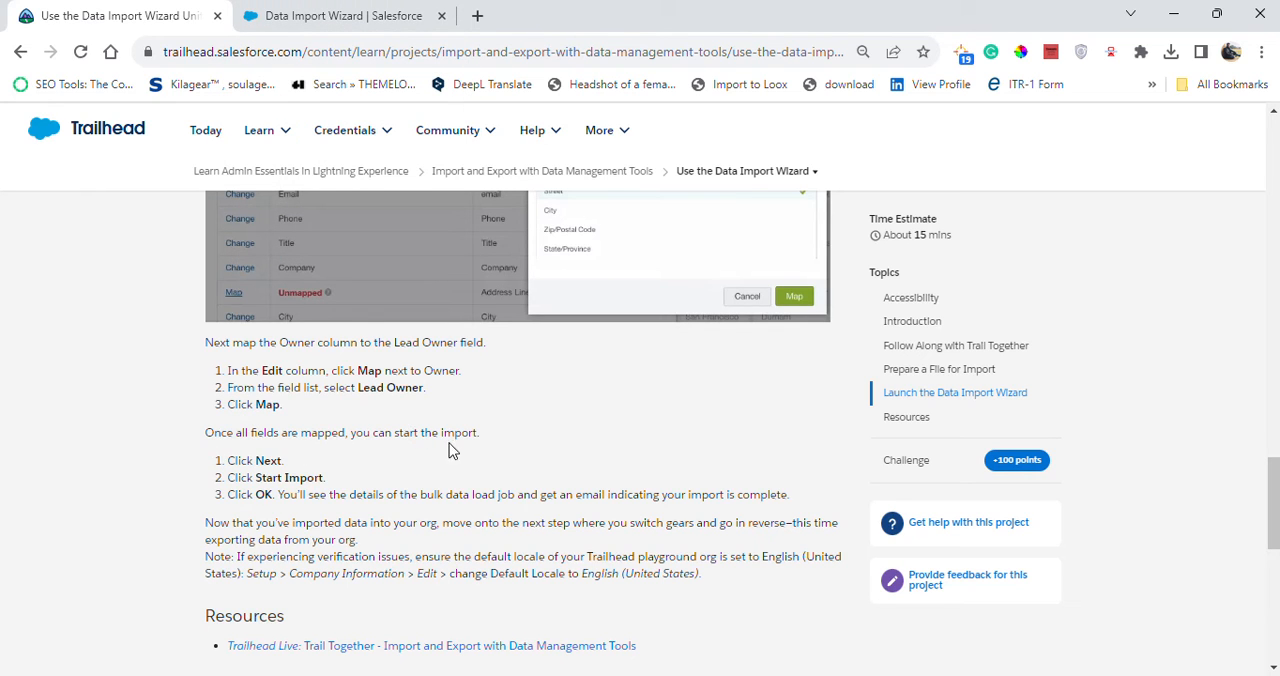
left_click(349, 14)
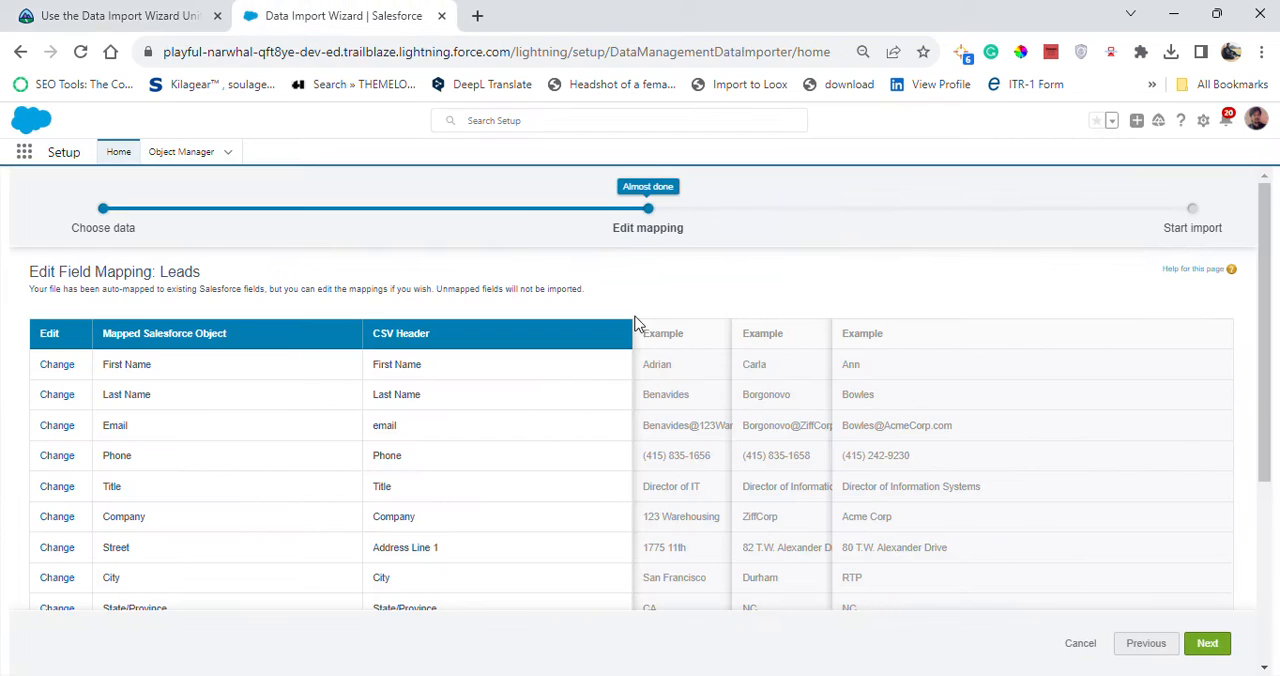
scroll(1268, 507, "down", 2)
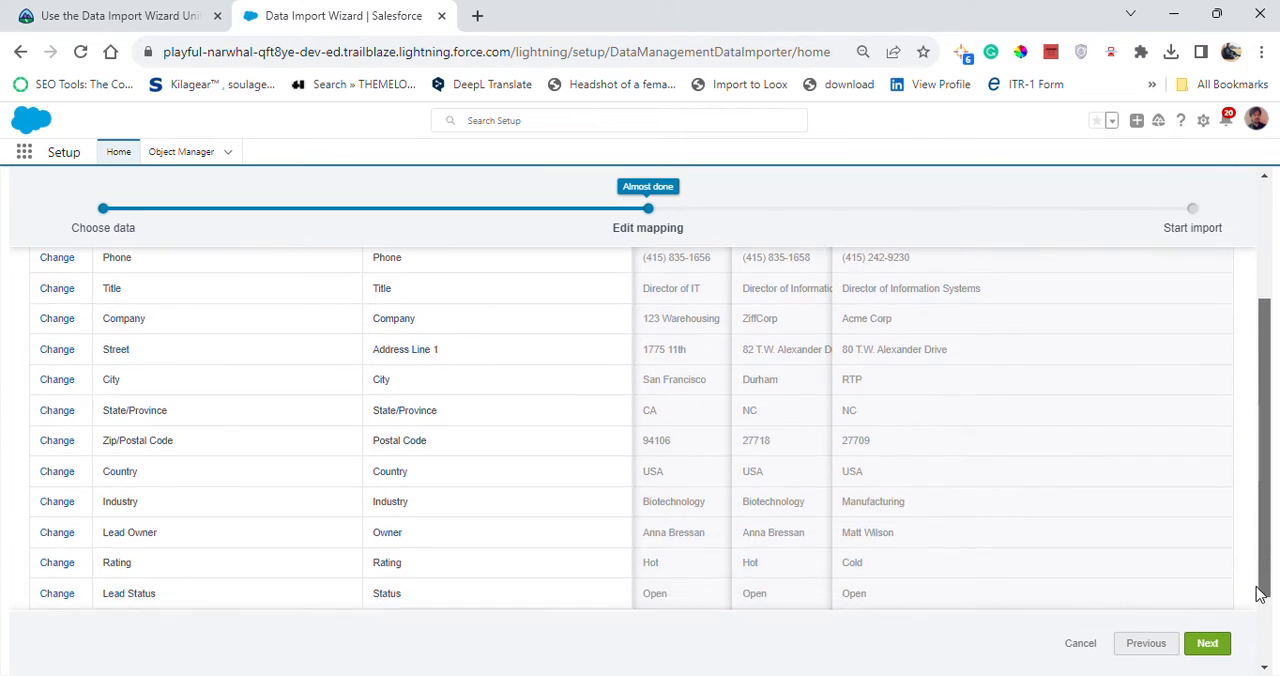
scroll(1256, 589, "up", 3)
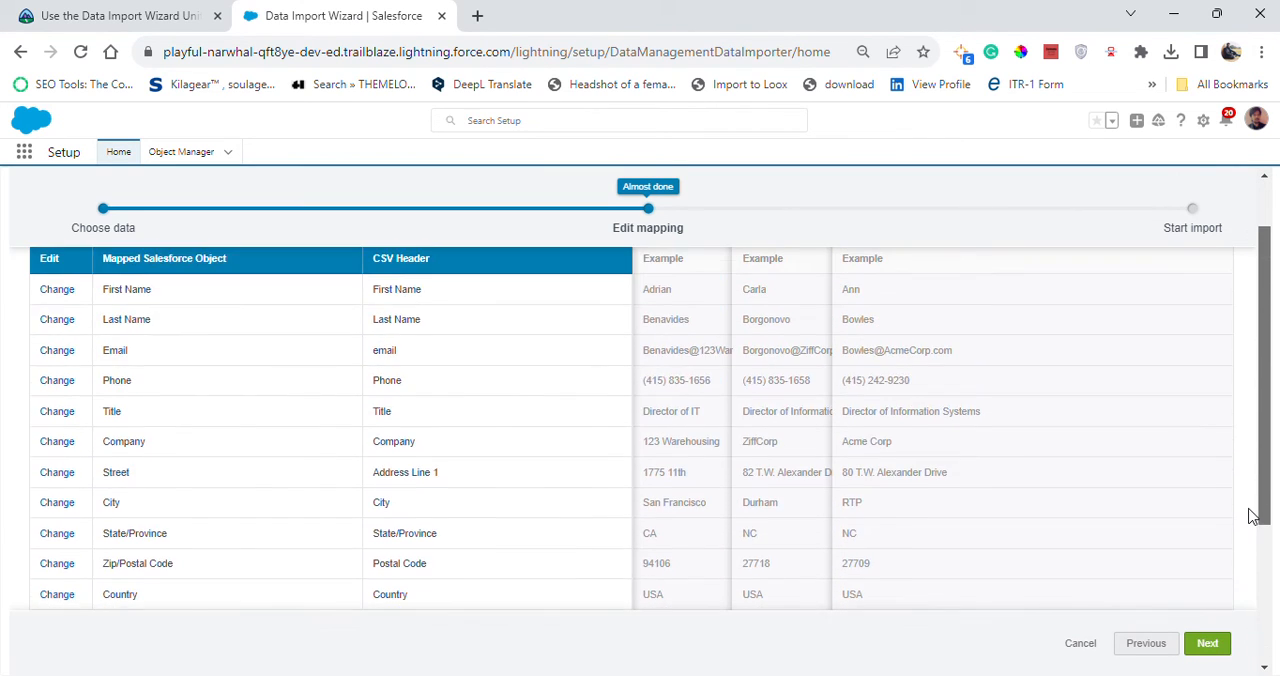
scroll(1254, 518, "down", 4)
left_click(1208, 645)
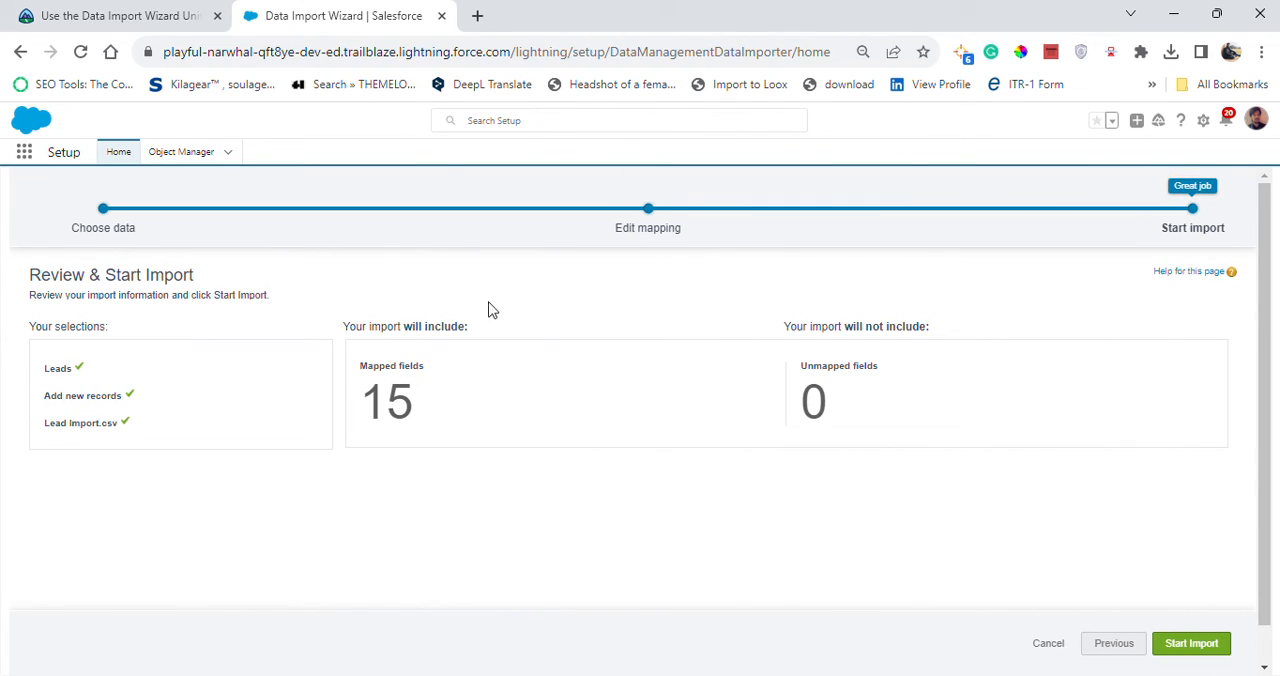
Check the final import instructions on Trailhead, start the lead import, and acknowledge the start notice to view its bulk data load job.
left_click(54, 12)
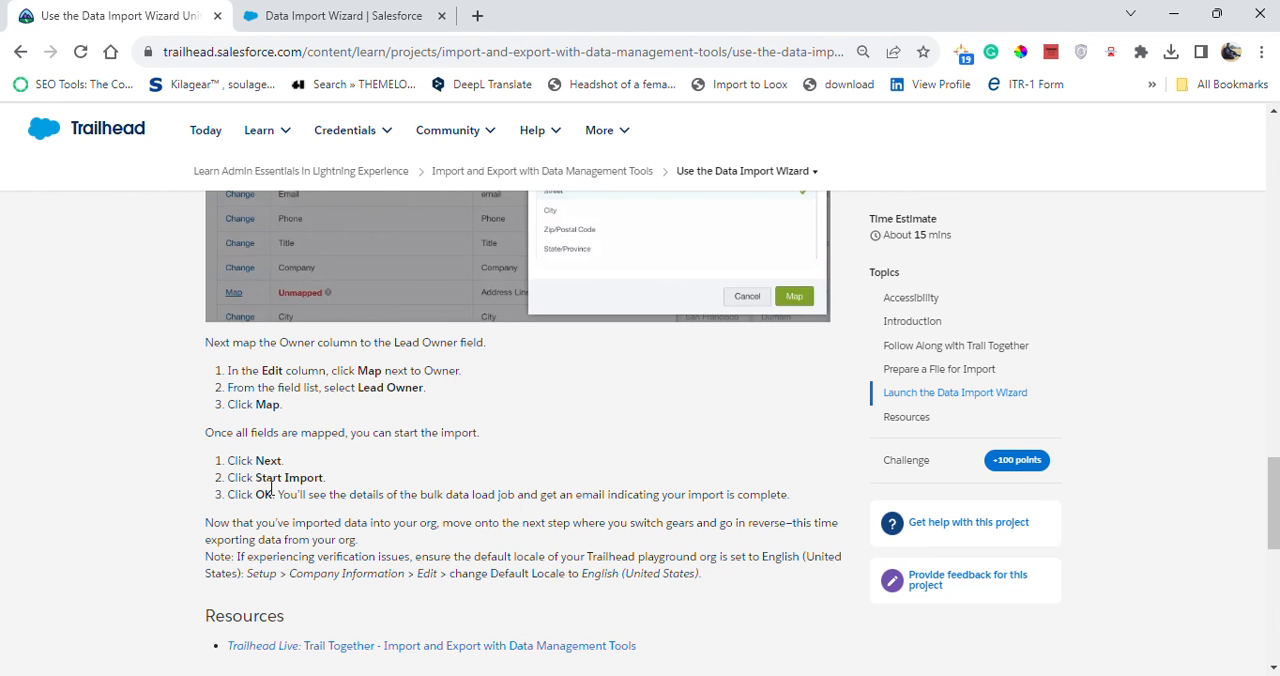
left_click(326, 15)
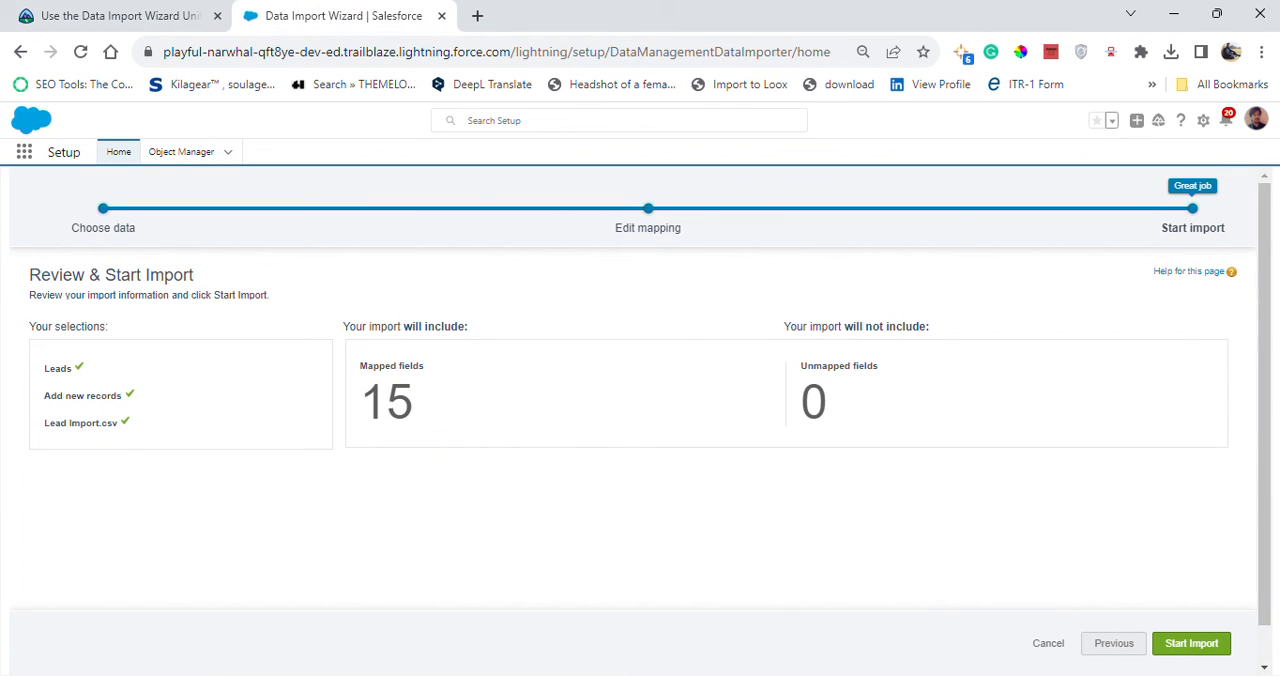
left_click(1187, 644)
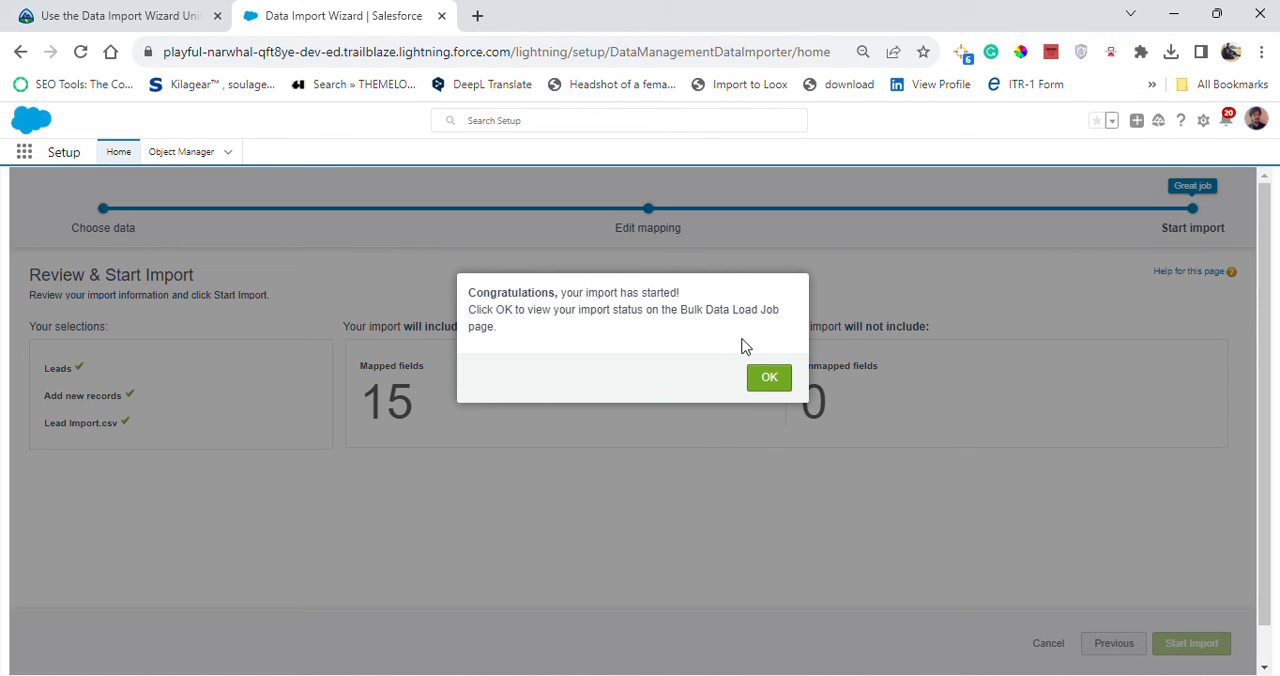
left_click(752, 386)
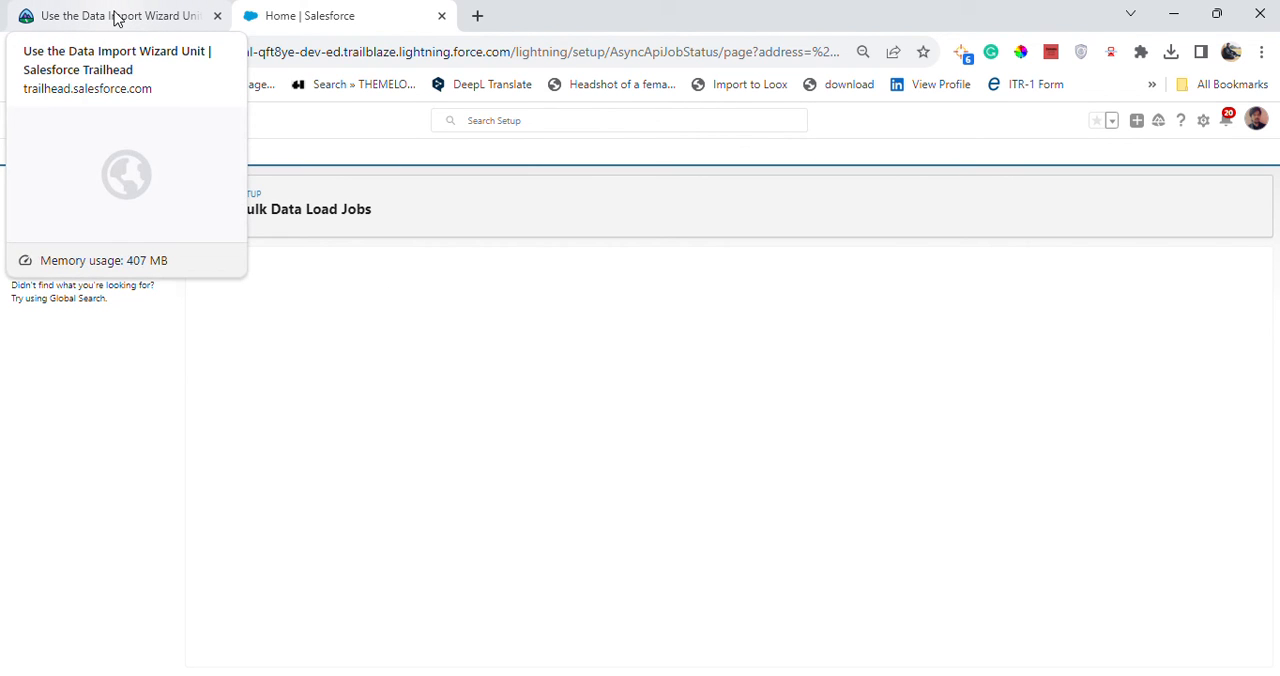
Review the bulk data load job's details and batches, and submit the Trailhead step for verification to earn 100 points.
left_click(185, 16)
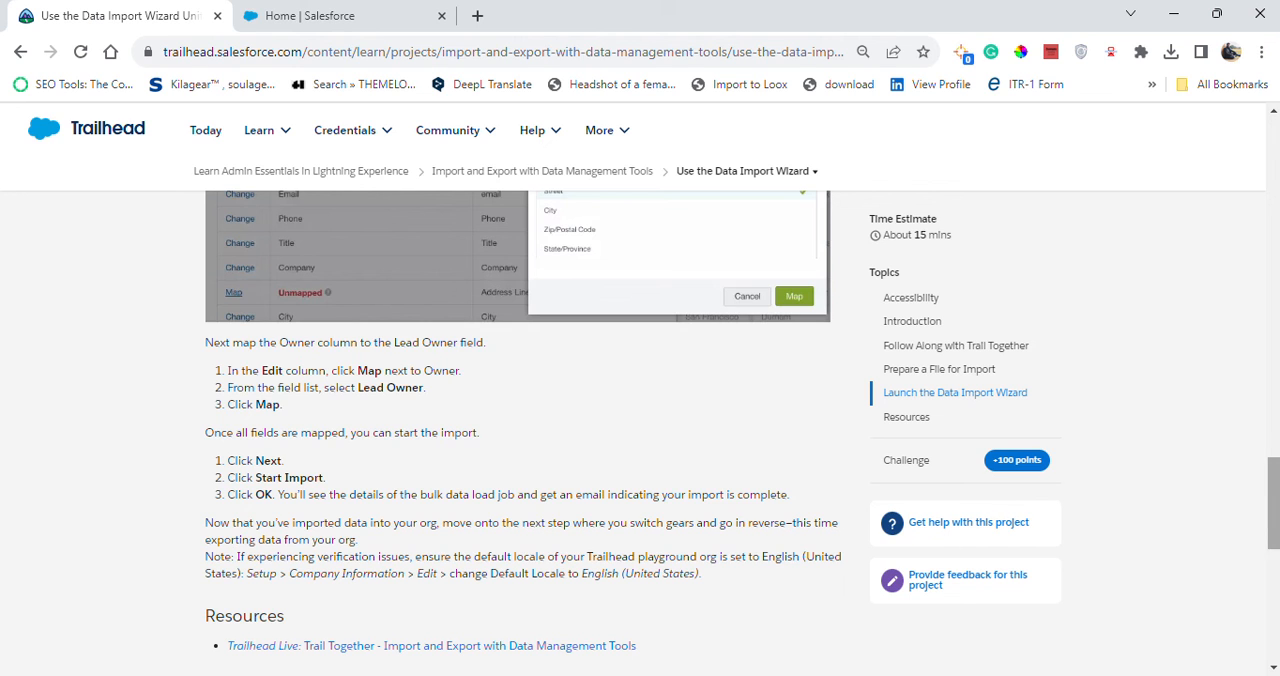
scroll(1220, 513, "down", 3)
left_click(329, 12)
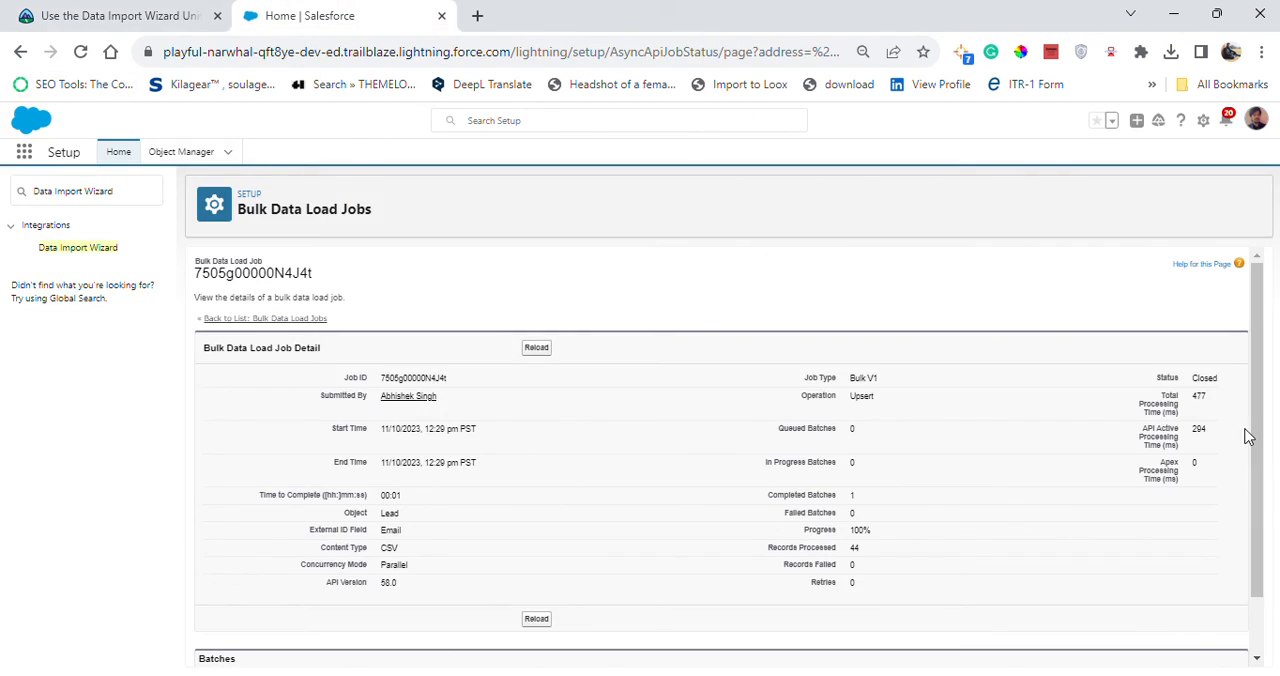
scroll(1257, 450, "down", 1)
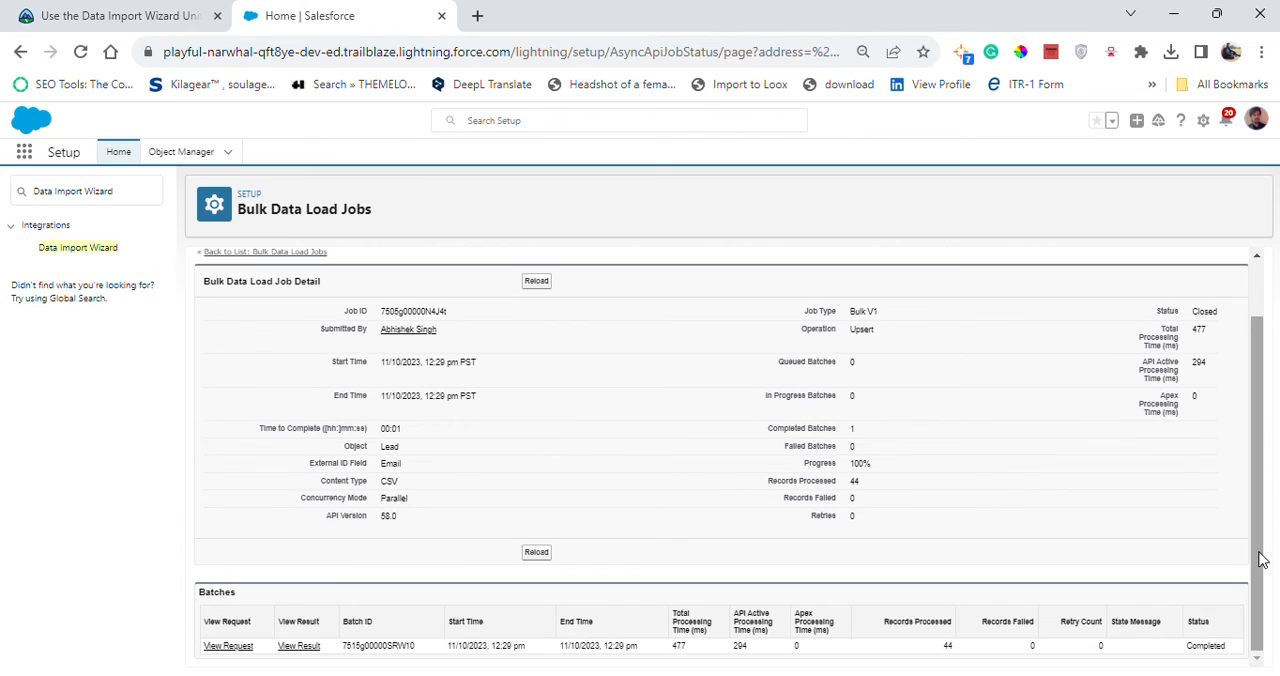
left_click(92, 22)
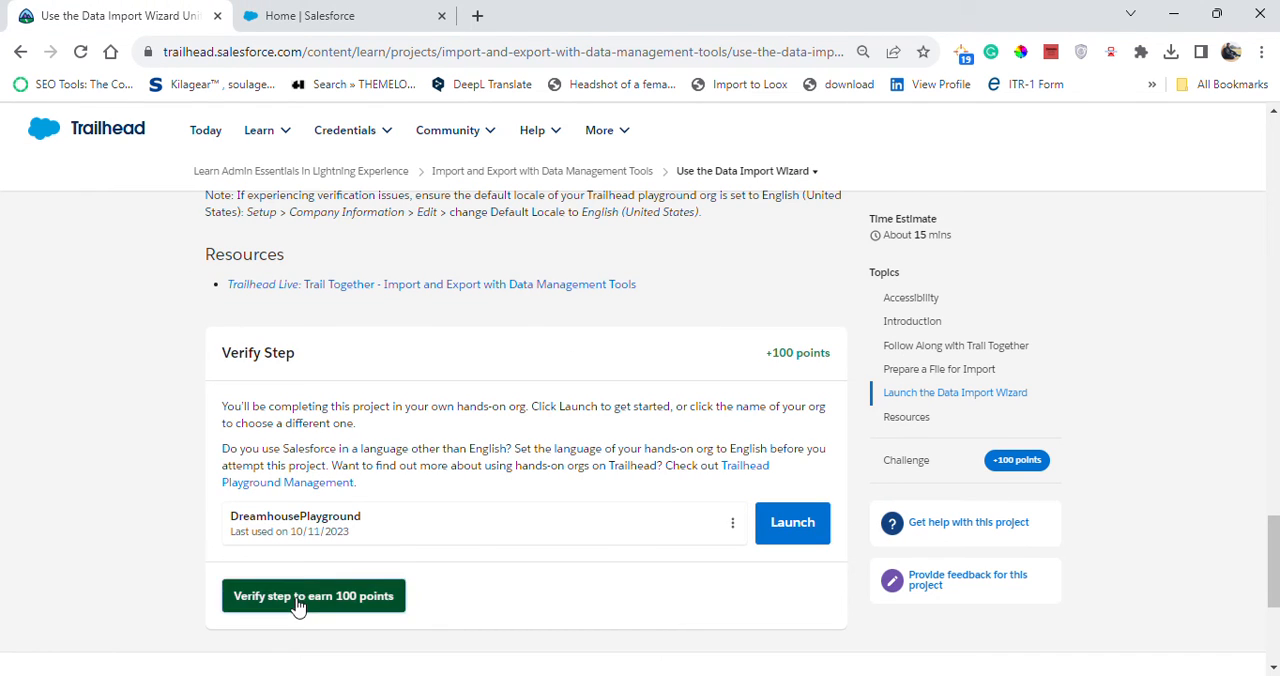
left_click(297, 592)
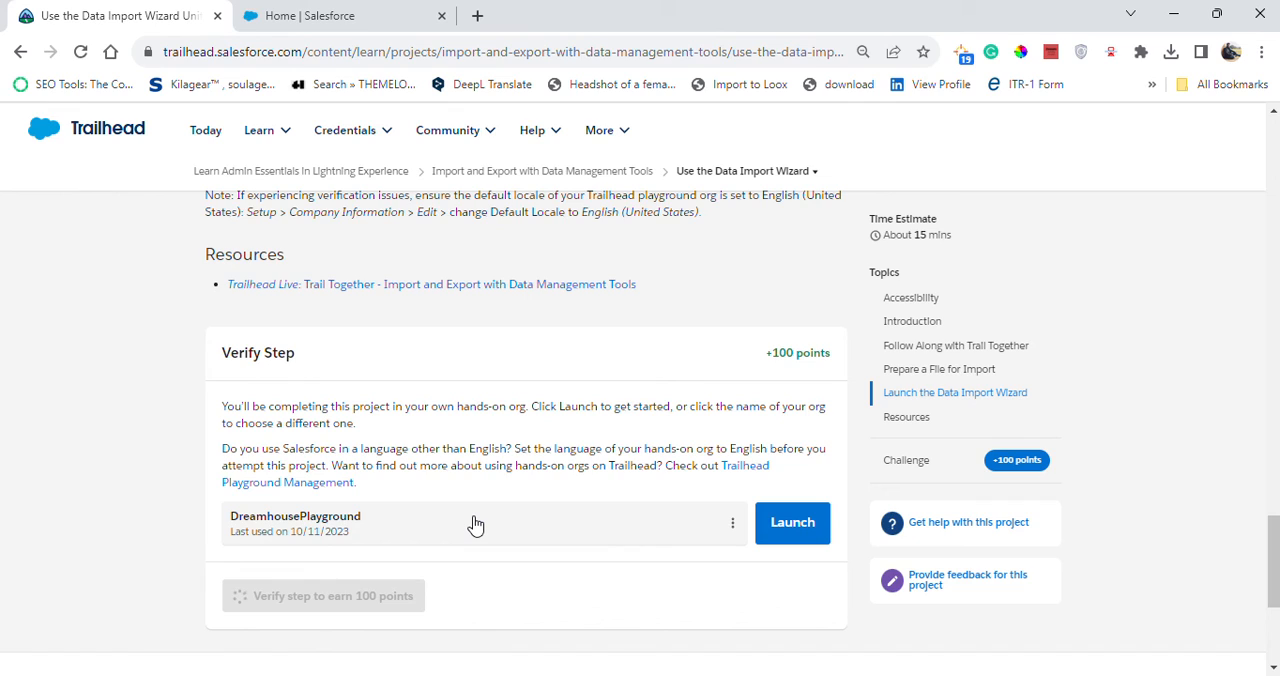